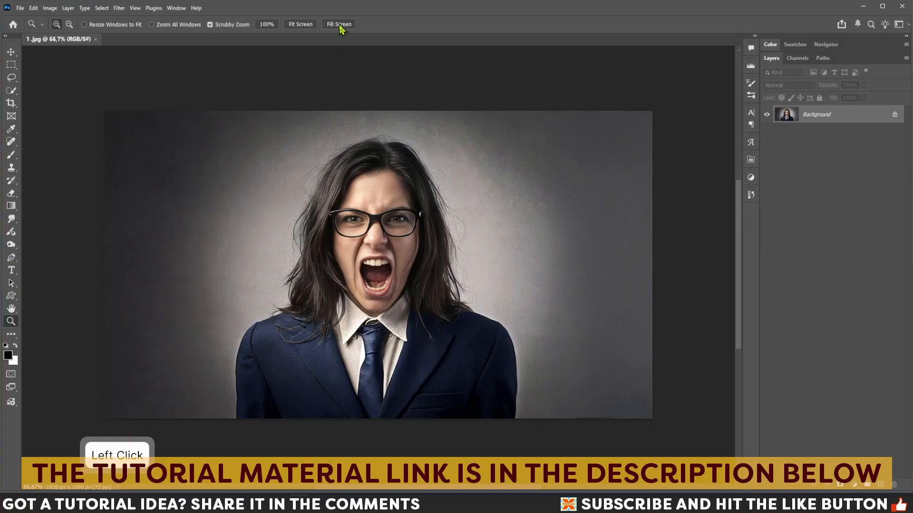
Step: Convert the locked Background into a regular layer named "talent"
left_click(302, 25)
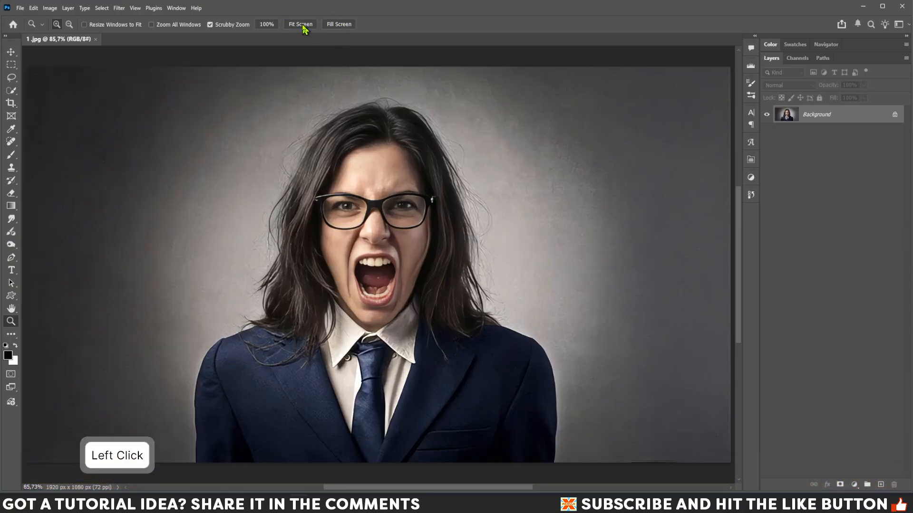
double_click(809, 116)
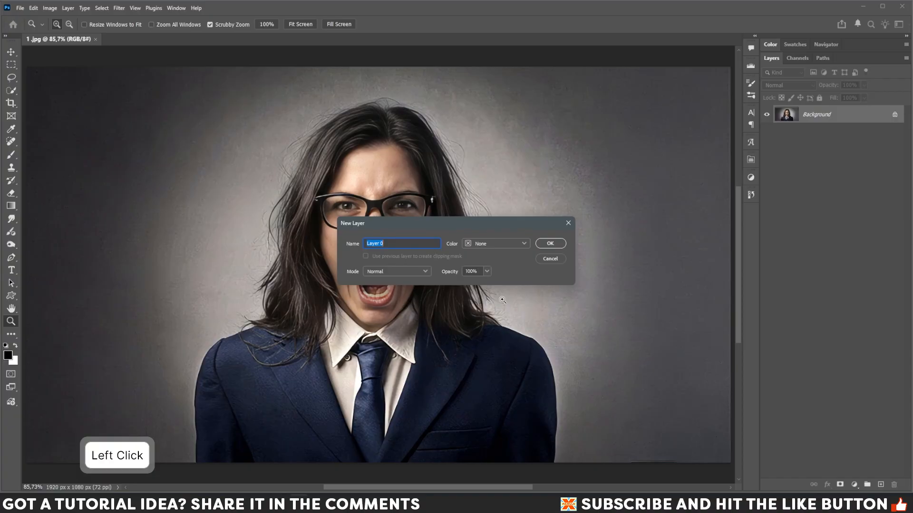
type("talent")
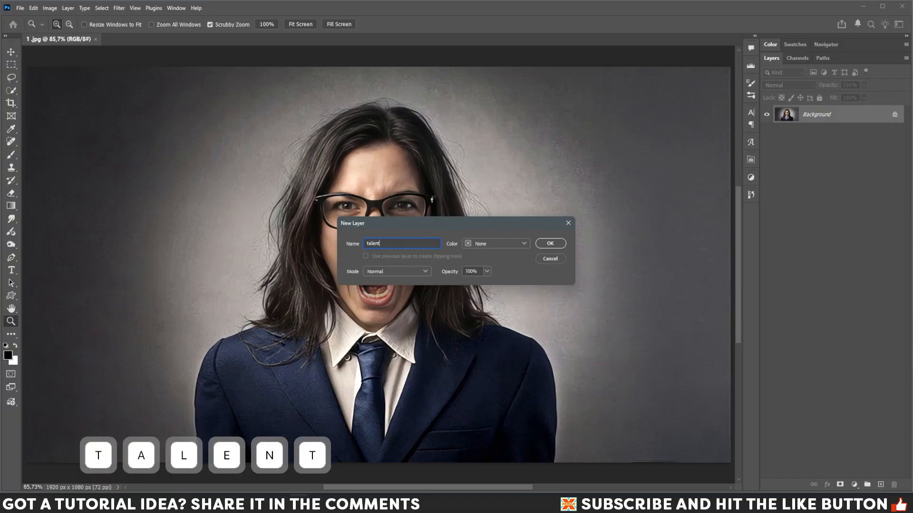
left_click(552, 243)
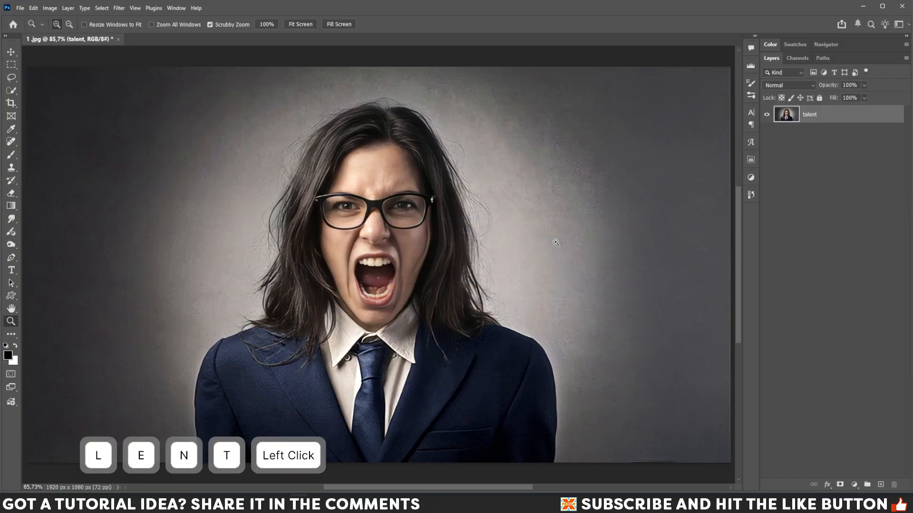
Step: Duplicate the talent layer and turn on the Contextual Task Bar
left_click_drag(848, 120, 880, 485)
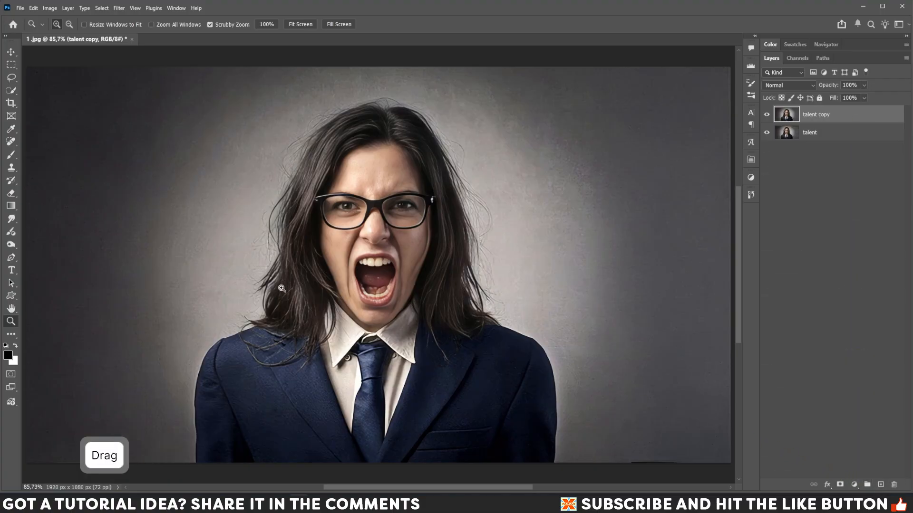
left_click(175, 9)
left_click(214, 363)
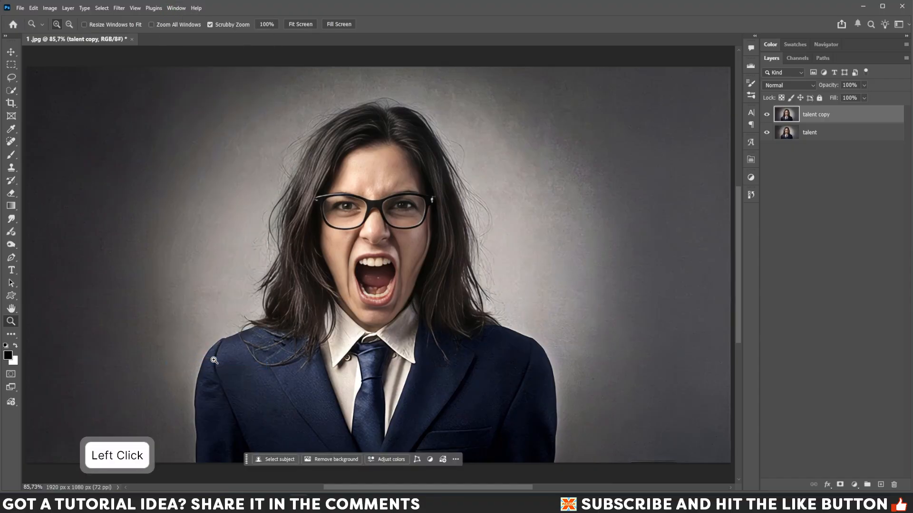
Step: Lasso loosely around the woman on the talent copy layer and replace her using Generative Fill with an empty prompt, choosing the second variation
key("l")
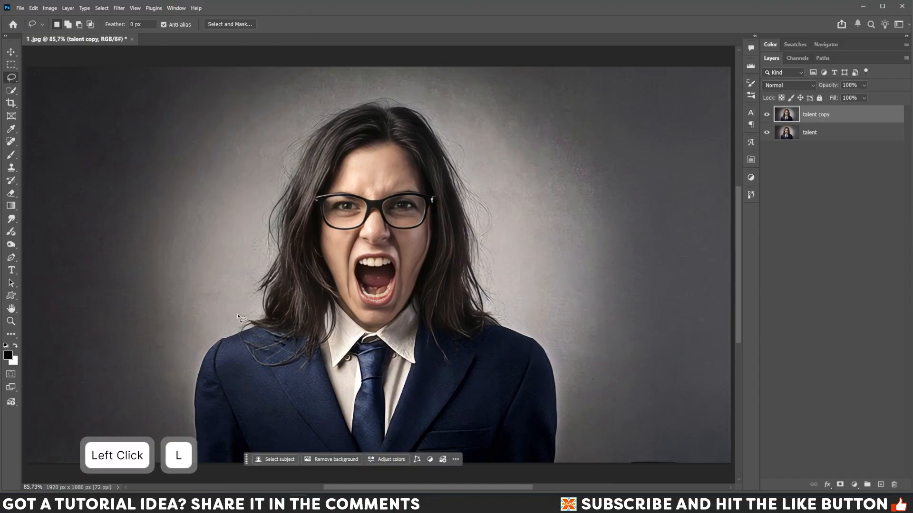
left_click_drag(238, 314, 251, 222)
mouse_move(285, 127)
left_mouse_down()
mouse_move(333, 85)
mouse_move(407, 86)
left_mouse_up()
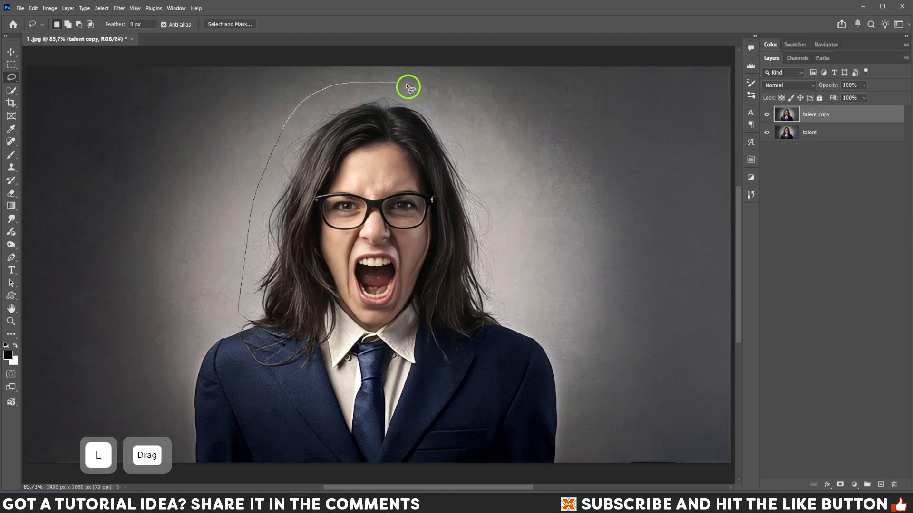
mouse_move(504, 203)
left_mouse_down()
mouse_move(516, 280)
mouse_move(549, 341)
left_mouse_up()
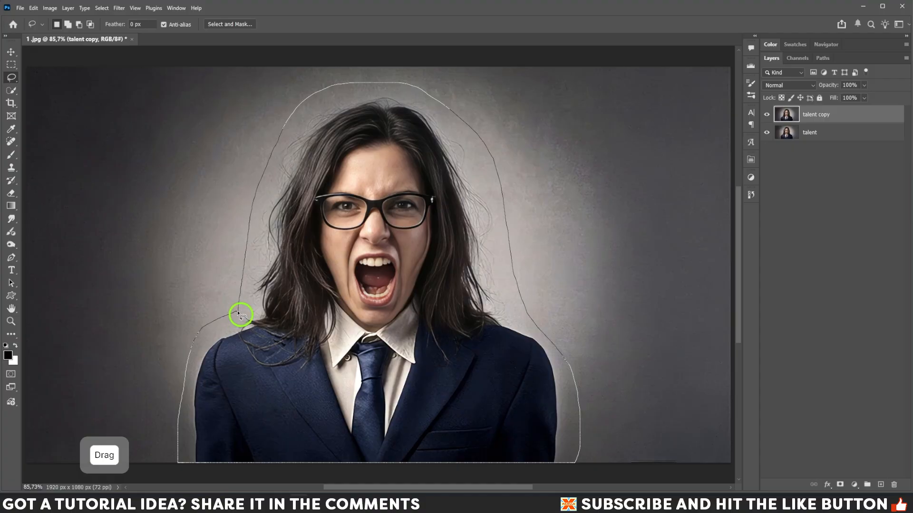
left_click_drag(240, 316, 240, 315)
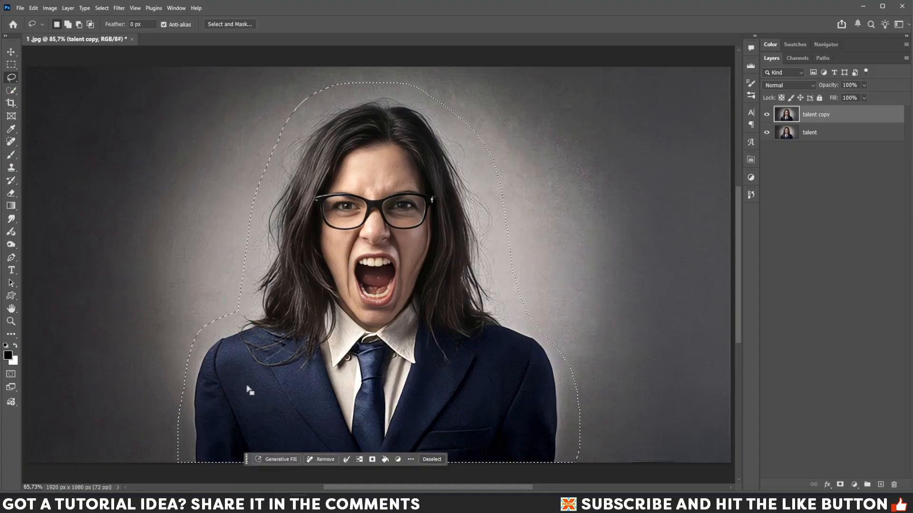
left_click(284, 460)
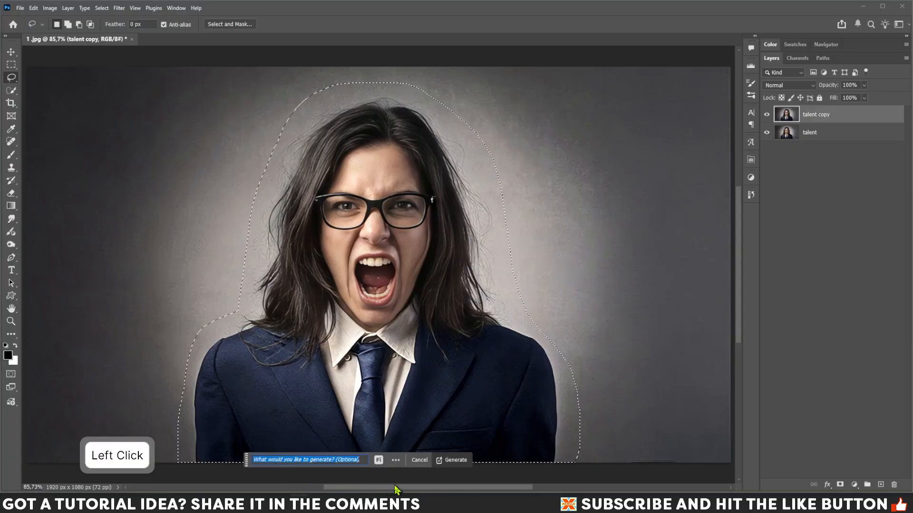
left_click(457, 460)
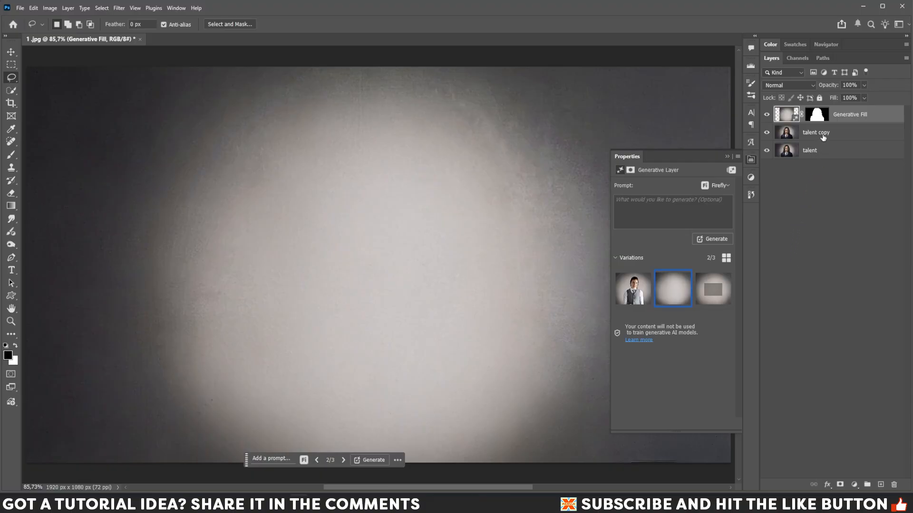
Step: Merge the Generative Fill layer with the talent copy layer and rename the merged layer "background"
key("shift")
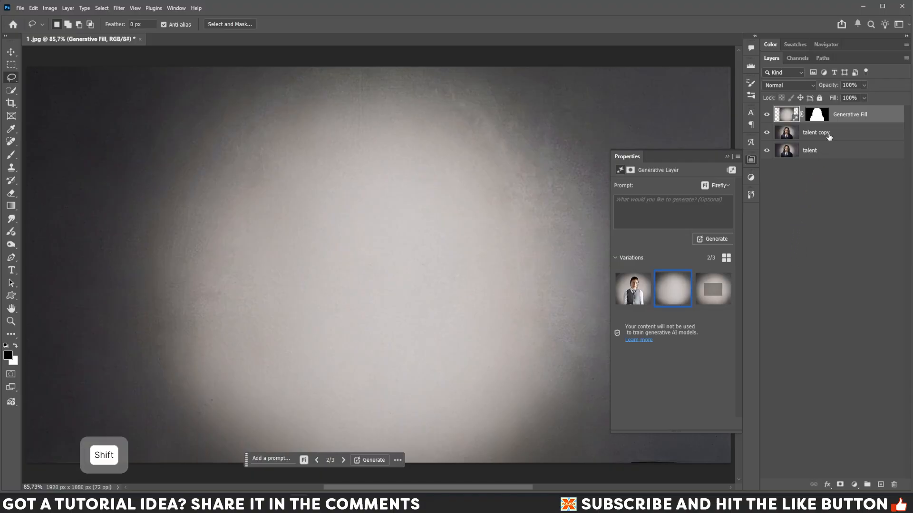
left_click(828, 136, "shift")
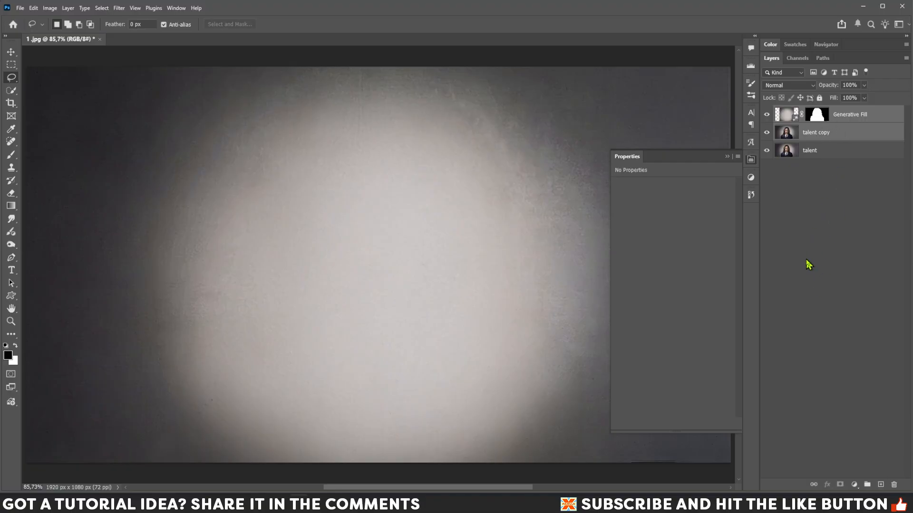
key("ctrl+e")
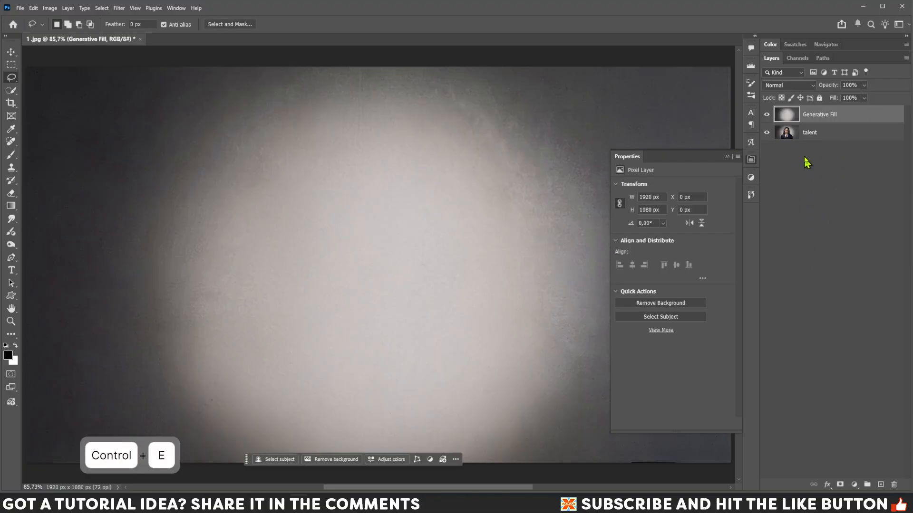
double_click(816, 118)
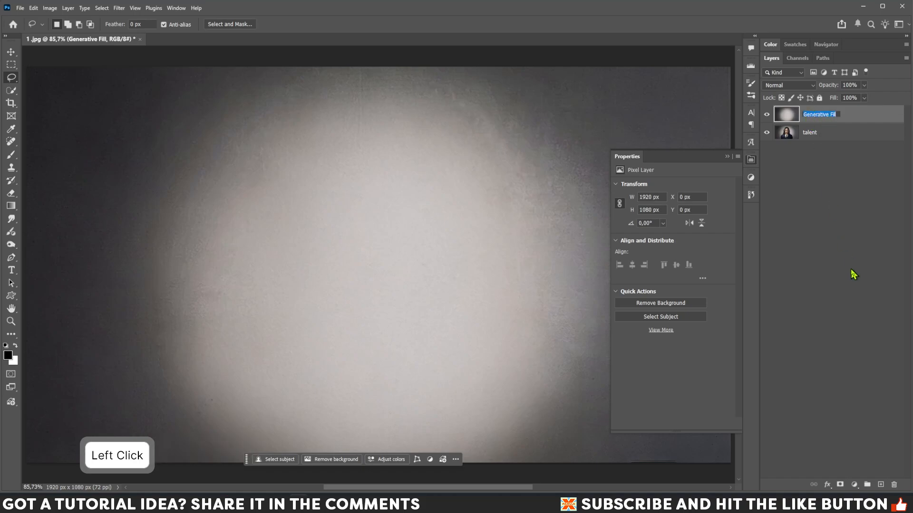
type("backg")
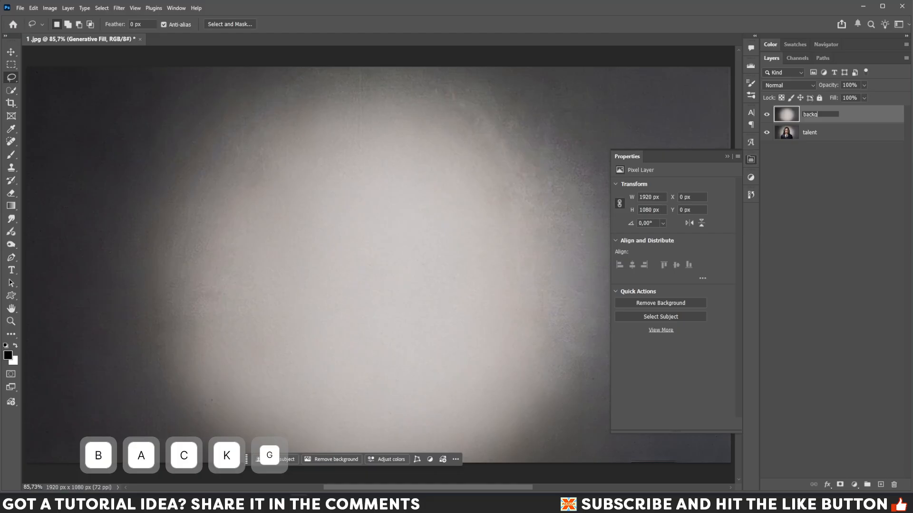
type("round")
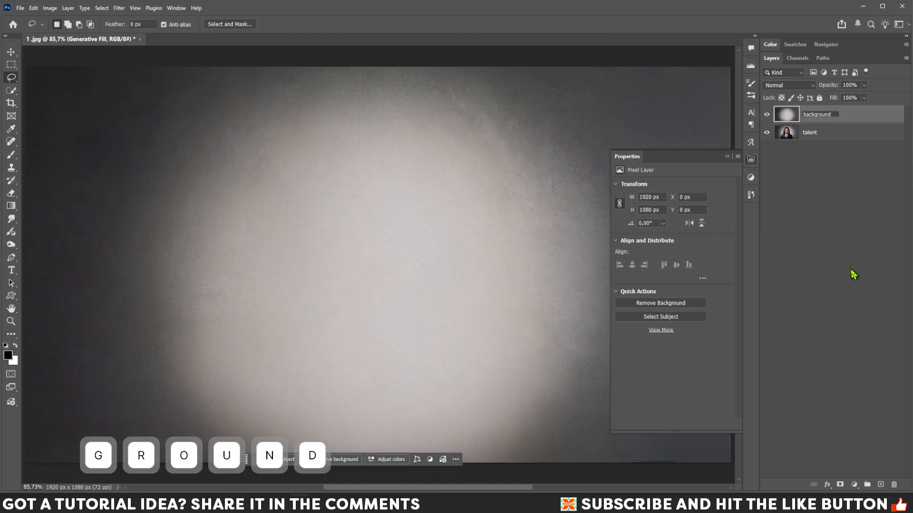
key("Return")
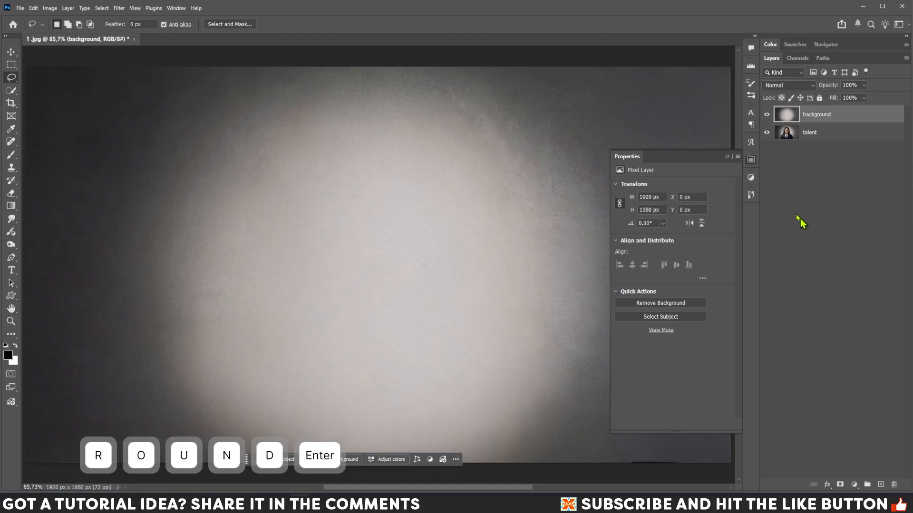
Step: Hide the background layer and copy the woman from the talent layer onto a new layer using Select Subject
left_click(767, 116)
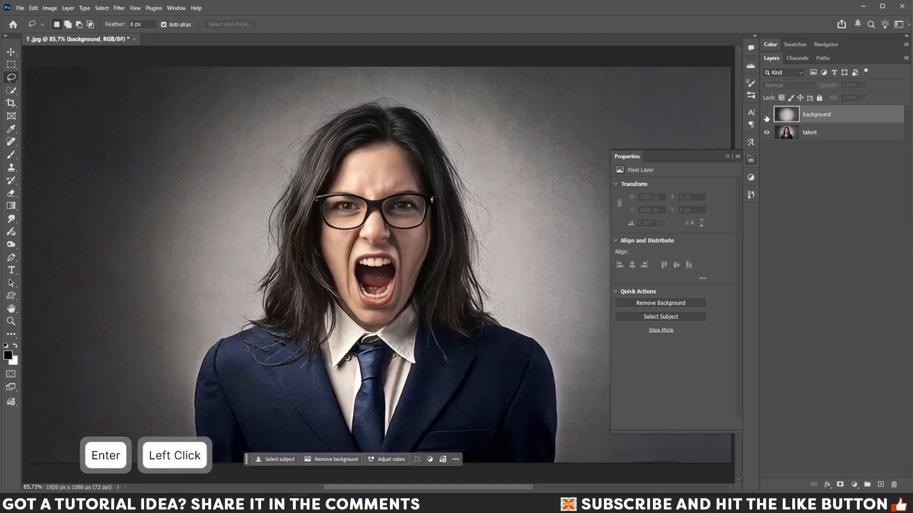
left_click(810, 136)
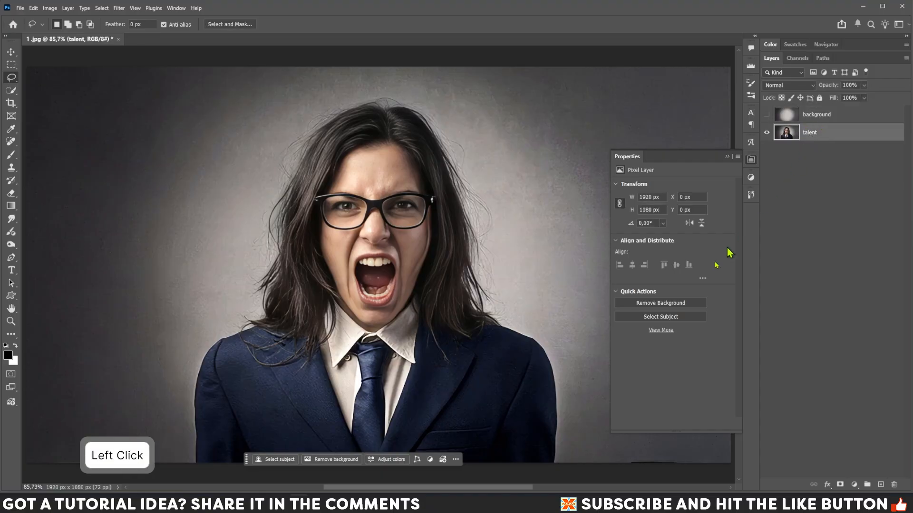
left_click(269, 461)
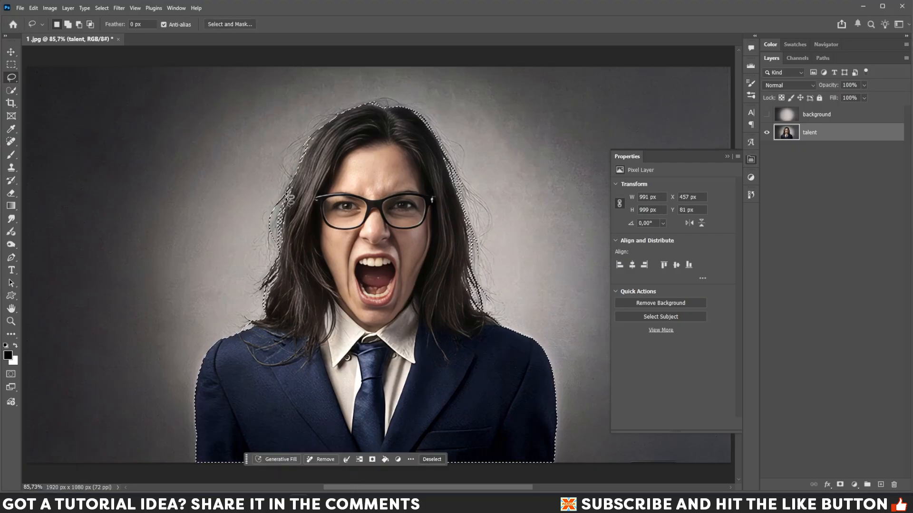
left_click(176, 8)
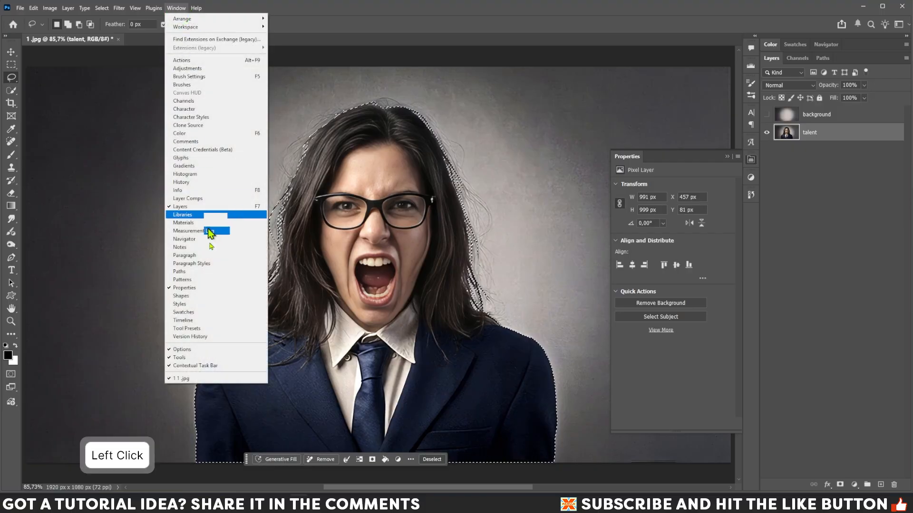
left_click(405, 29)
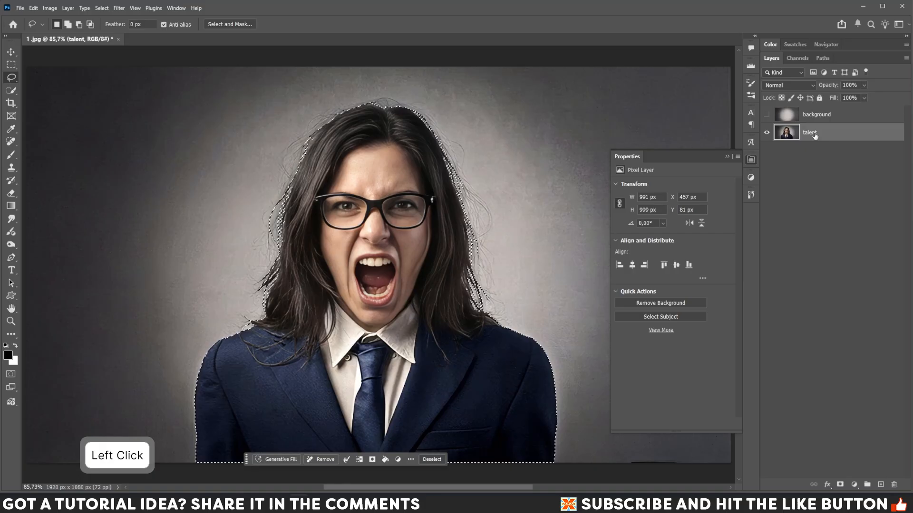
key("ctrl+j")
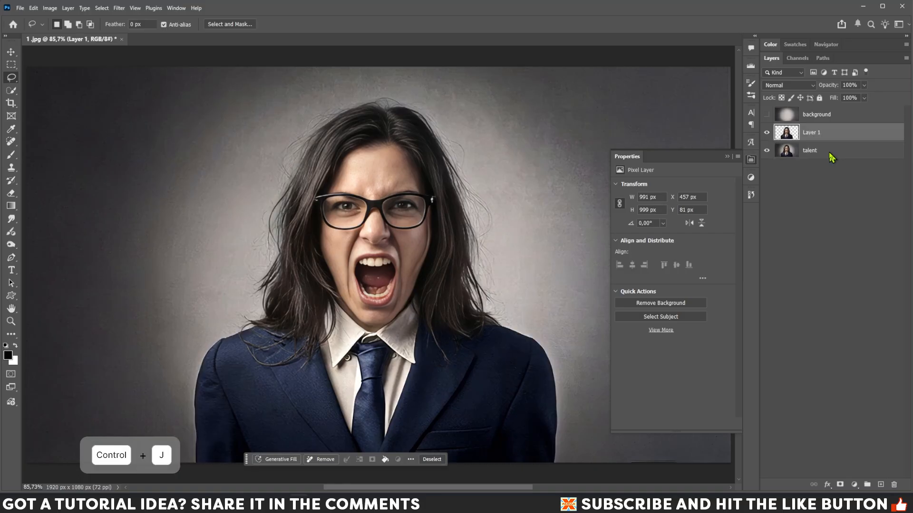
left_click(766, 151)
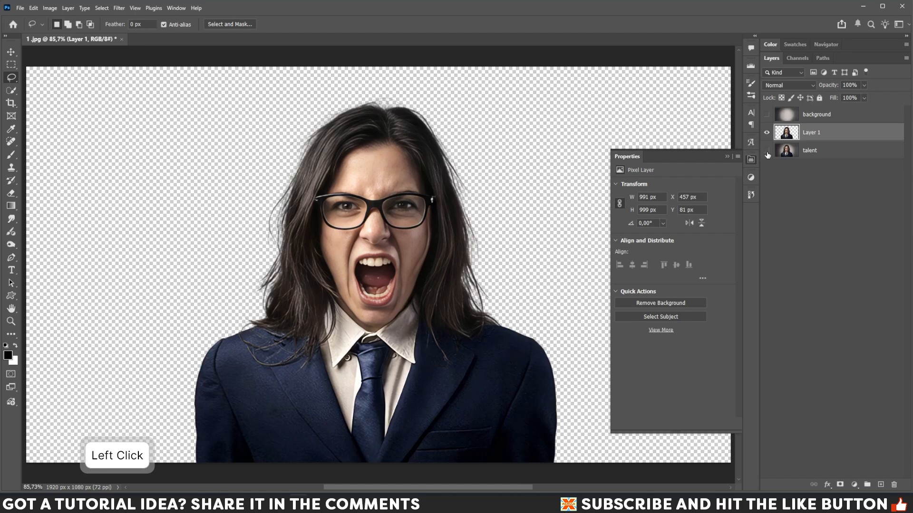
left_click(767, 152)
Step: Place the woman's cutout layer above the re-shown background layer and rename the cutout "talent"
left_click_drag(839, 140, 838, 105)
left_click(767, 133)
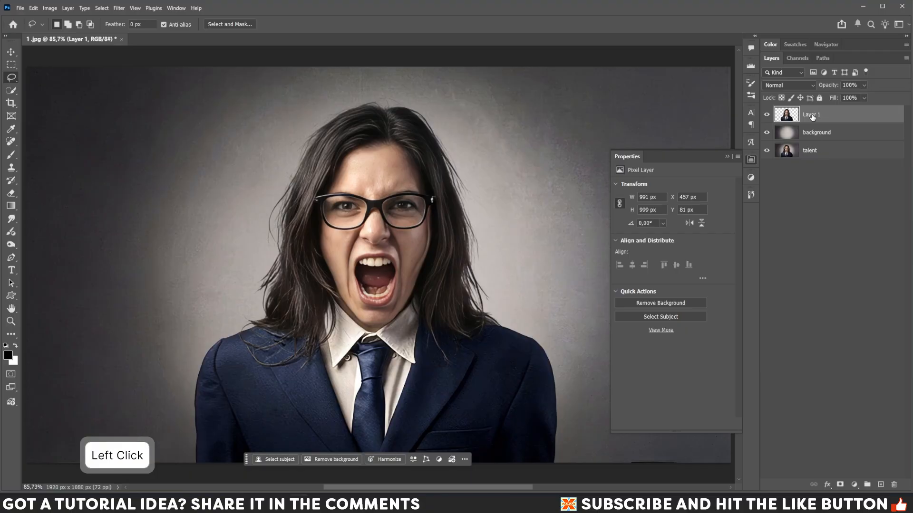
type("talent")
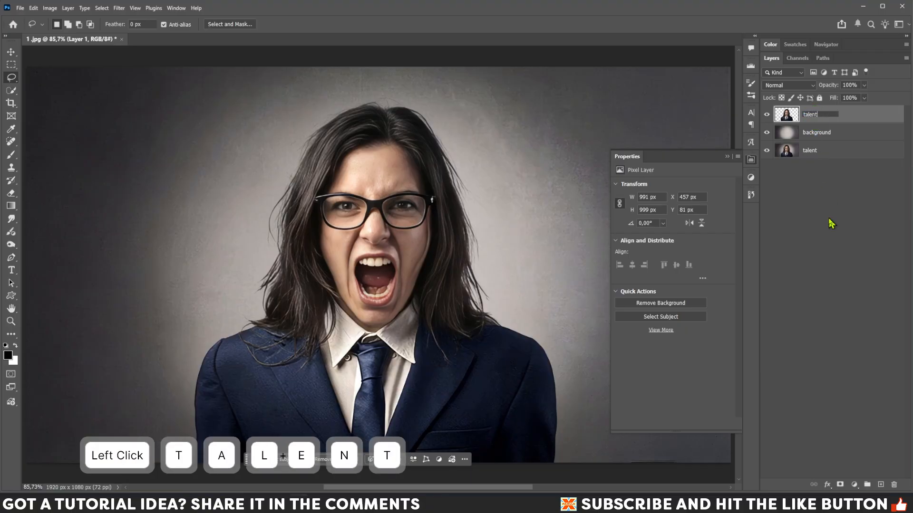
key("Return")
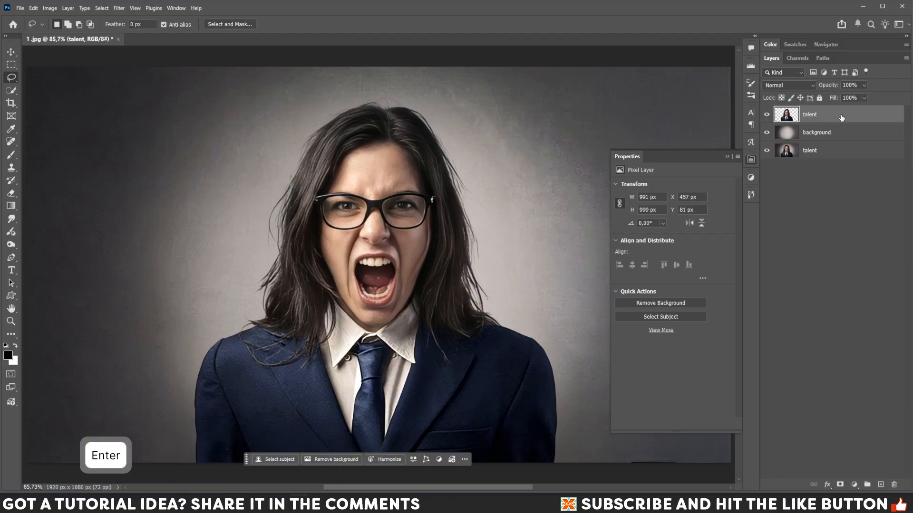
Step: Duplicate the talent cutout layer, hide the copy, and make the original cutout the active layer
left_click_drag(834, 115, 880, 484)
left_click(766, 115)
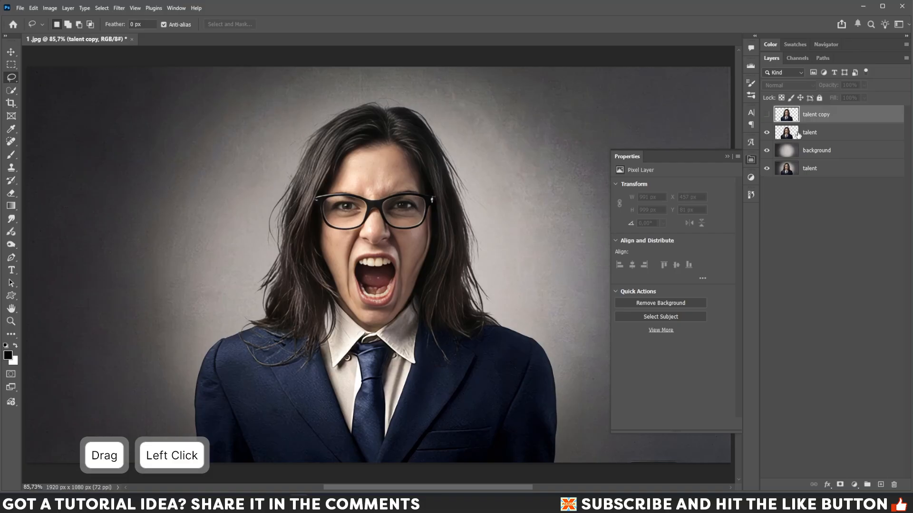
left_click(815, 132)
Step: Hide the Contextual Task Bar and collapse the Properties panel to clear the workspace
left_click(464, 460)
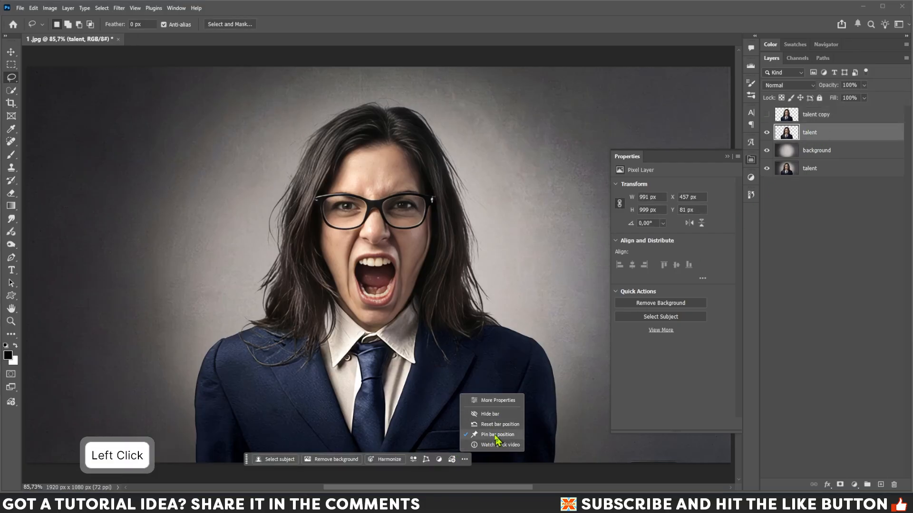
left_click(491, 415)
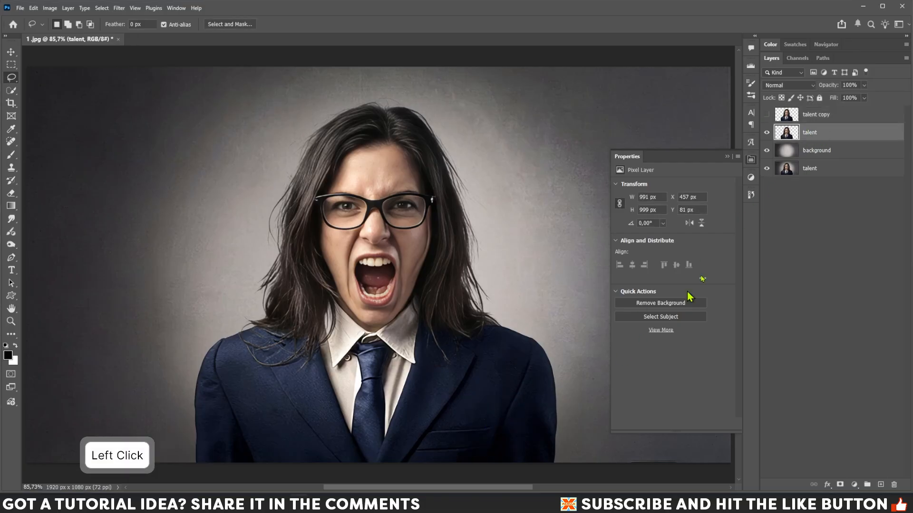
left_click(727, 157)
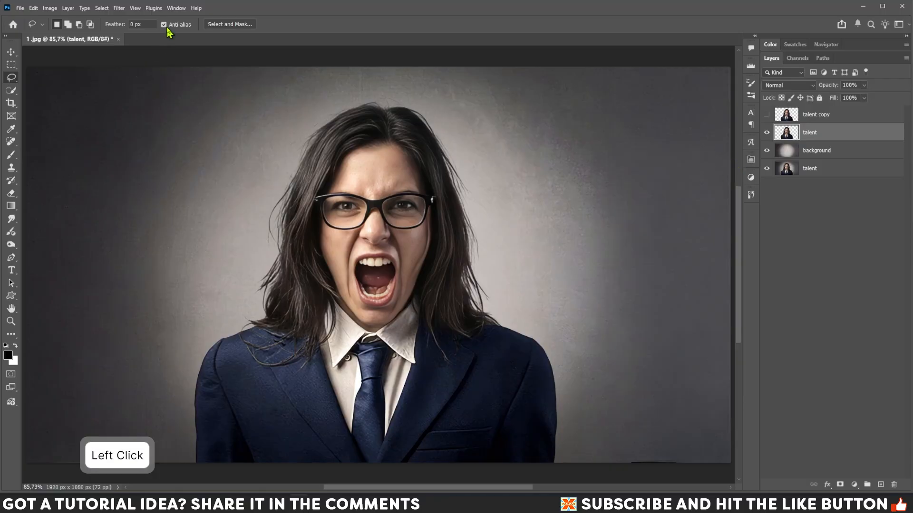
Step: Open the talent cutout in the Liquify filter, fit the whole canvas in the preview, and activate the Forward Warp tool
left_click(118, 10)
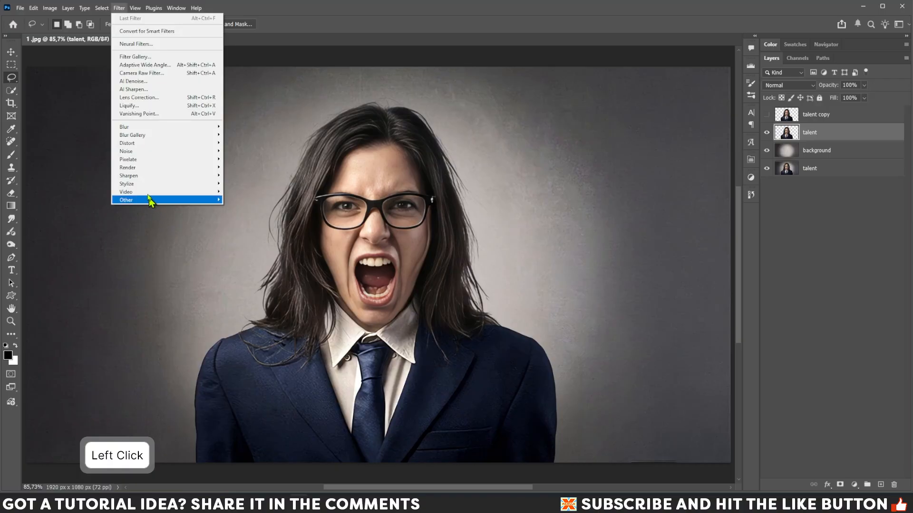
left_click(142, 105)
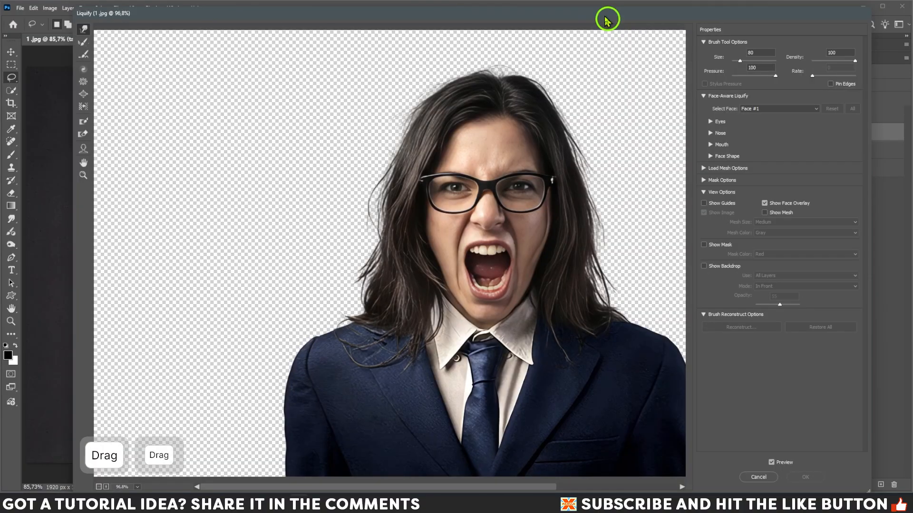
left_click_drag(605, 15, 605, 18)
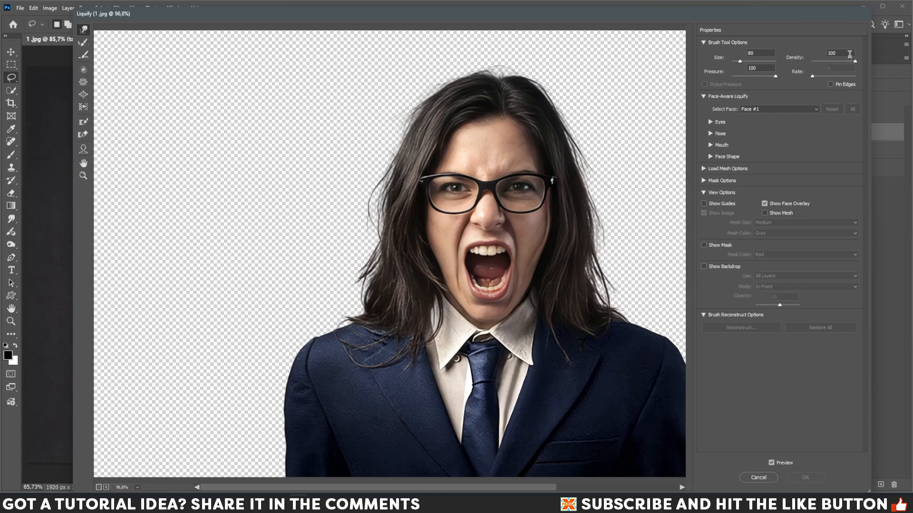
key("ctrl+minus")
key("ctrl+minus")
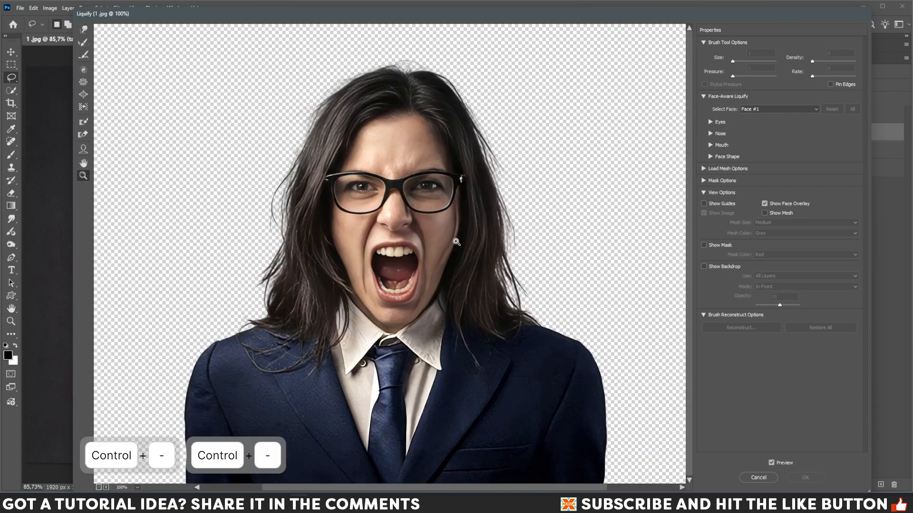
key("ctrl+minus")
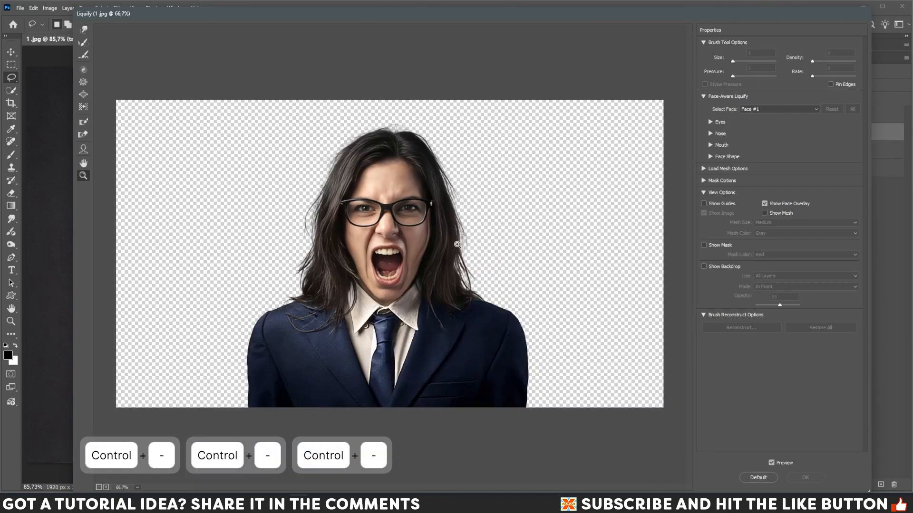
key("ctrl+equal")
key("ctrl+minus")
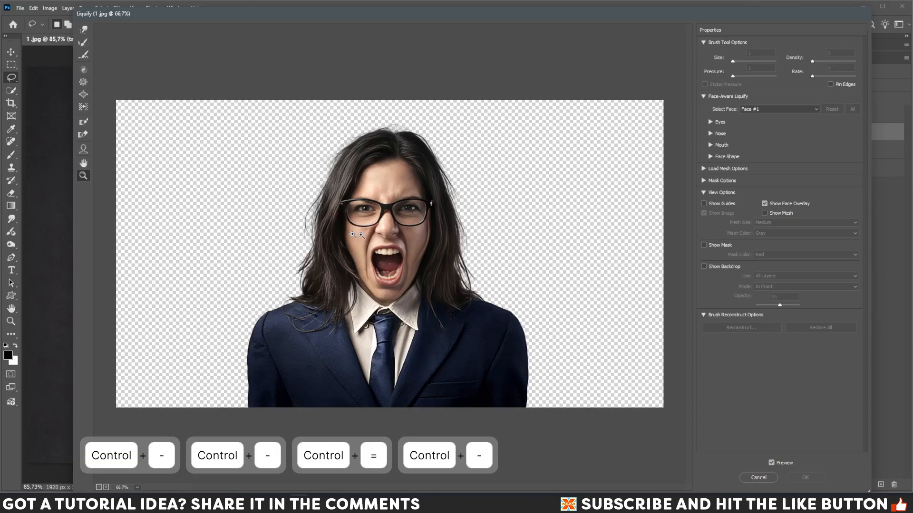
left_click(85, 30)
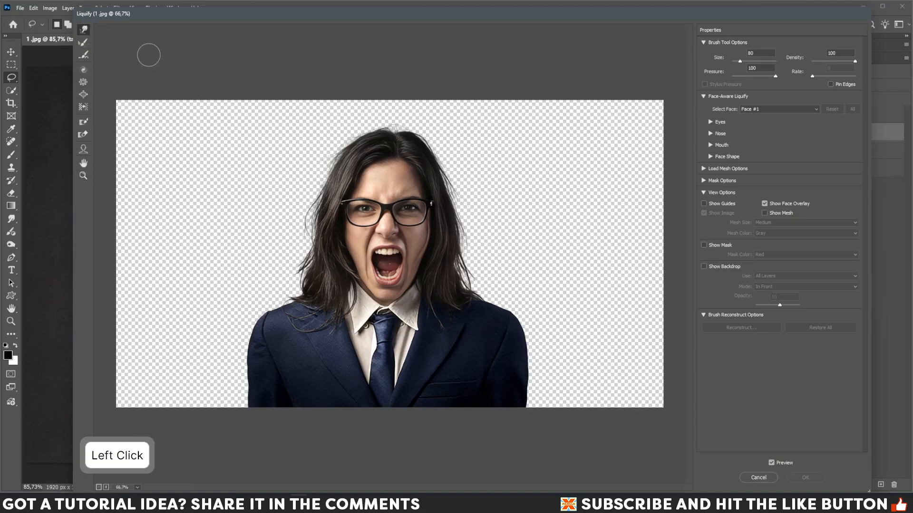
Step: Smear the hair beside the upper right of the head outward in long strands, using warp brush sizes between 250 and 400
key("bracketright")
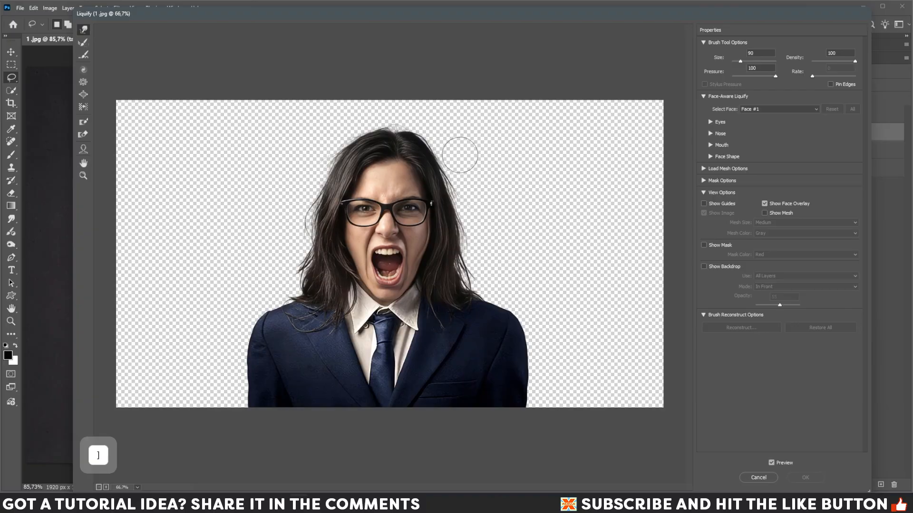
key("bracketright")
key("bracketright")
key("bracketright")
key("bracketright")
key("bracketright")
key("bracketright")
key("bracketright")
key("bracketright")
key("bracketright")
key("bracketright")
left_click_drag(460, 155, 542, 140)
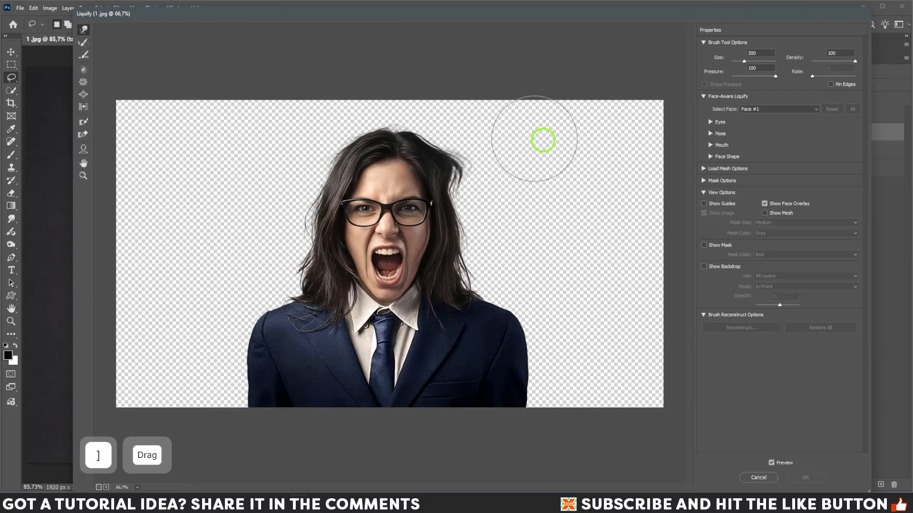
key("bracketright")
left_click(450, 129)
left_click_drag(450, 129, 591, 81)
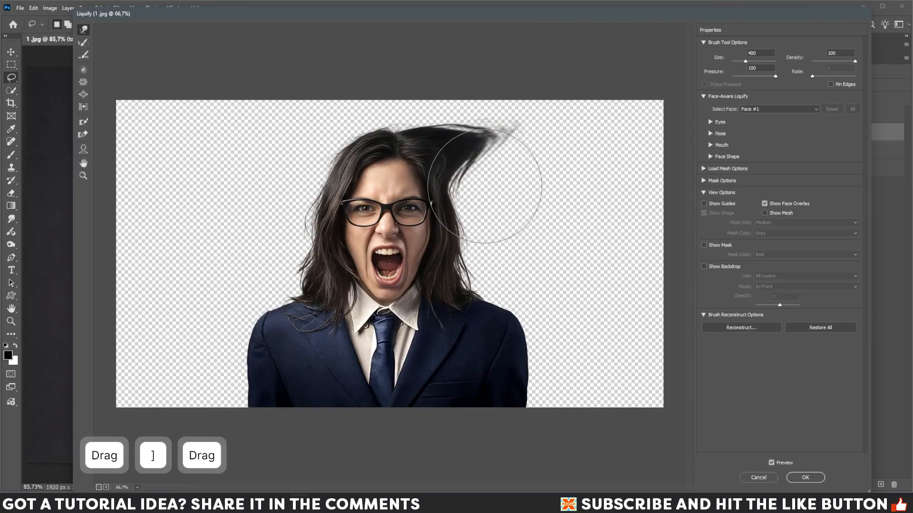
left_click_drag(489, 194, 631, 143)
key("bracketleft")
left_click_drag(490, 209, 529, 198)
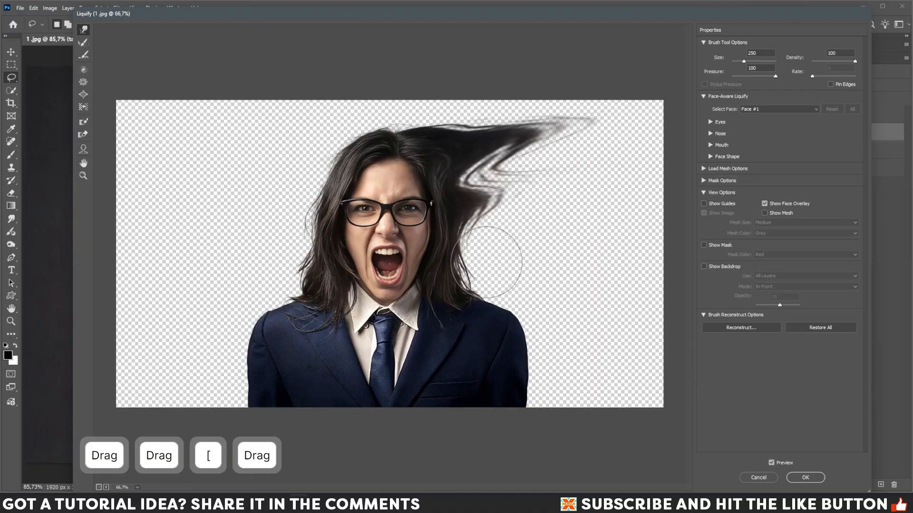
Step: Stretch the jacket's right shoulder and sleeve out to the canvas's right edge and pull the lower hair strands outward above it
mouse_move(503, 255)
left_mouse_down()
mouse_move(530, 255)
mouse_move(502, 299)
mouse_move(534, 351)
mouse_move(589, 348)
left_mouse_up()
key("bracketright")
key("bracketright")
key("bracketleft")
key("bracketright")
mouse_move(538, 393)
left_mouse_down()
mouse_move(562, 397)
mouse_move(539, 411)
mouse_move(571, 413)
mouse_move(592, 396)
mouse_move(661, 380)
left_mouse_up()
key("bracketright")
key("bracketleft")
left_click_drag(608, 352, 670, 334)
key("bracketleft")
key("bracketright")
mouse_move(532, 300)
left_mouse_down()
mouse_move(593, 293)
mouse_move(648, 269)
left_mouse_up()
key("bracketright")
left_click_drag(642, 307, 643, 298)
left_click_drag(493, 278, 563, 267)
Step: Warp the upper hair up past the canvas's top edge and out to its right edge, using large brush sizes around 300 to 400
key("bracketright")
left_click_drag(470, 124, 528, 78)
key("bracketleft")
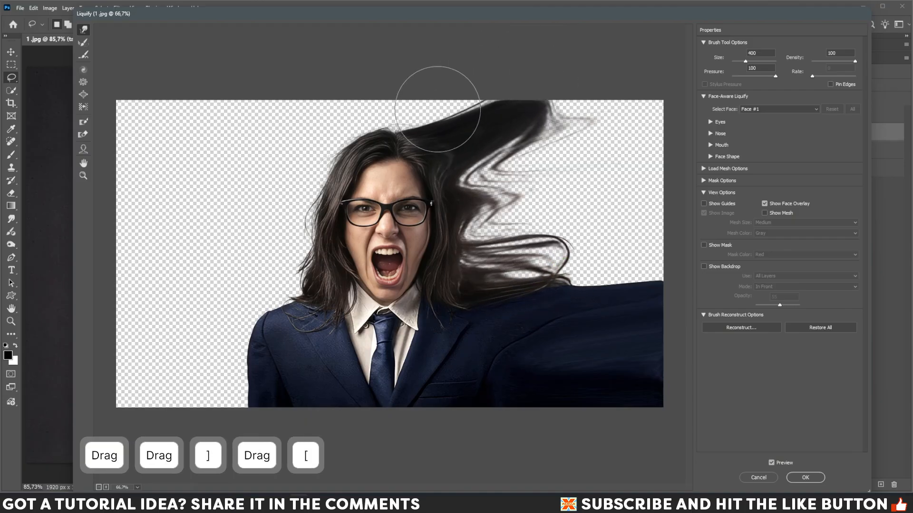
mouse_move(423, 107)
left_mouse_down()
mouse_move(417, 116)
mouse_move(451, 88)
mouse_move(472, 102)
mouse_move(531, 82)
left_mouse_up()
key("bracketright")
key("bracketright")
key("bracketleft")
mouse_move(462, 186)
left_mouse_down()
mouse_move(569, 145)
mouse_move(499, 152)
mouse_move(547, 145)
mouse_move(544, 133)
mouse_move(631, 101)
left_mouse_up()
key("bracketright")
key("bracketleft")
key("bracketright")
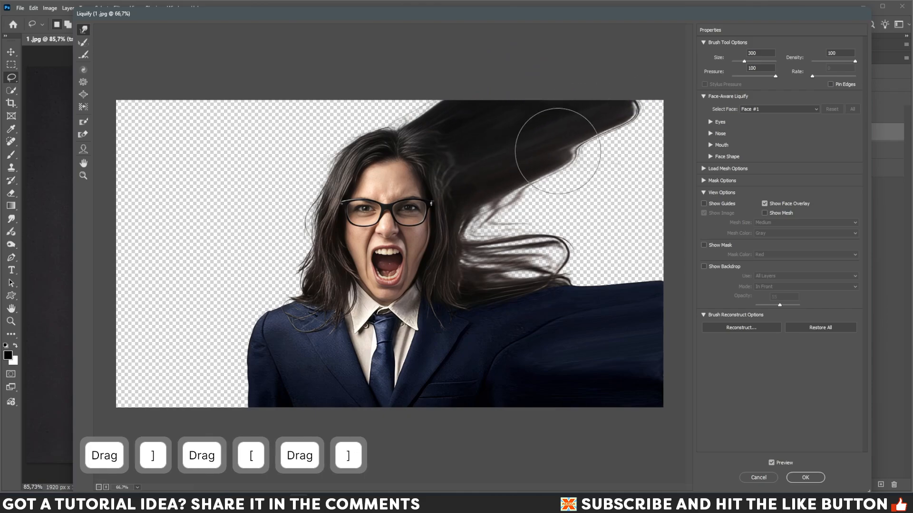
left_click_drag(521, 188, 674, 119)
Step: Fill the gap between the upper hair smear and the jacket by dragging the hair in streaks to the canvas's right edge
left_click(496, 214)
key("bracketleft")
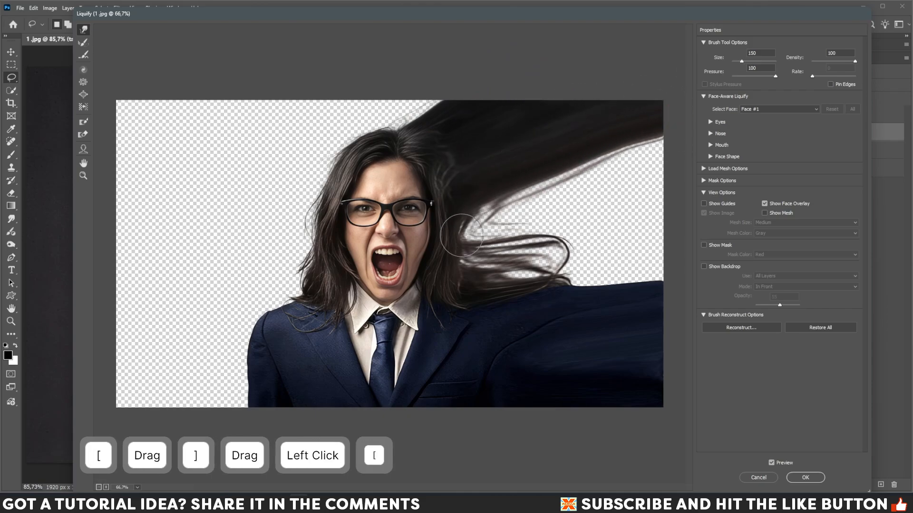
left_click_drag(461, 236, 568, 202)
key("bracketright")
left_click_drag(485, 211, 561, 192)
key("bracketright")
mouse_move(494, 207)
left_mouse_down()
mouse_move(562, 190)
mouse_move(648, 147)
left_mouse_up()
key("bracketright")
key("bracketleft")
mouse_move(458, 264)
left_mouse_down()
mouse_move(566, 233)
mouse_move(525, 230)
mouse_move(677, 179)
left_mouse_up()
key("bracketright")
key("bracketright")
left_click_drag(596, 193, 658, 168)
key("bracketleft")
mouse_move(480, 287)
left_mouse_down()
mouse_move(543, 271)
mouse_move(578, 248)
left_mouse_up()
key("bracketright")
key("bracketright")
mouse_move(505, 263)
left_mouse_down()
mouse_move(662, 215)
mouse_move(615, 204)
mouse_move(690, 197)
left_mouse_up()
left_click_drag(500, 297, 695, 239)
key("bracketleft")
left_click_drag(609, 243, 665, 240)
key("bracketleft")
left_click_drag(621, 271, 666, 266)
left_click_drag(646, 279, 673, 270)
key("bracketright")
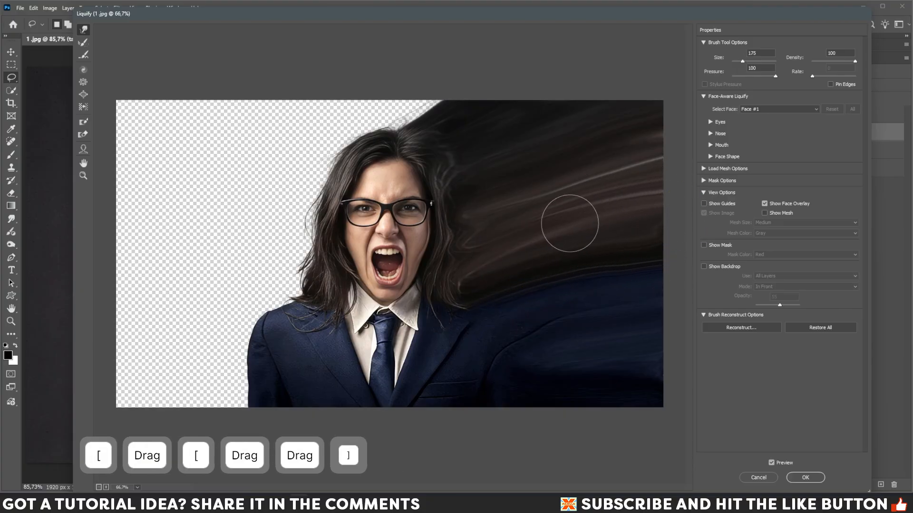
Step: Refine the smear by raising the jacket's outer edge and filling the lower right corner with brushes up to size 700, and apply Liquify
key("bracketleft")
left_click(435, 107)
key("bracketright")
left_click(448, 110)
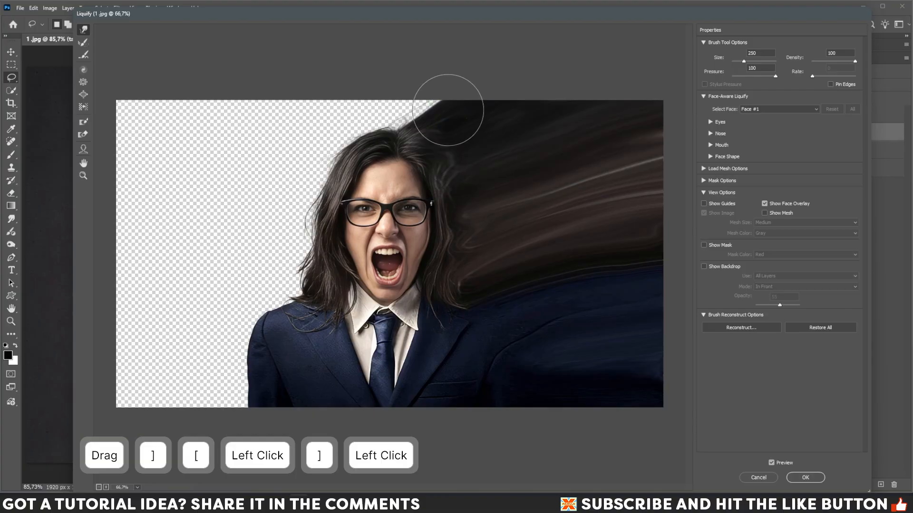
key("bracketright")
left_click(641, 267)
key("bracketleft")
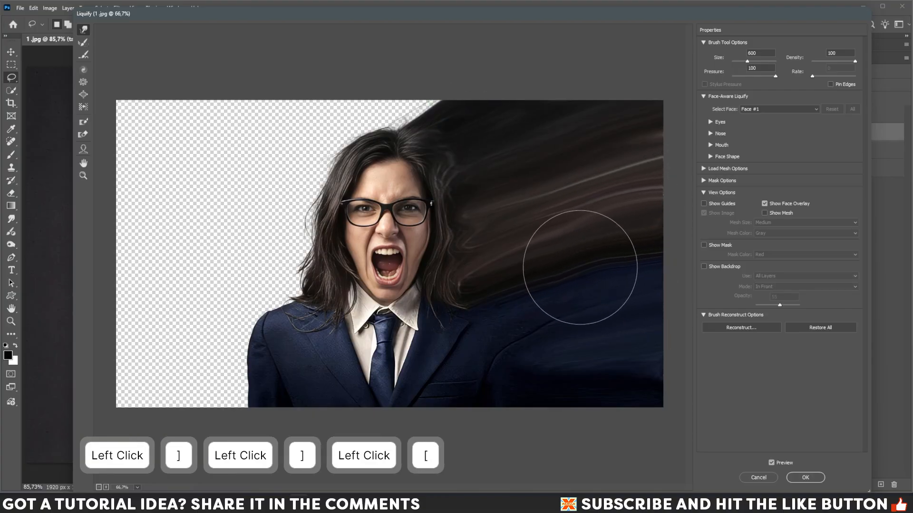
key("bracketleft")
left_click(579, 268)
key("bracketright")
key("bracketright")
left_click_drag(652, 257, 668, 237)
key("bracketleft")
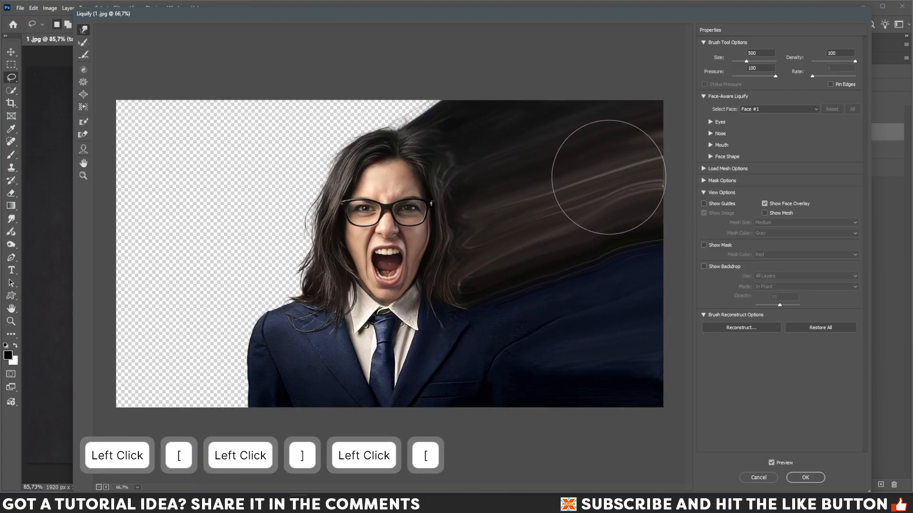
left_click(560, 241)
key("bracketright")
left_click(657, 365)
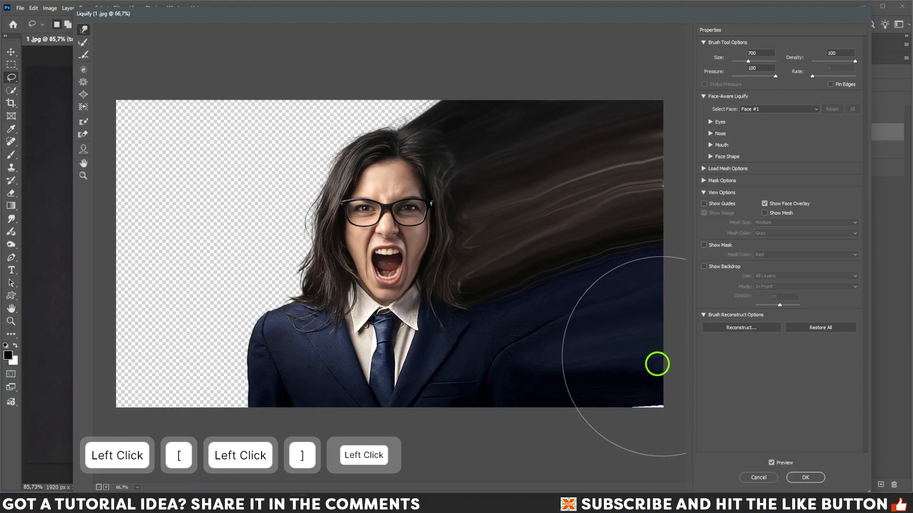
left_click_drag(657, 365, 664, 387)
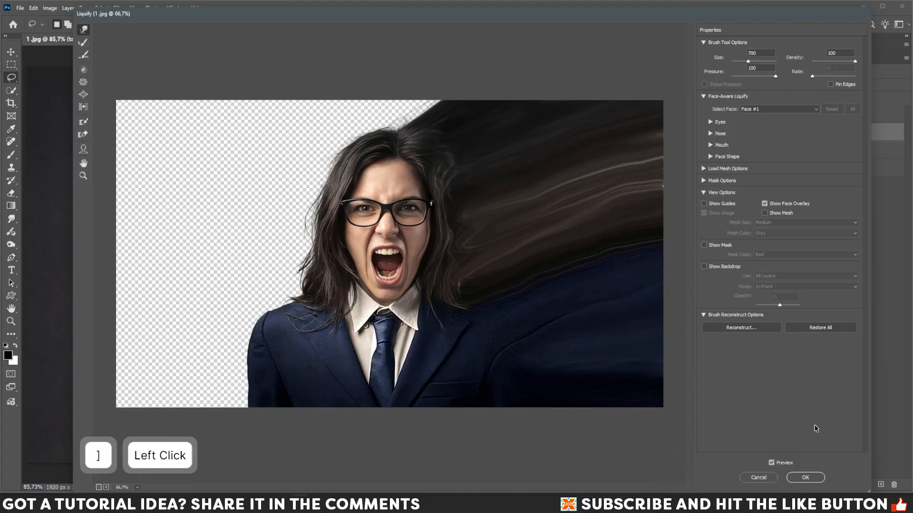
left_click(805, 477)
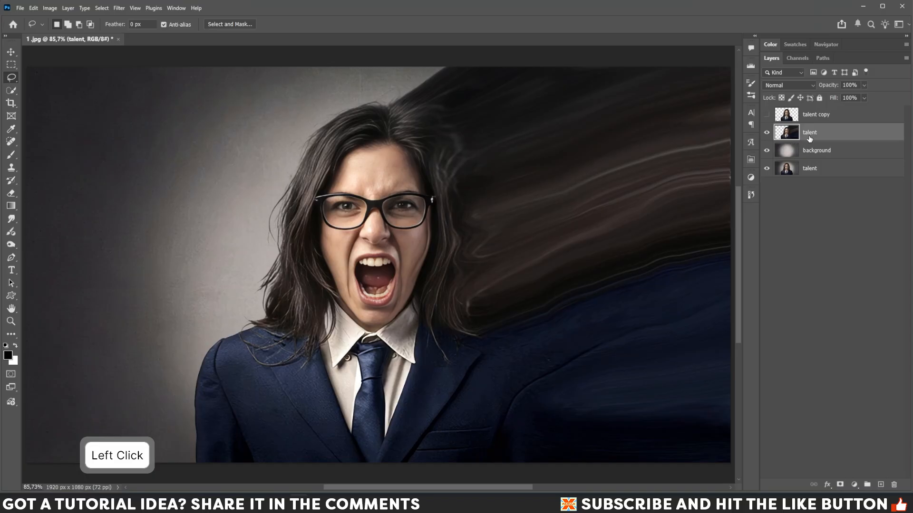
Step: Hide the warped talent layer, show the talent copy layer with a white layer mask added, and activate the Brush tool
left_click(766, 135)
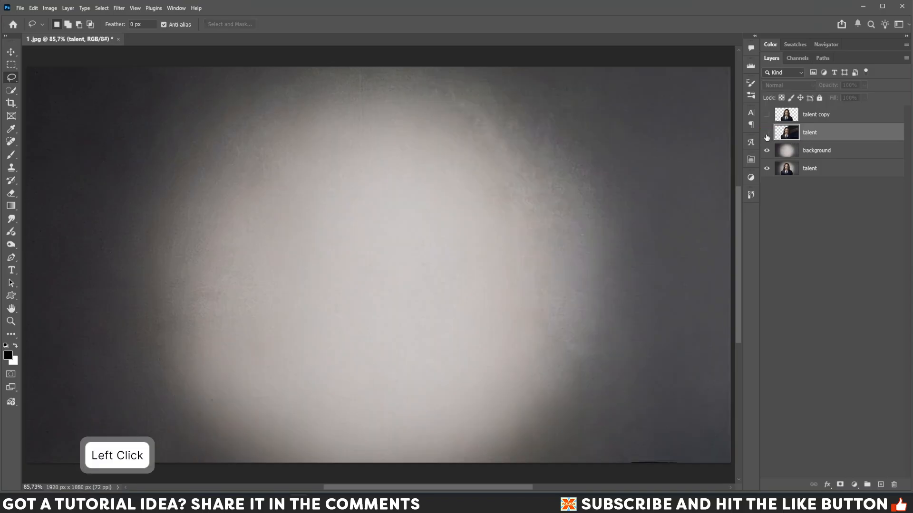
left_click(767, 116)
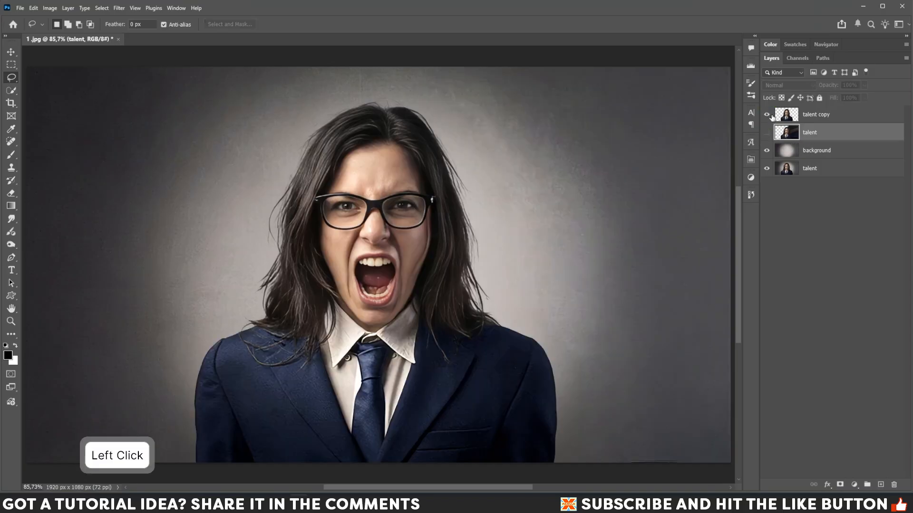
left_click(815, 115)
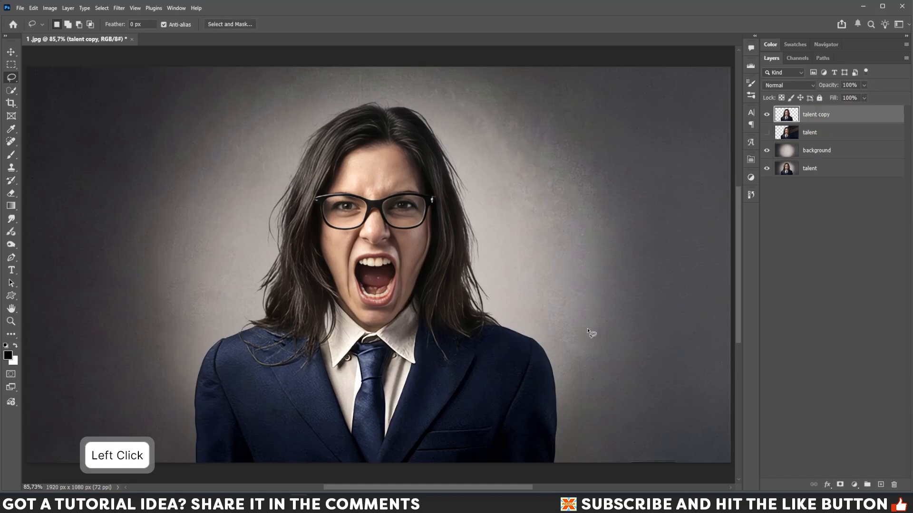
left_click(840, 485)
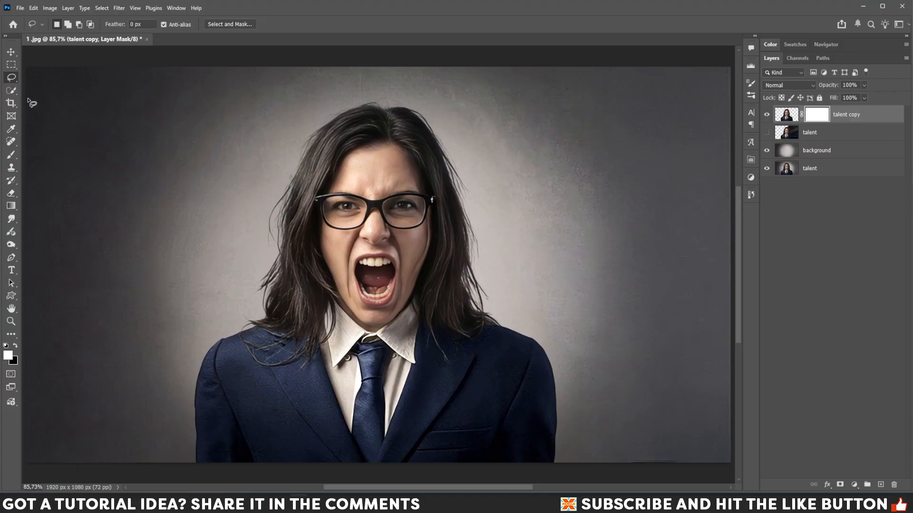
left_click(11, 154)
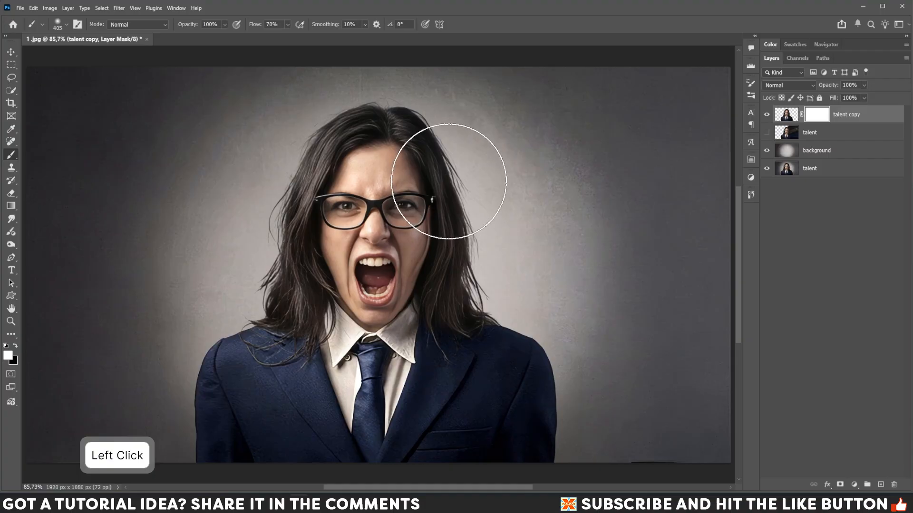
Step: Open Adobe's page for getting more brushes, choose the United States site, and browse to the Spring 2024 Brushes set
right_click(432, 162)
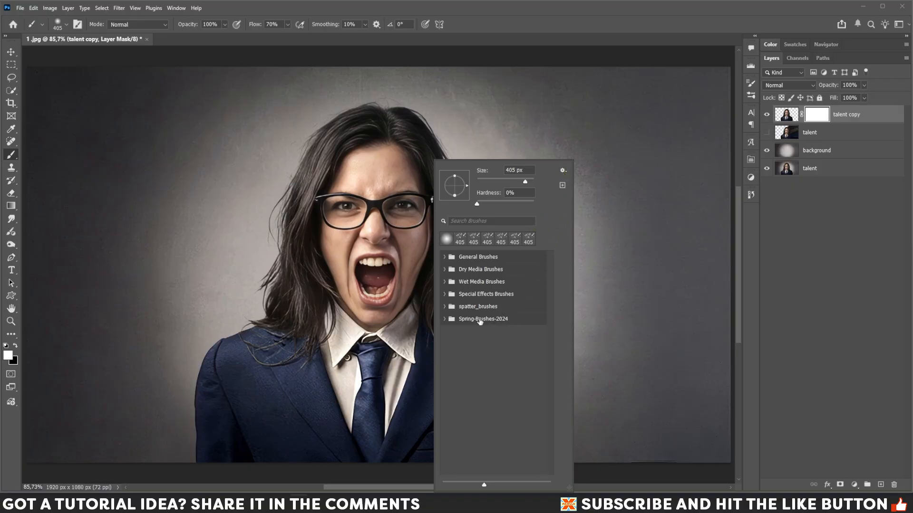
left_click(562, 171)
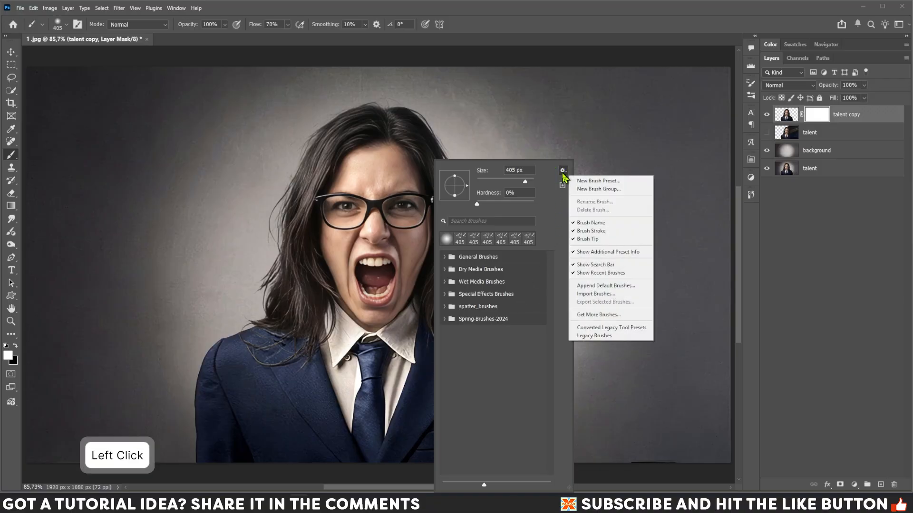
left_click(595, 316)
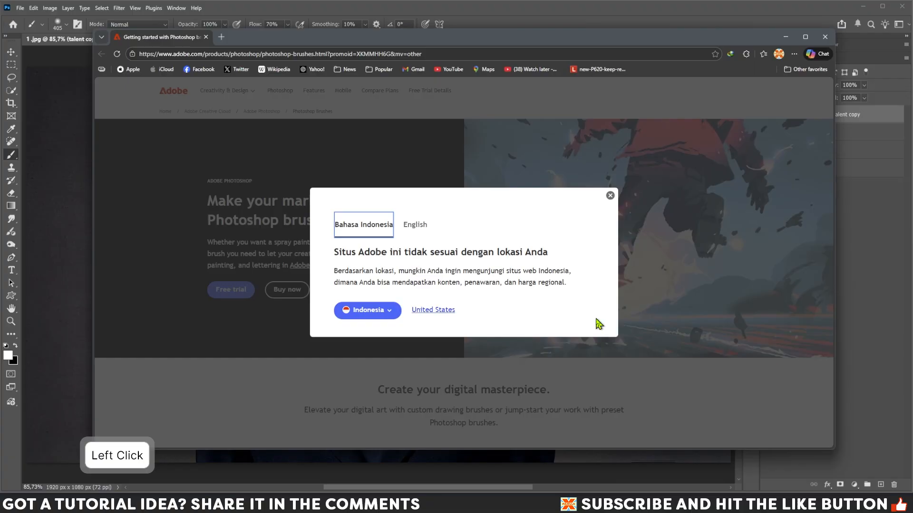
left_click(437, 313)
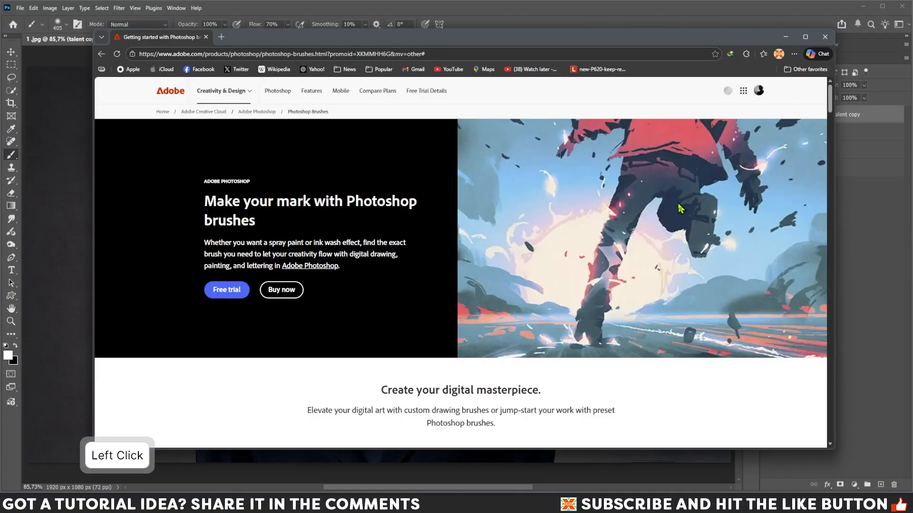
mouse_move(833, 109)
left_mouse_down()
mouse_move(841, 367)
mouse_move(836, 357)
left_mouse_up()
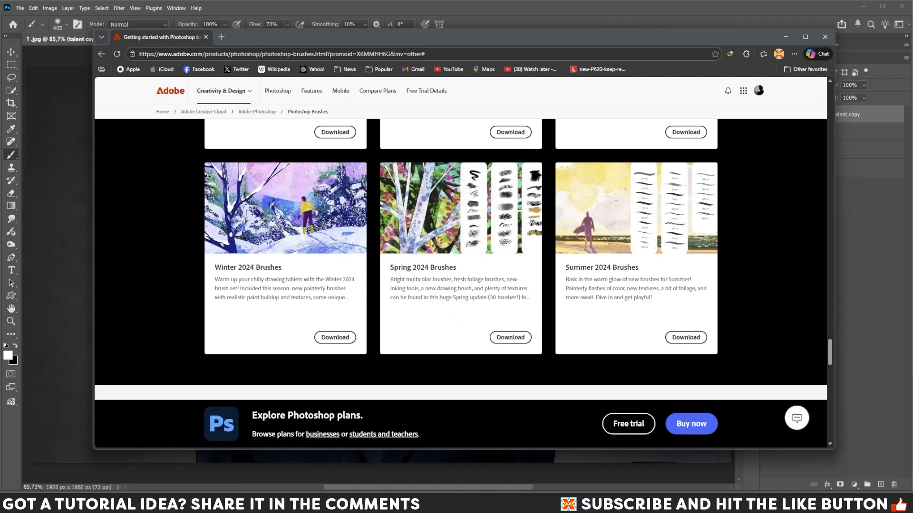
Step: Check the Downloads folder for the brush files Spring-Brushes-2024.abr and spatter_brushes.abr, and close the folder and the browser
left_click(14, 504)
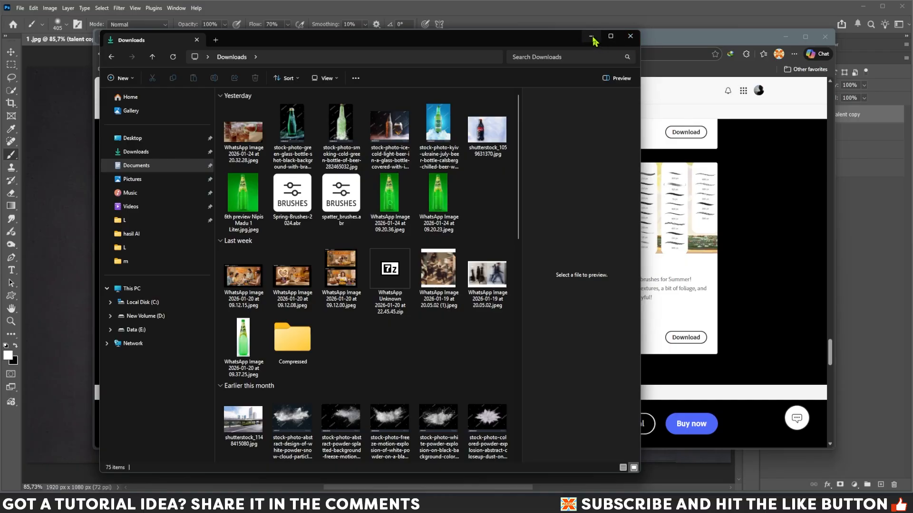
left_click(630, 37)
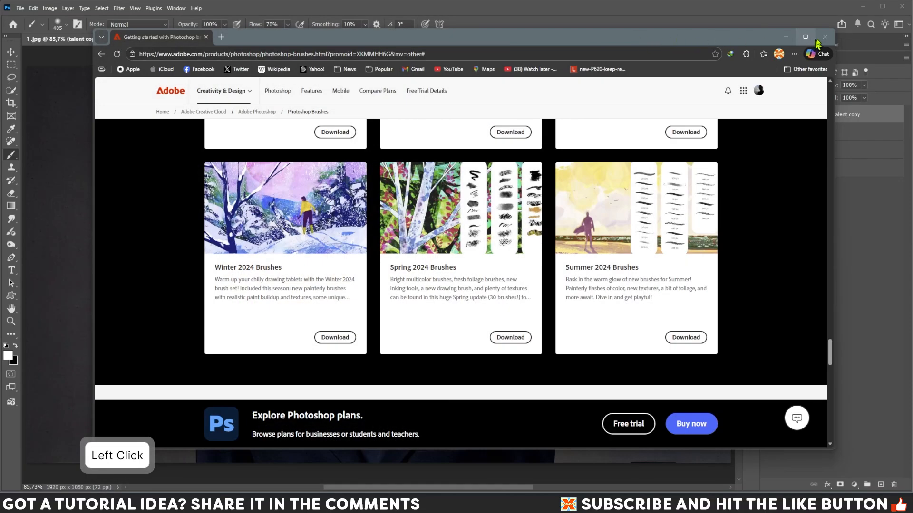
left_click(825, 37)
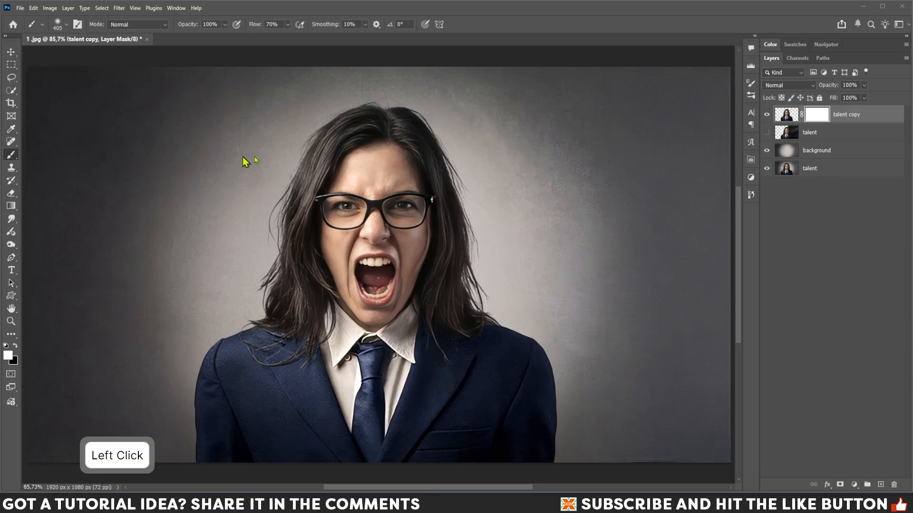
Step: Select the New Dirt brush from the Spring-Brushes-2024 set and reduce its size to 300 px
right_click(363, 167)
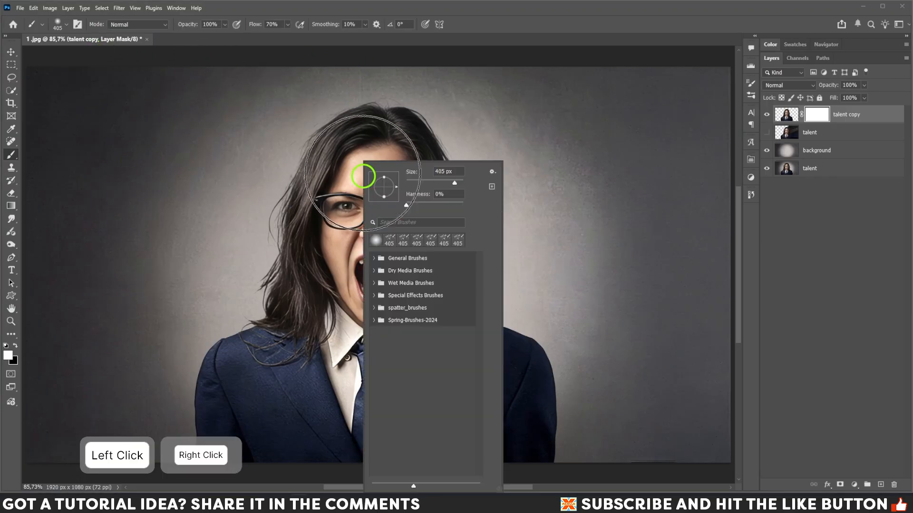
left_click(373, 320)
left_click_drag(479, 295, 475, 450)
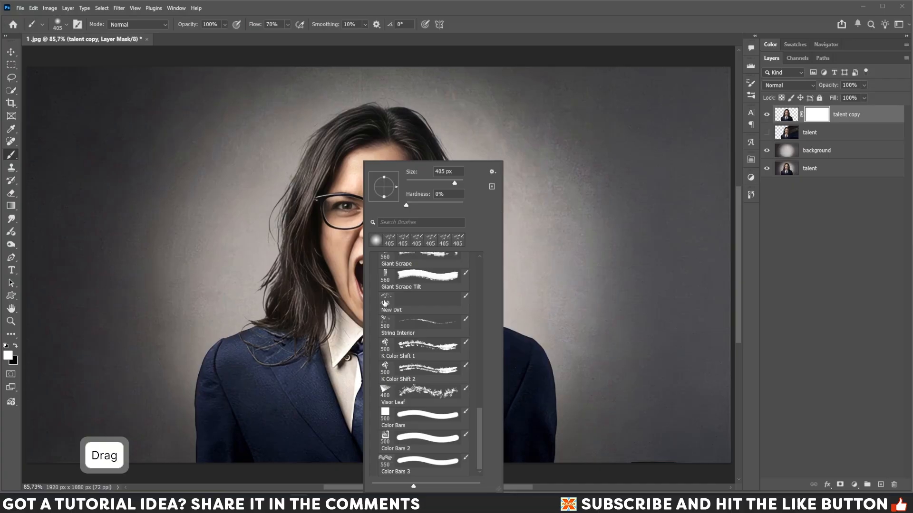
left_click(388, 313)
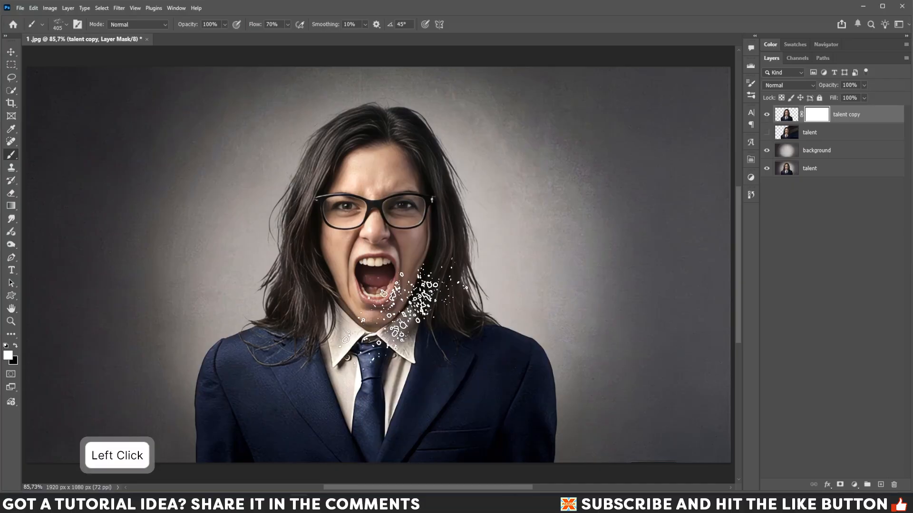
key("bracketleft")
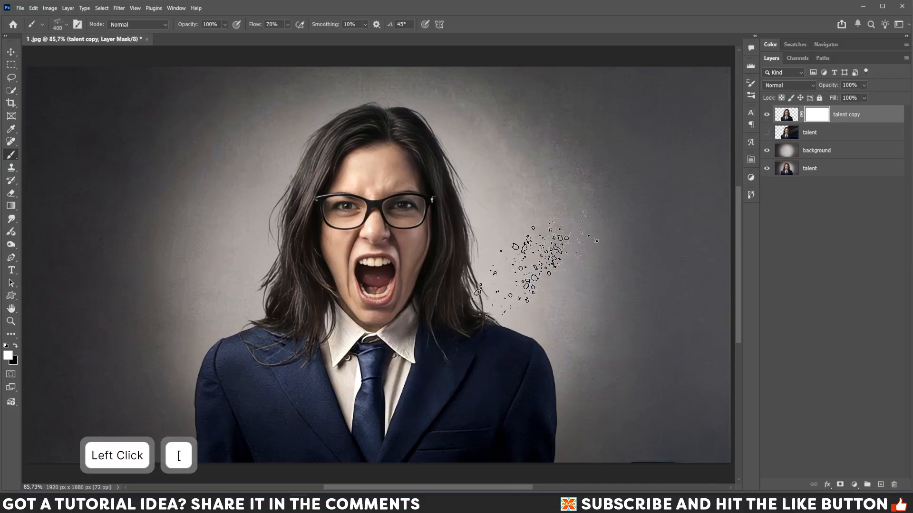
Step: Show the detailed brush settings and reduce the brush size to 200 px
left_click(751, 87)
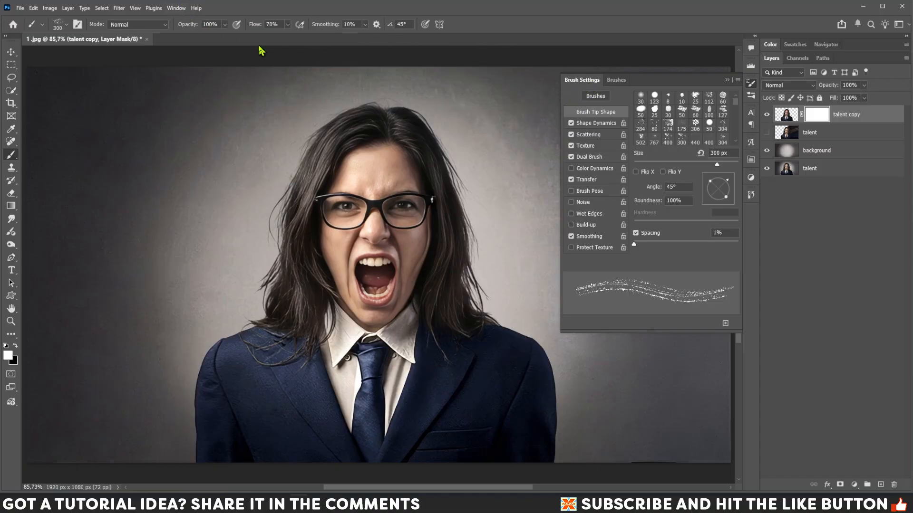
left_click(175, 8)
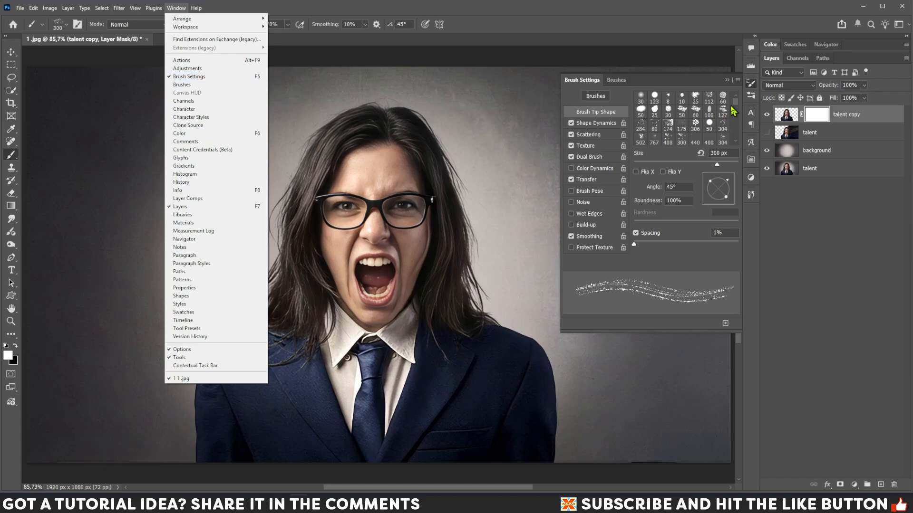
left_click(516, 35)
key("bracketleft")
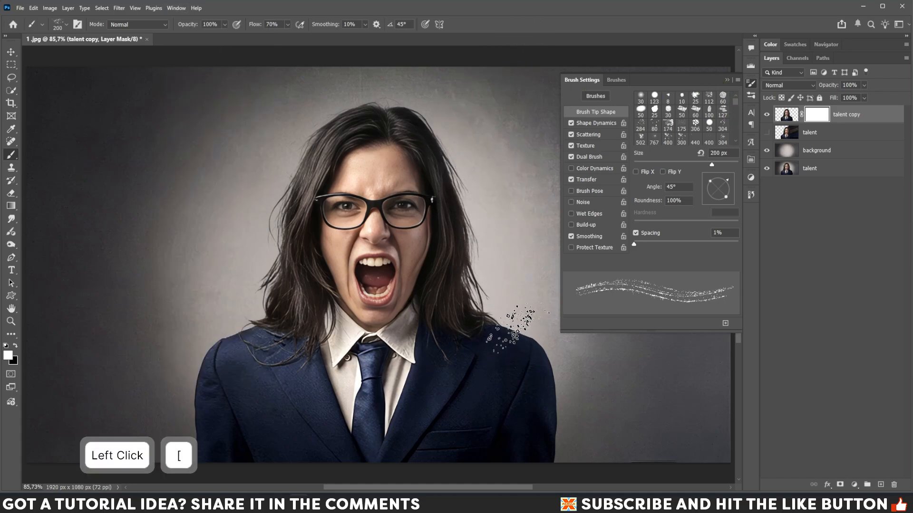
Step: Set the brush flow to 100% and swap the foreground color to black for painting on the mask
left_click(287, 24)
left_click_drag(286, 35, 321, 35)
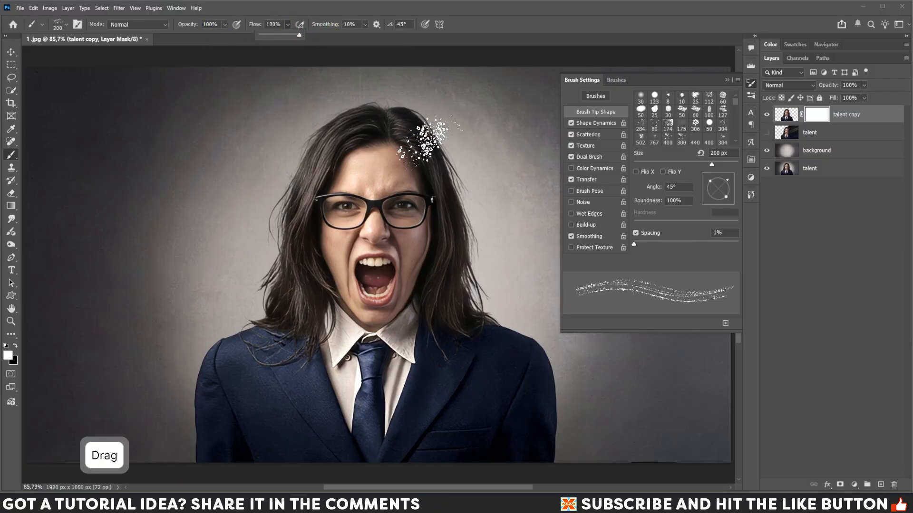
left_click_drag(516, 317, 528, 342)
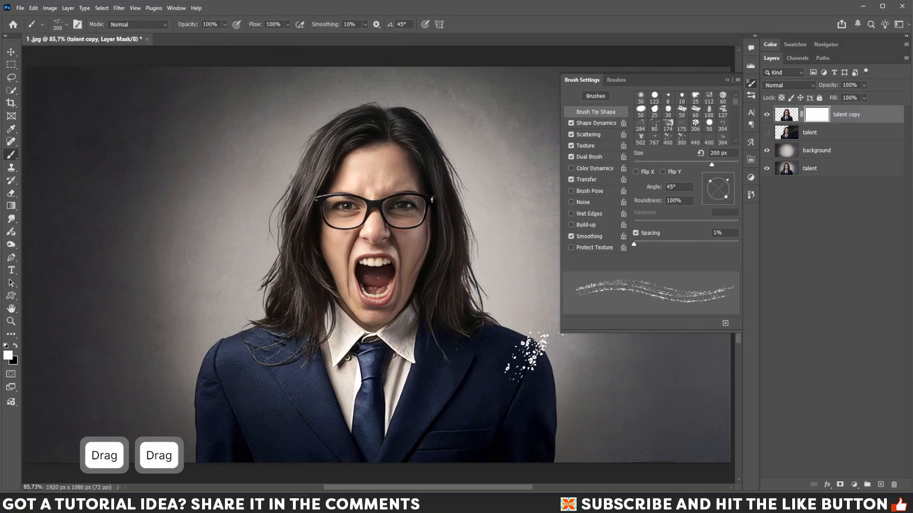
left_click(15, 347)
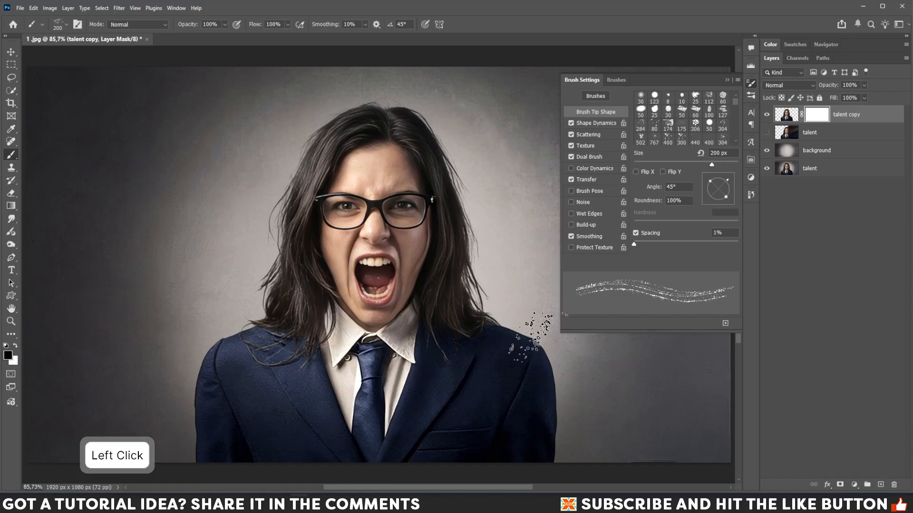
Step: Turn off Scattering, Texture, Dual Brush, Transfer and Smoothing for the brush, leaving only Shape Dynamics on
left_click(571, 135)
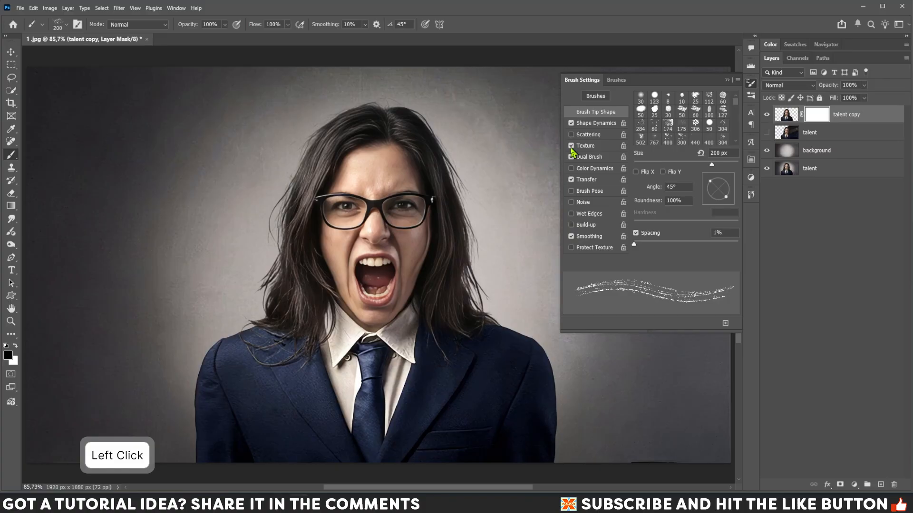
left_click(572, 146)
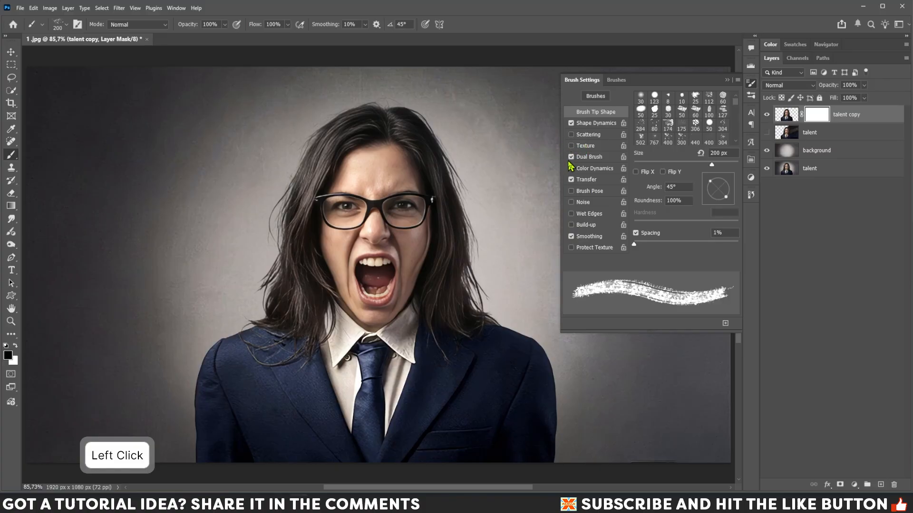
left_click(571, 157)
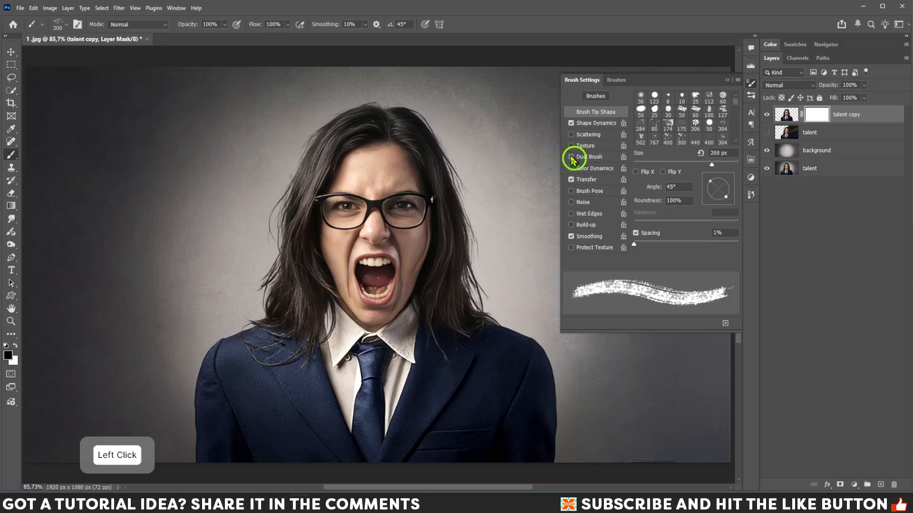
left_click(572, 180)
left_click(571, 237)
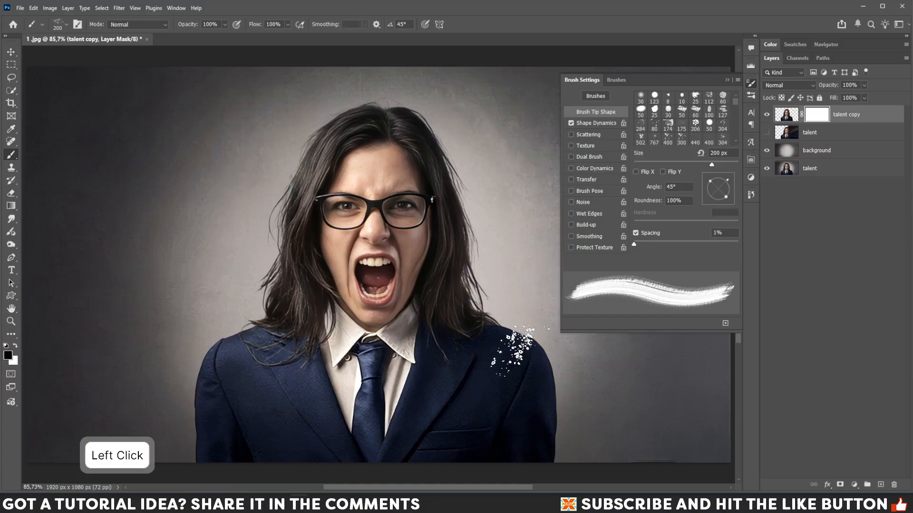
Step: Stamp black spatter on the mask over the jacket shoulder, and down the sleeve's outer edge with the brush angle at 87°
left_click(527, 349)
left_click(551, 361)
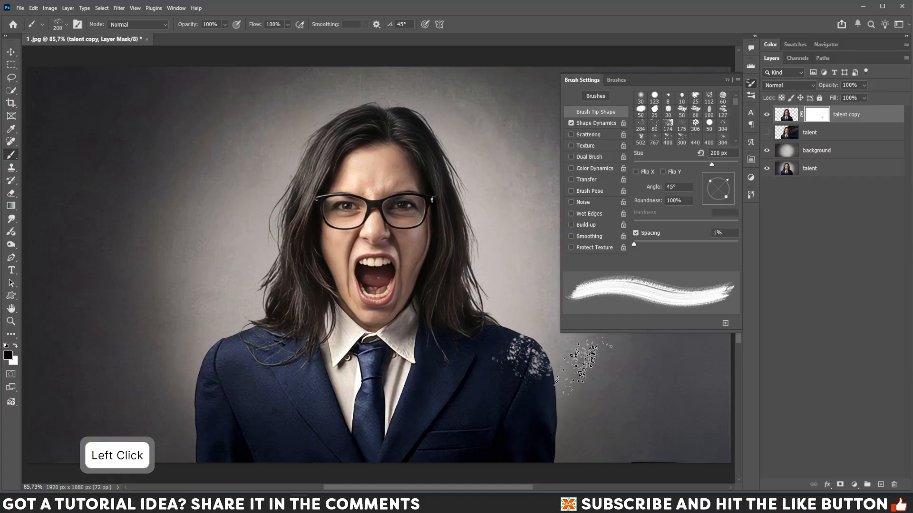
left_click_drag(729, 192, 721, 182)
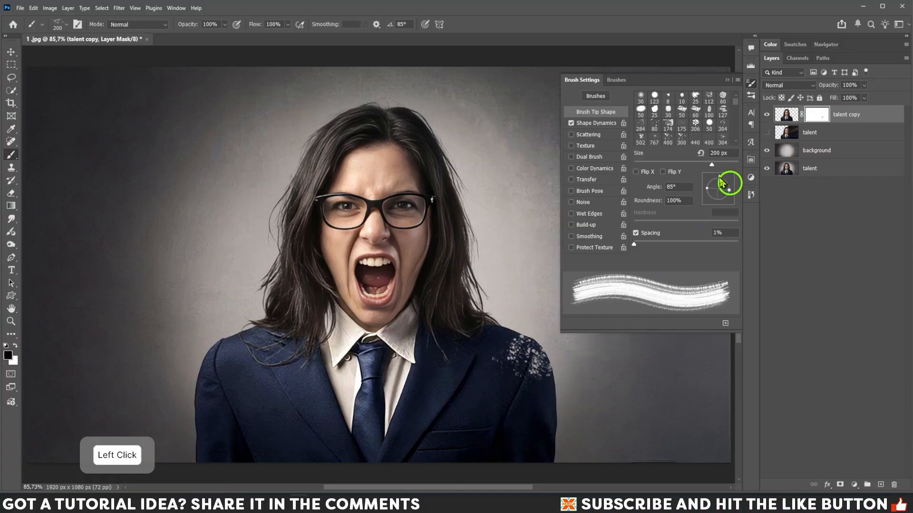
left_click(556, 438)
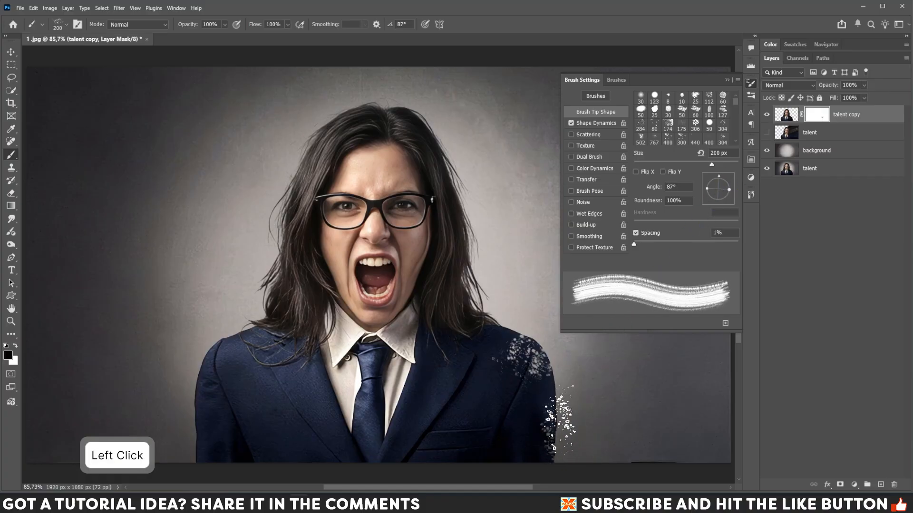
left_click(560, 417)
left_click(554, 452)
left_click(550, 384)
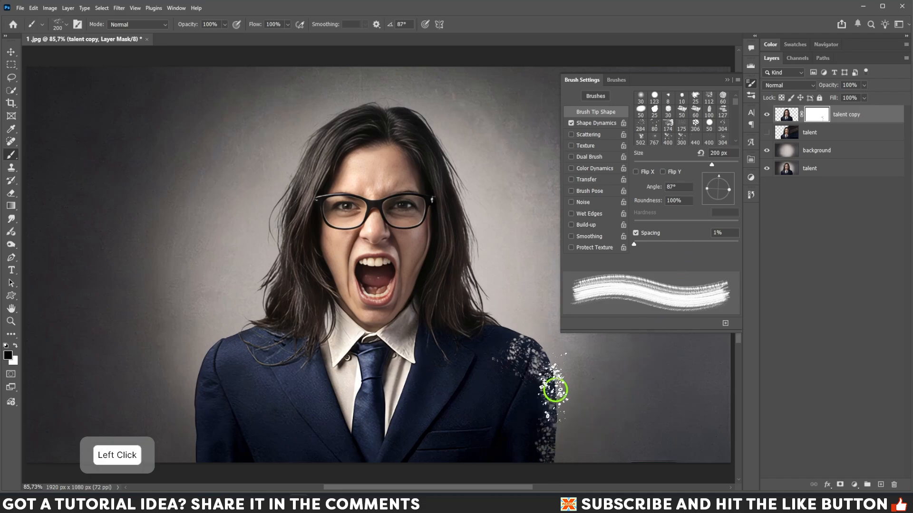
Step: Set the brush angle to 163° and stamp the mask along the shoulder top and the hair ends above it
left_click_drag(726, 180, 704, 187)
left_click(529, 340)
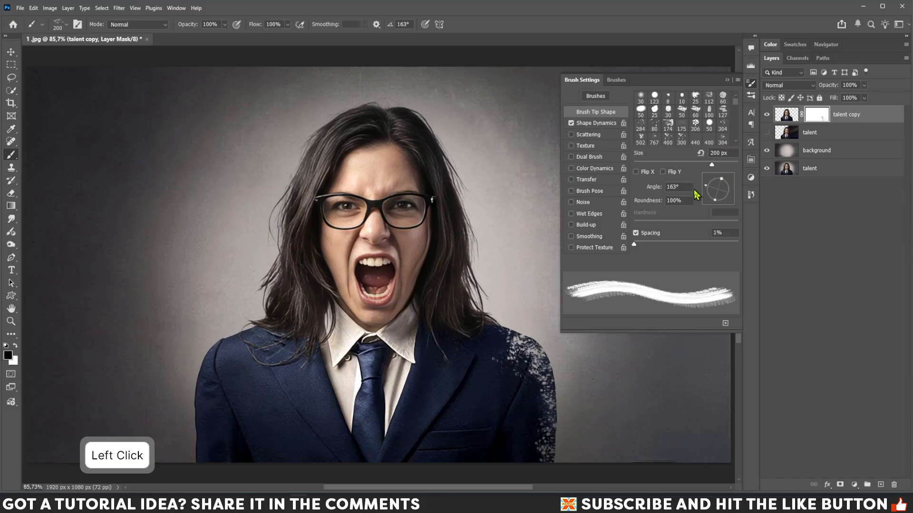
left_click(482, 313)
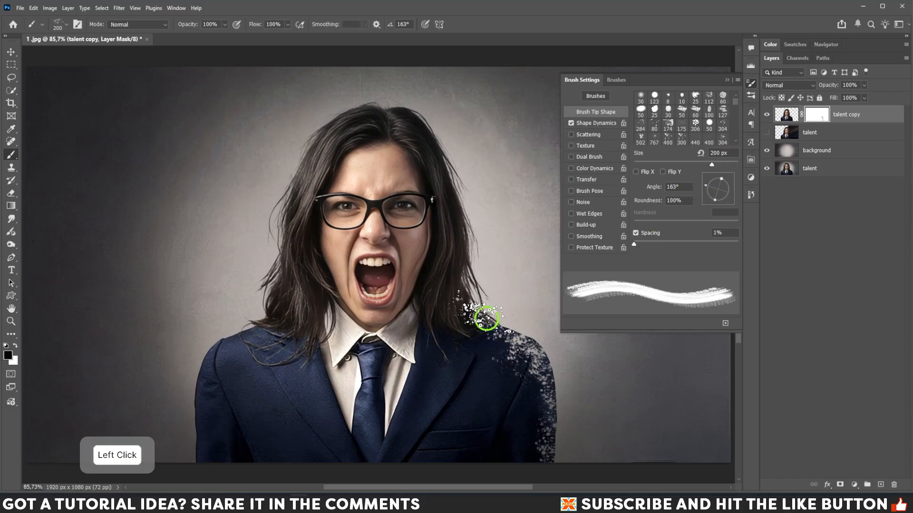
Step: Set the brush angle to 89° and stamp the mask up the outer hair edge to glasses height
left_click_drag(708, 185, 718, 179)
left_click(466, 290)
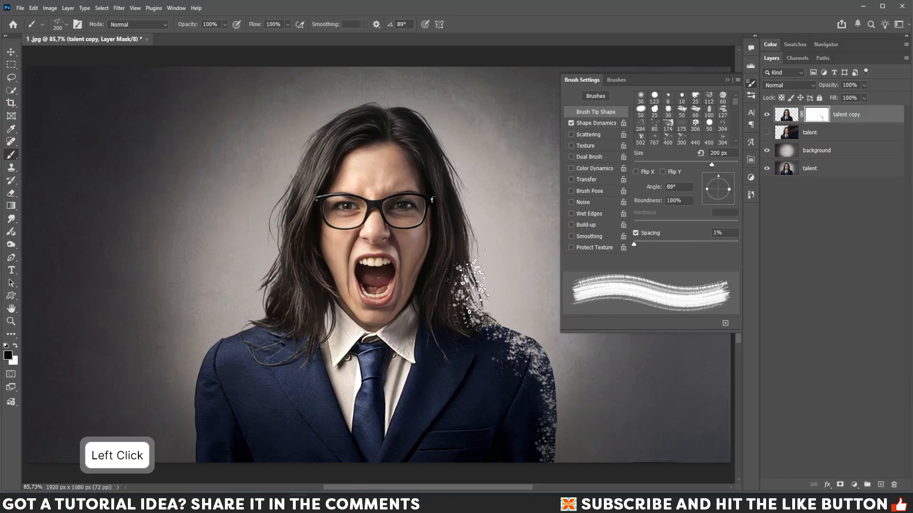
left_click(466, 243)
left_click(474, 208)
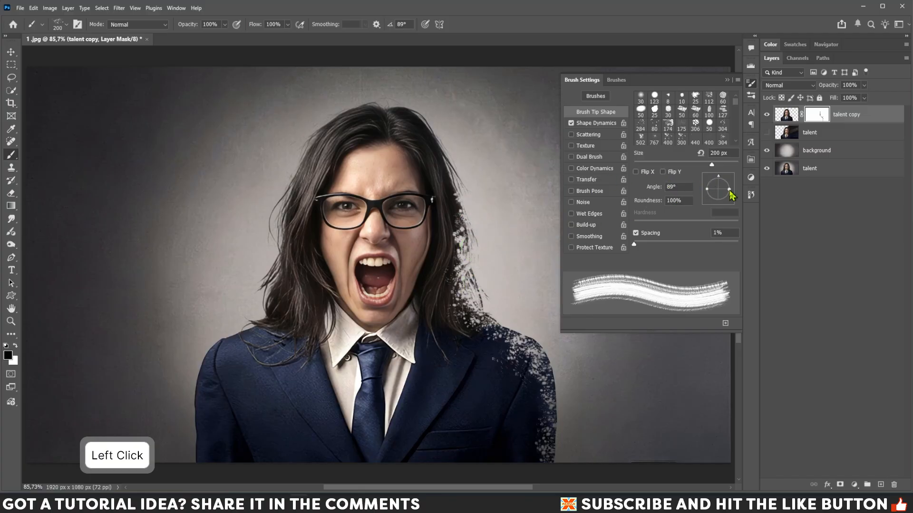
Step: Stamp the mask along the upper hair edge at a 118° brush angle and around the crown at 153°
left_click_drag(718, 183, 712, 178)
left_click(459, 195)
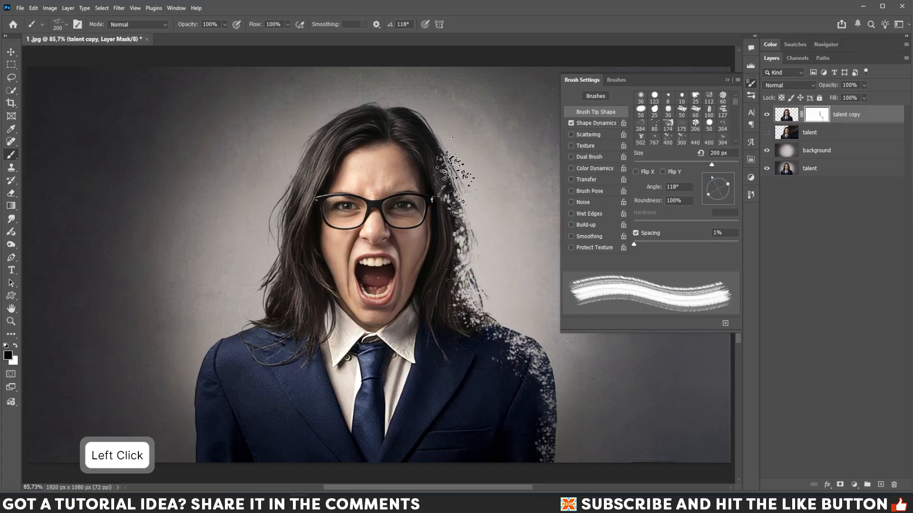
left_click(436, 139)
left_click_drag(727, 186, 707, 183)
left_click(418, 122)
left_click(406, 105)
Step: Reduce the brush to 150 px and stamp finer spatter on the mask along the crown and upper hair edge
key("bracketright")
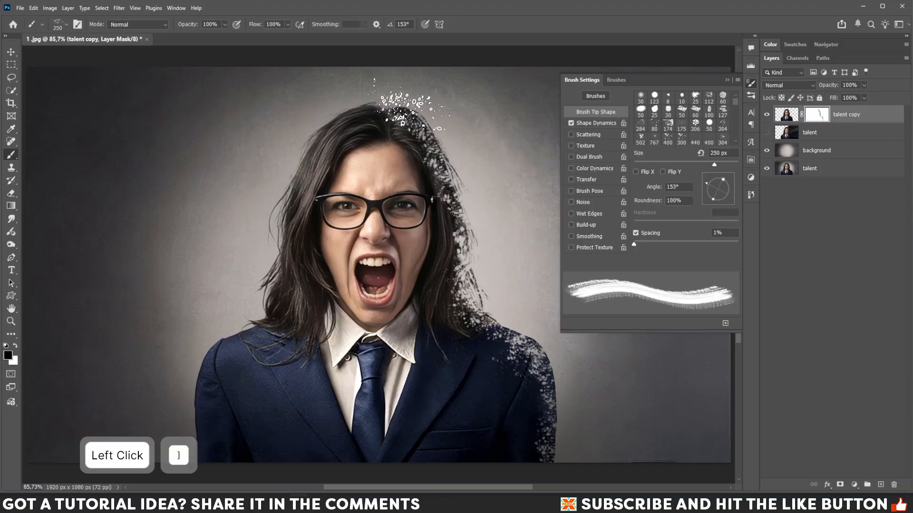
key("bracketleft")
key("bracketleft")
key("bracketleft")
key("bracketleft")
left_click(406, 107)
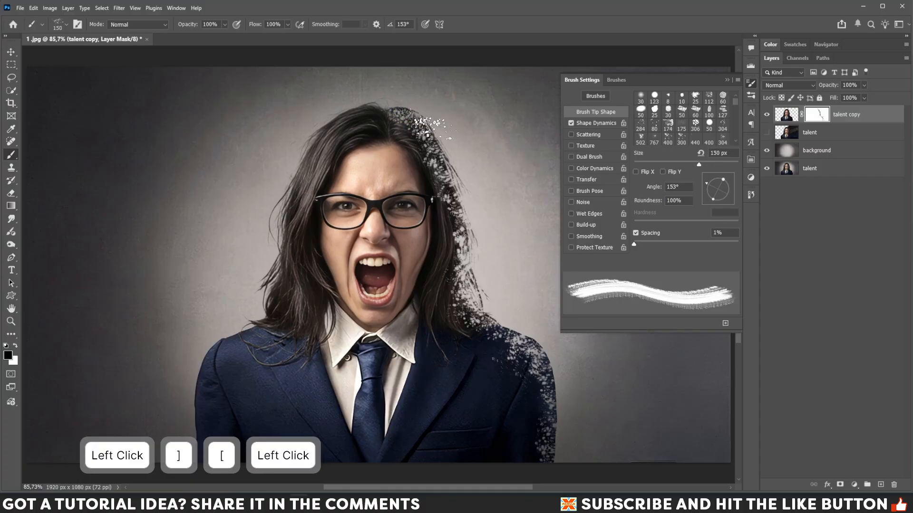
key("bracketright")
left_click(426, 117)
key("bracketleft")
left_click(451, 144)
left_click(459, 151)
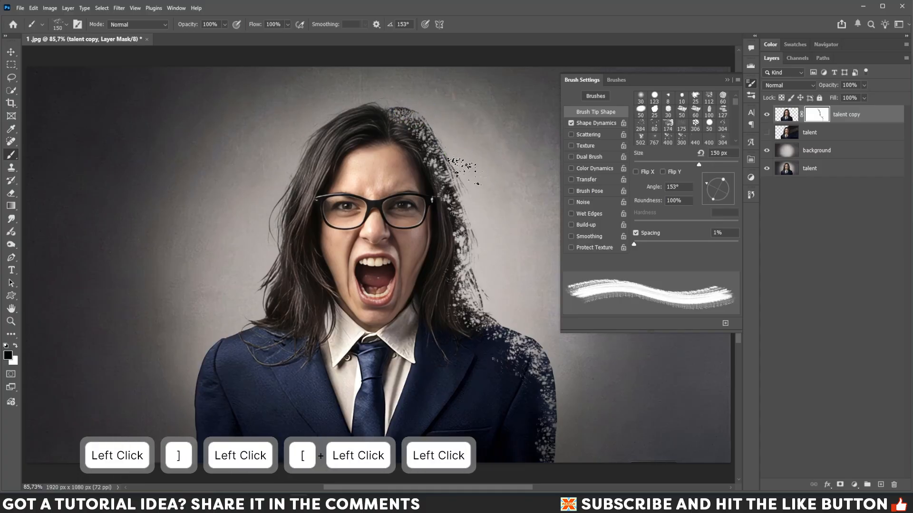
Step: Set the brush angle to 105° and stamp away remaining hair along the upper outer edge on the mask
left_click_drag(724, 181, 715, 179)
left_click(466, 195)
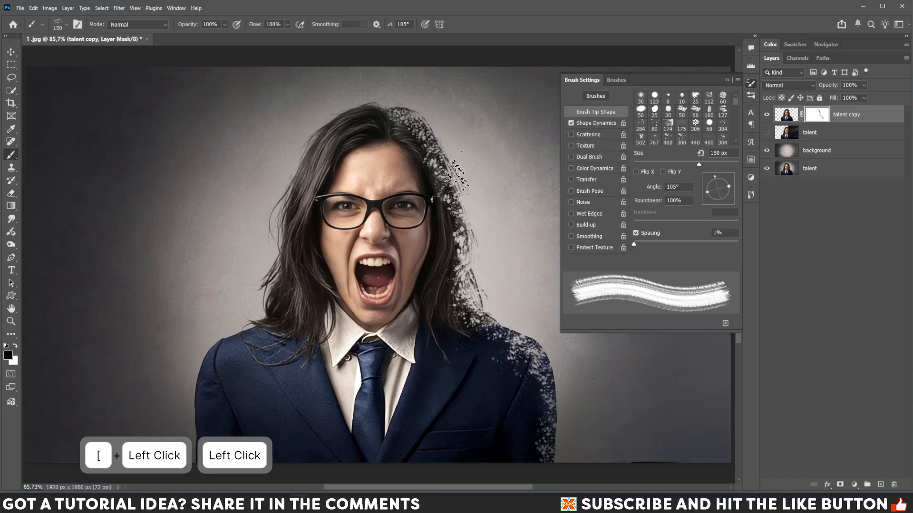
left_click(453, 163)
left_click(440, 134)
left_click(420, 116)
left_click(453, 192)
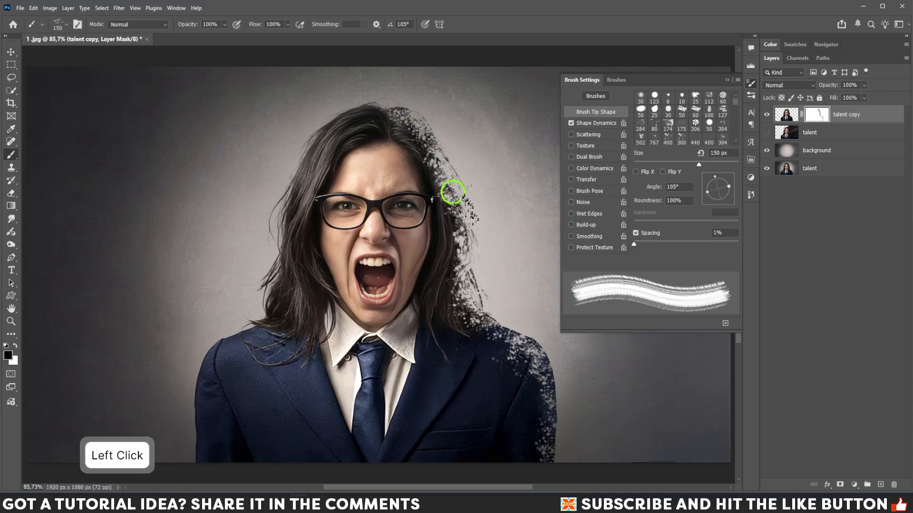
Step: Stamp the mask down the lower hair edge to the shoulder, enlarging the brush in stages to 250 px
key("bracketright")
left_click(465, 233)
key("bracketright")
left_click(461, 274)
key("bracketright")
left_click(518, 313)
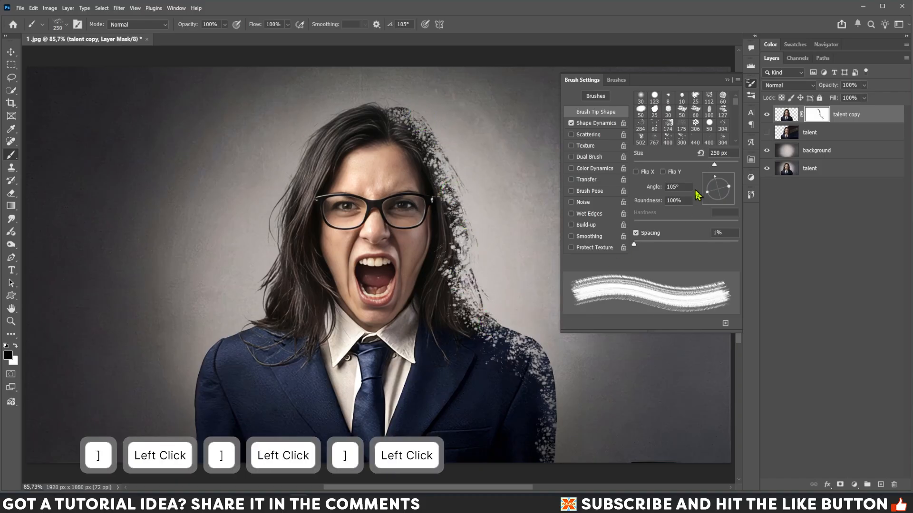
Step: Set the brush angle to 139° and size to 175 px, and spatter the mask along the sloping shoulder edge
left_click_drag(718, 183, 705, 186)
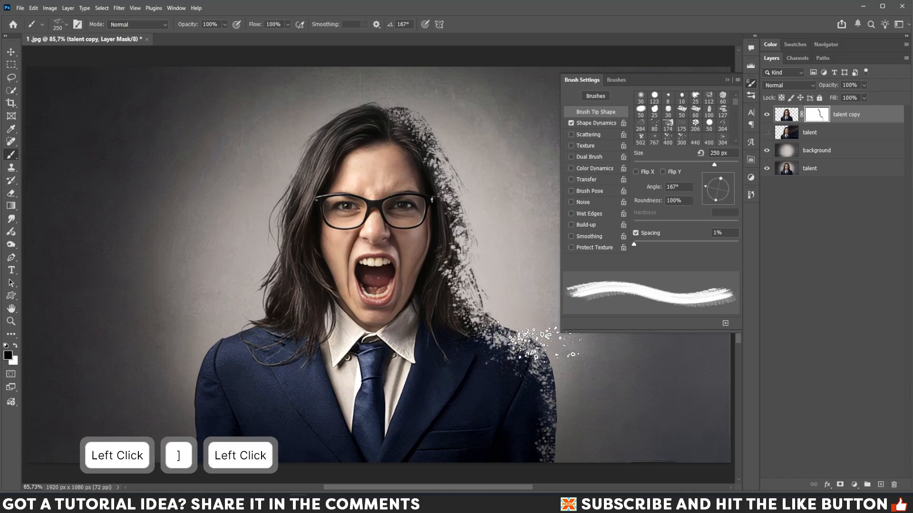
left_click(711, 185)
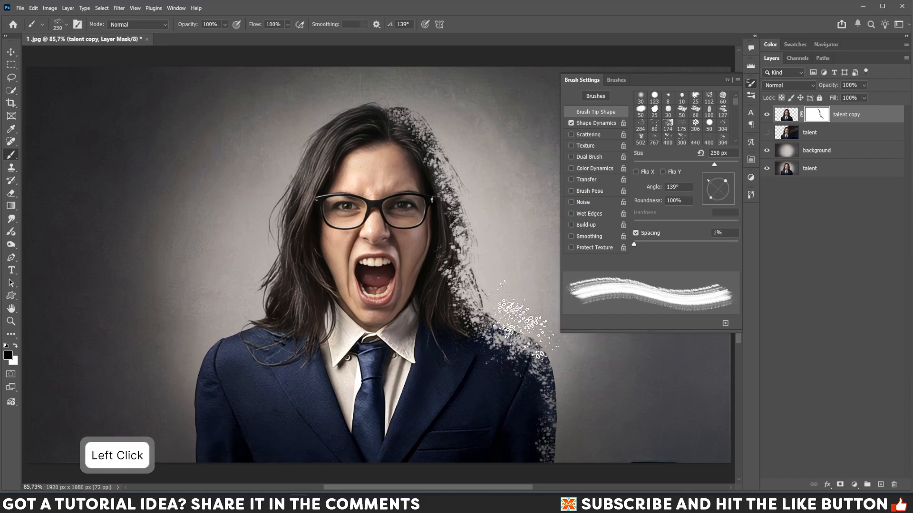
key("bracketleft")
key("bracketleft")
left_click_drag(511, 333, 549, 371)
Step: Erode the sleeve's outer edge on the mask with brush angles of 109° and 80°, reducing the size to 150 px
left_click(716, 186)
left_click_drag(714, 182, 716, 182)
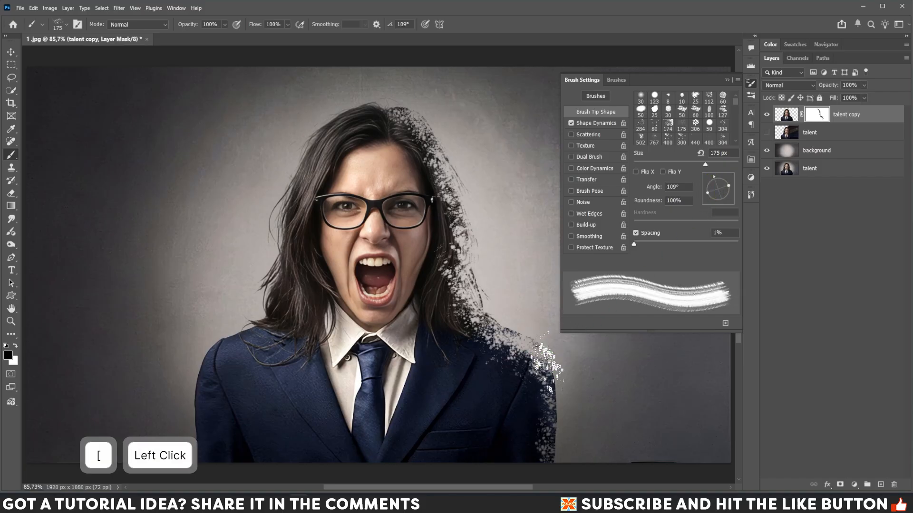
key("bracketleft")
left_click(718, 179)
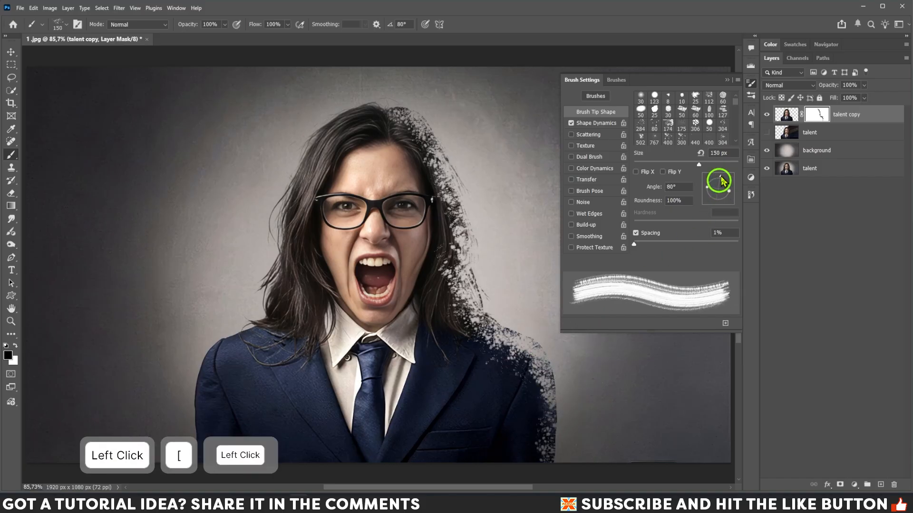
left_click(557, 470)
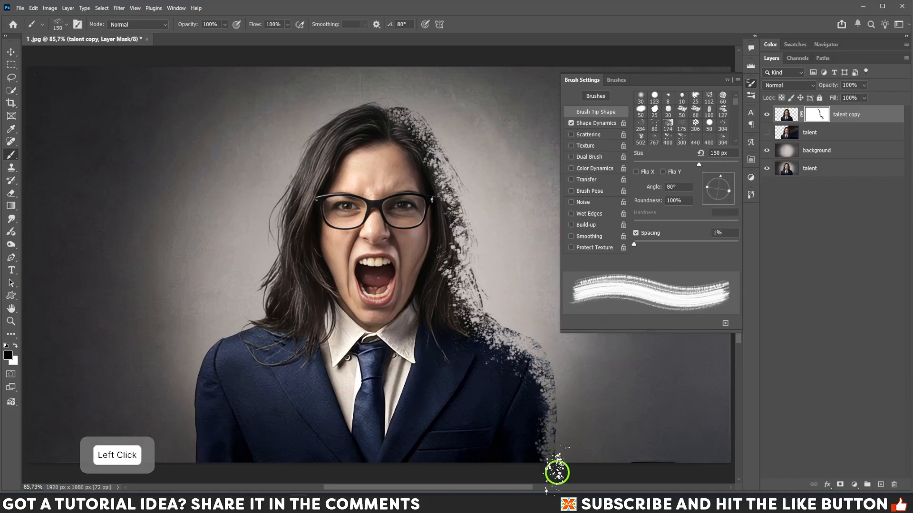
Step: Set the brush angle to -136° and size to 400 px, and stamp the mask over the lower sleeve
left_click_drag(725, 180, 711, 197)
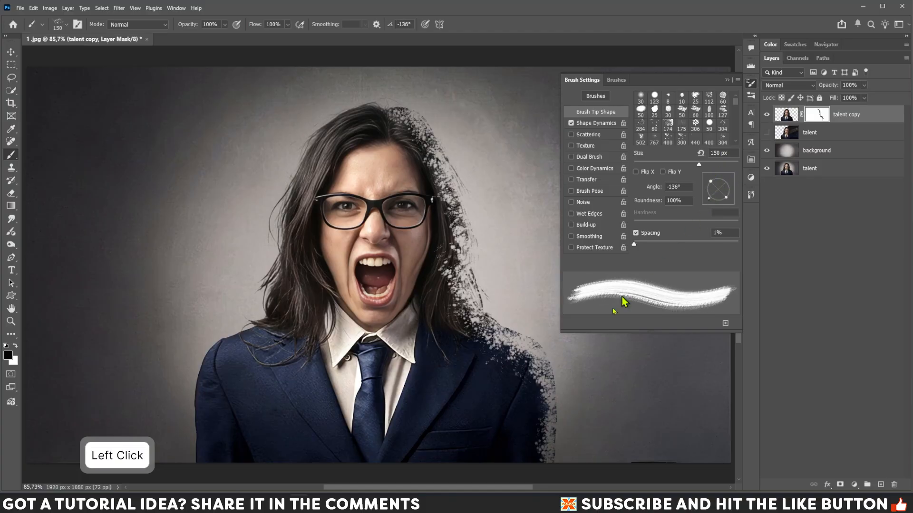
key("bracketright")
key("bracketright")
key("bracketright")
key("bracketright")
key("bracketright")
left_click(537, 425)
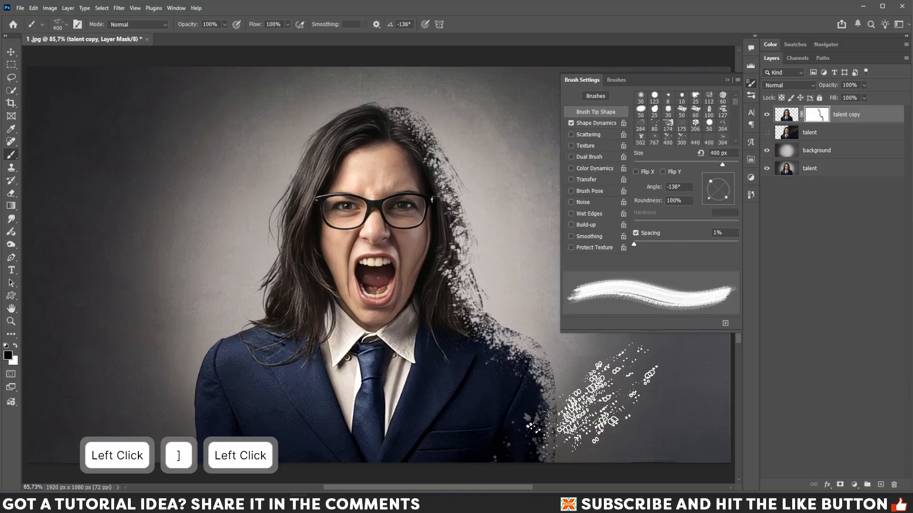
Step: Set the brush angle to -157° and stamp the mask on the upper sleeve and chest, reducing the size to 300 px
left_click_drag(717, 186, 709, 198)
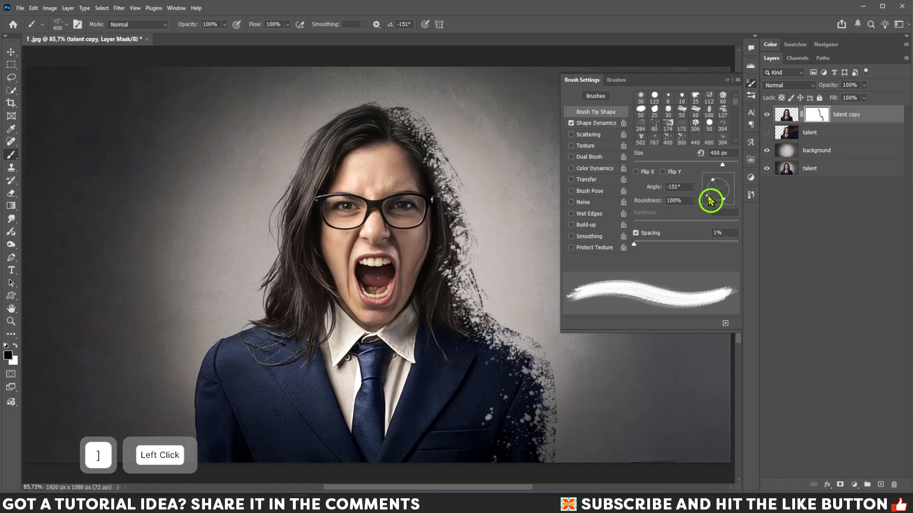
left_click(537, 374)
key("bracketleft")
left_click(553, 386)
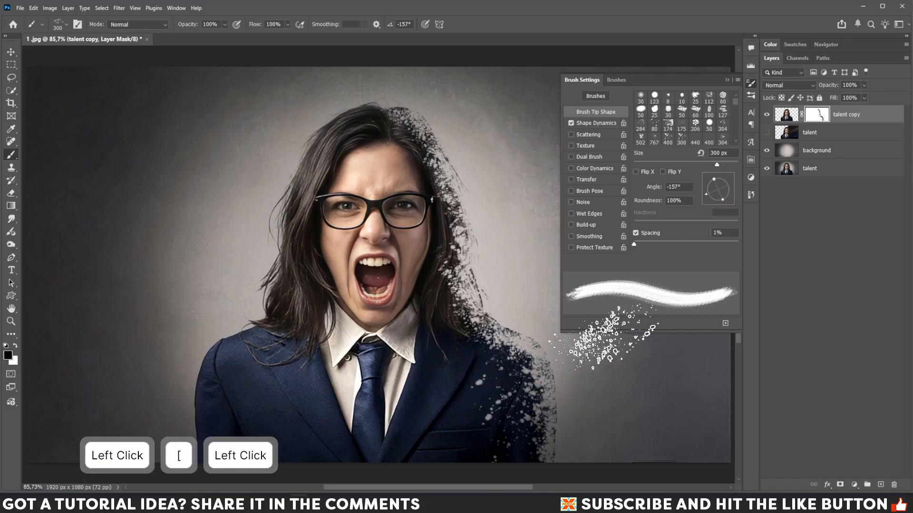
Step: Set the brush angle to -165°, stamp the mask where the hair meets the shoulder, and reduce the brush to 250 px
left_click_drag(703, 196, 705, 189)
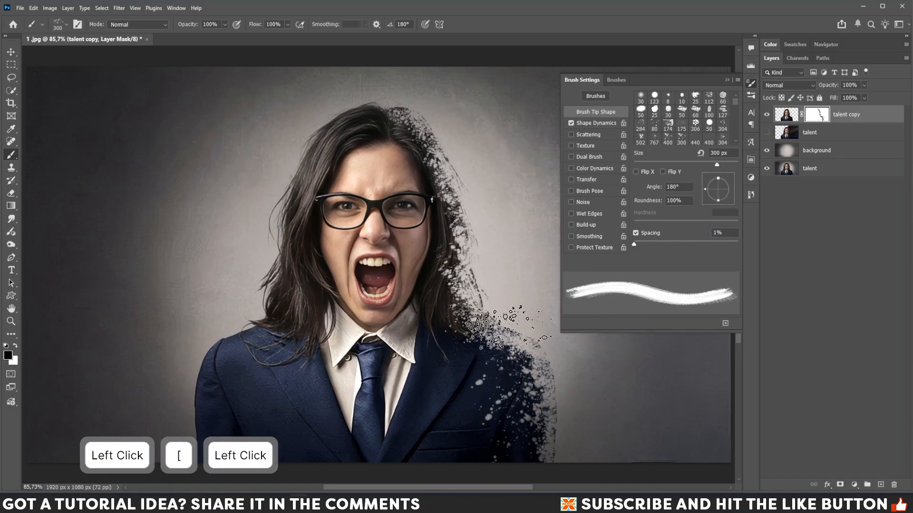
left_click(705, 194)
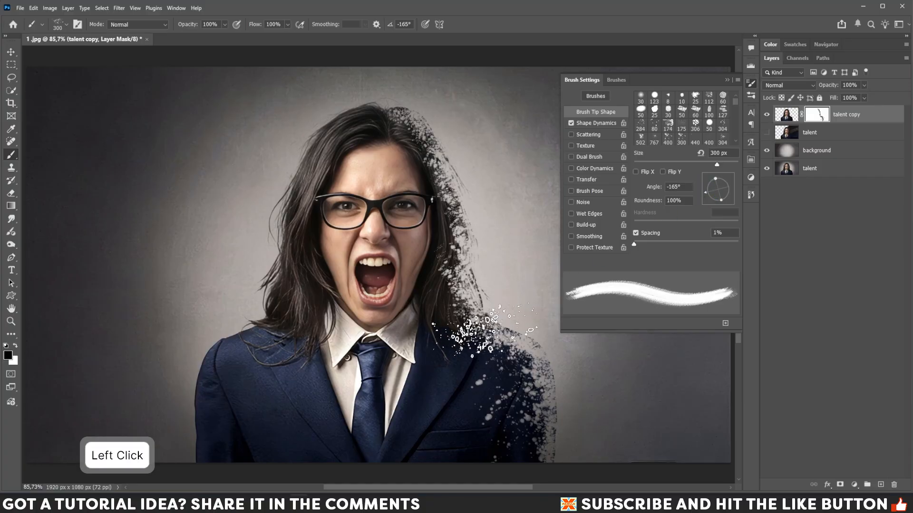
key("bracketright")
left_click(542, 321)
key("bracketleft")
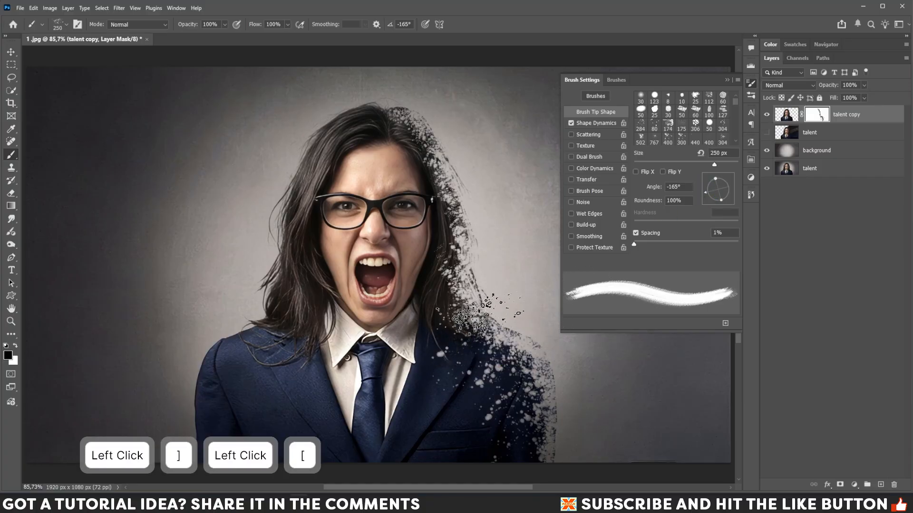
Step: Set the brush angle to -157° and spatter the lower hair on the mask, using brush sizes of 300 px and 250 px
left_click(705, 195)
left_click_drag(708, 199, 718, 220)
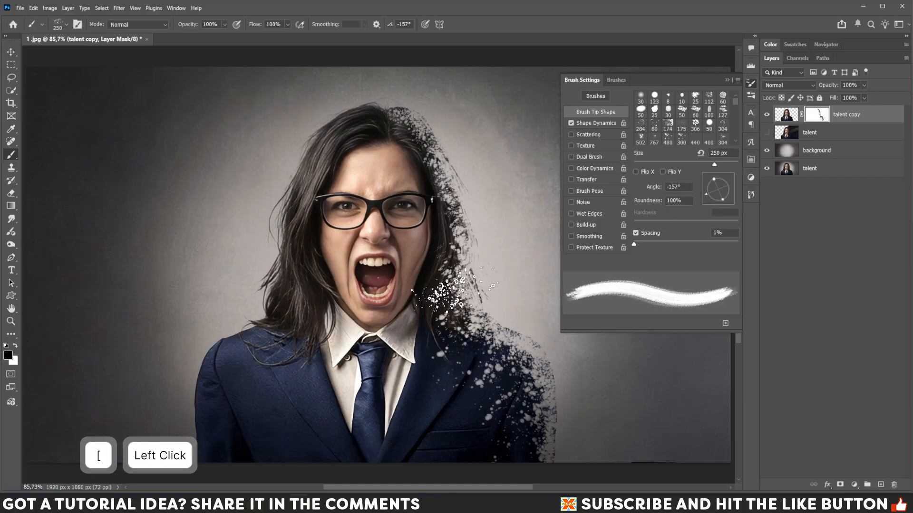
key("bracketright")
key("bracketleft")
key("bracketright")
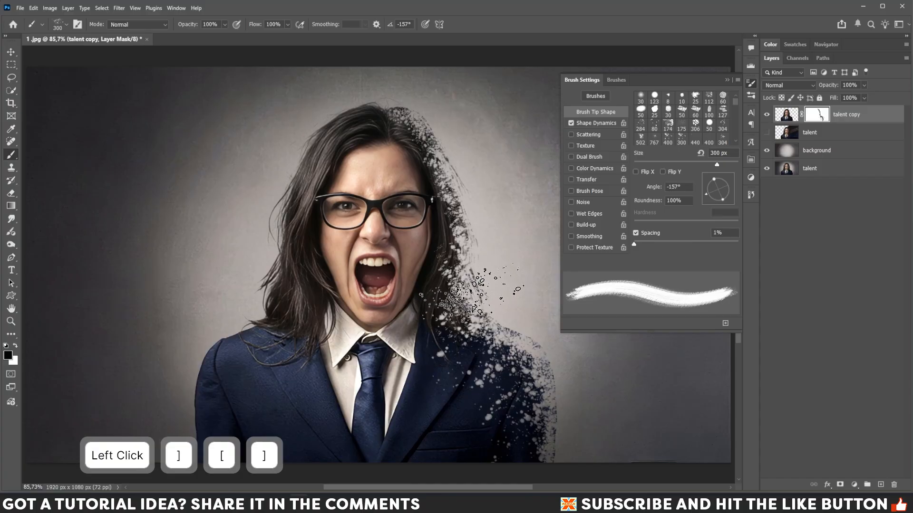
left_click(470, 297)
key("bracketleft")
left_click(473, 245)
Step: Reduce the brush to 200 px, change its angle, and spatter the mask across the jacket's chest and lower sleeve
key("bracketleft")
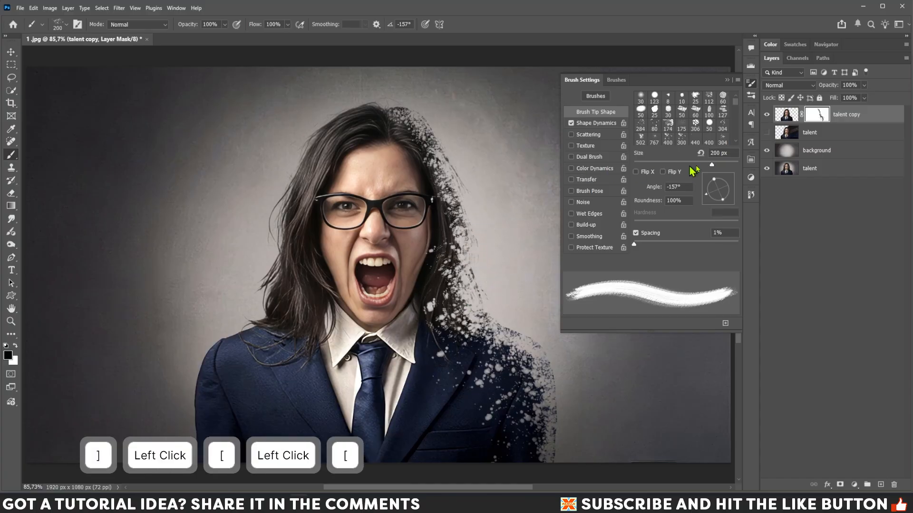
left_click_drag(705, 195, 730, 185)
mouse_move(456, 368)
left_mouse_down()
mouse_move(494, 342)
mouse_move(454, 416)
mouse_move(505, 386)
mouse_move(511, 416)
mouse_move(542, 456)
left_mouse_up()
Step: Set the brush angle to 38° and stamp the mask up the hair from the jaw to the glasses at about 200 px
left_click_drag(731, 192, 728, 181)
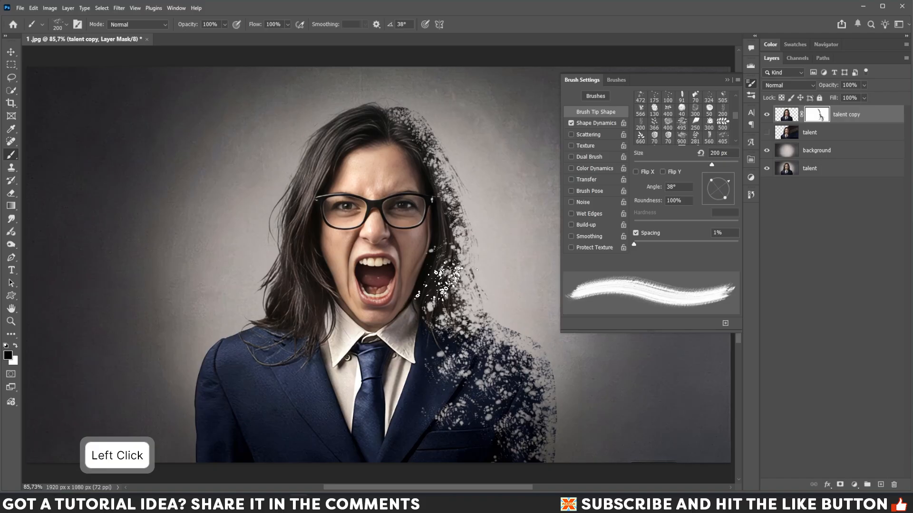
key("bracketright")
left_click(445, 269)
key("bracketright")
left_click(460, 219)
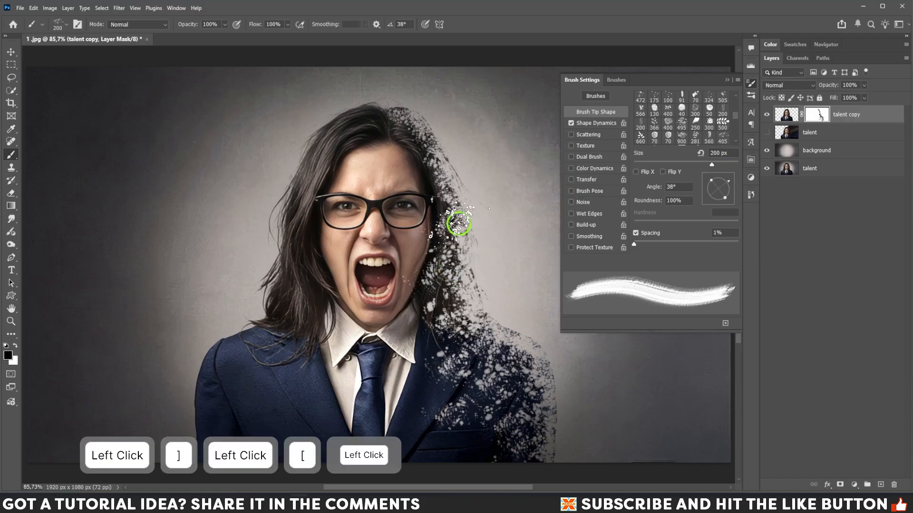
key("bracketleft")
left_click(454, 220)
Step: Set the brush angle to -149° and stamp the mask over the temple hair at 175 px, enlarging the brush to 250 px beside the glasses
left_click_drag(728, 183, 712, 193)
key("bracketleft")
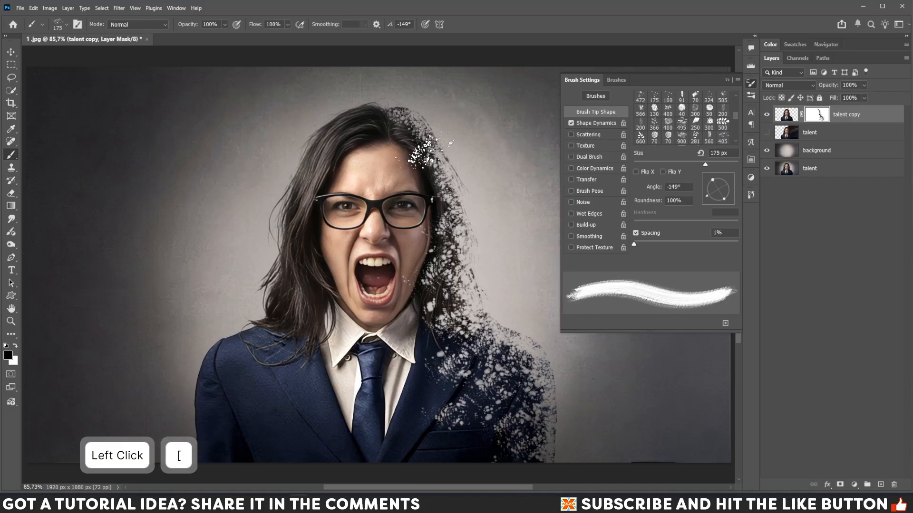
left_click(418, 145)
key("bracketright")
key("bracketright")
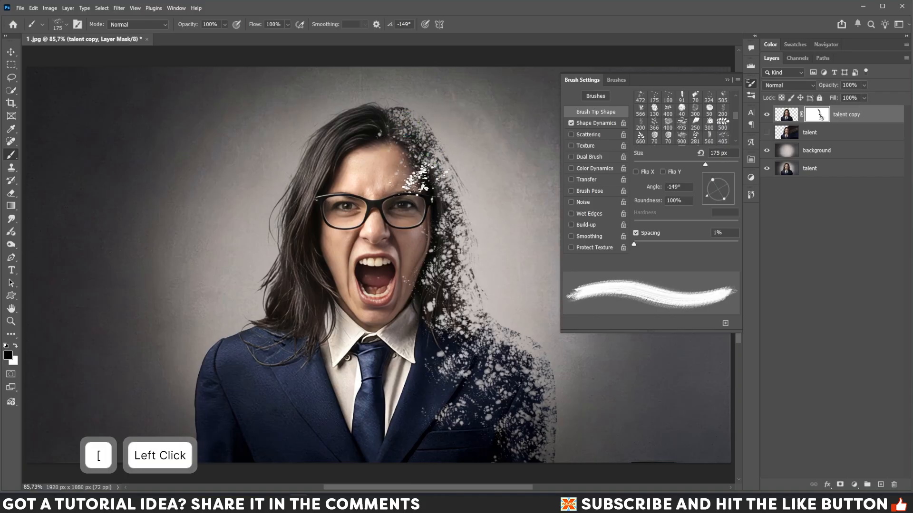
left_click(450, 204)
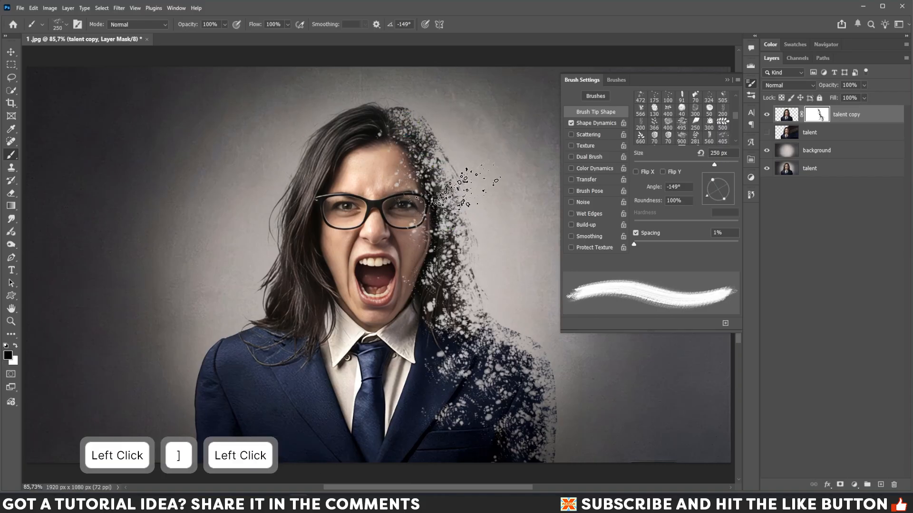
Step: Set the brush angle to 31° and stamp the mask over the hair beside the cheek and mouth
left_click(723, 184)
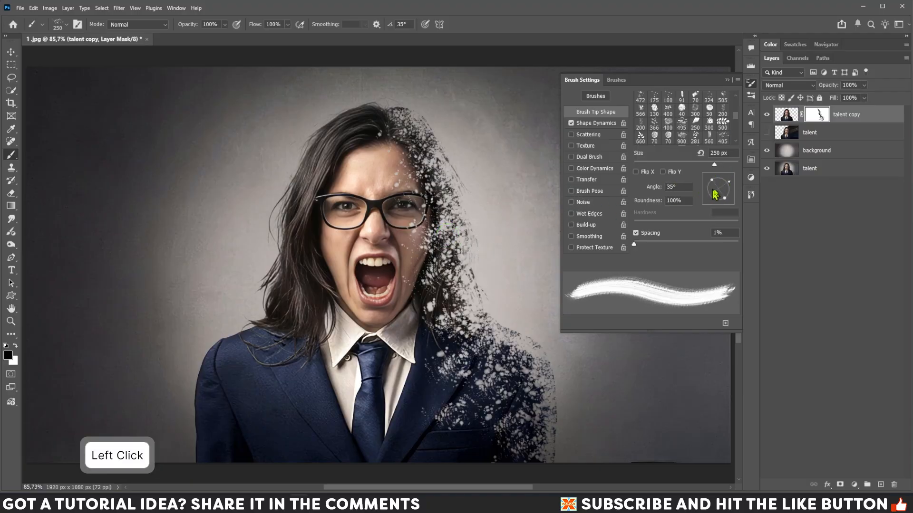
left_click(730, 188)
left_click(442, 276)
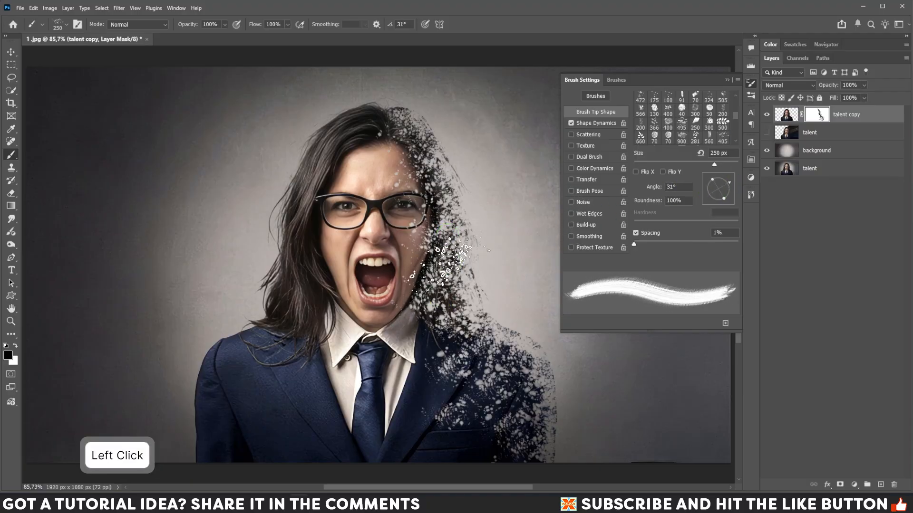
left_click(451, 238)
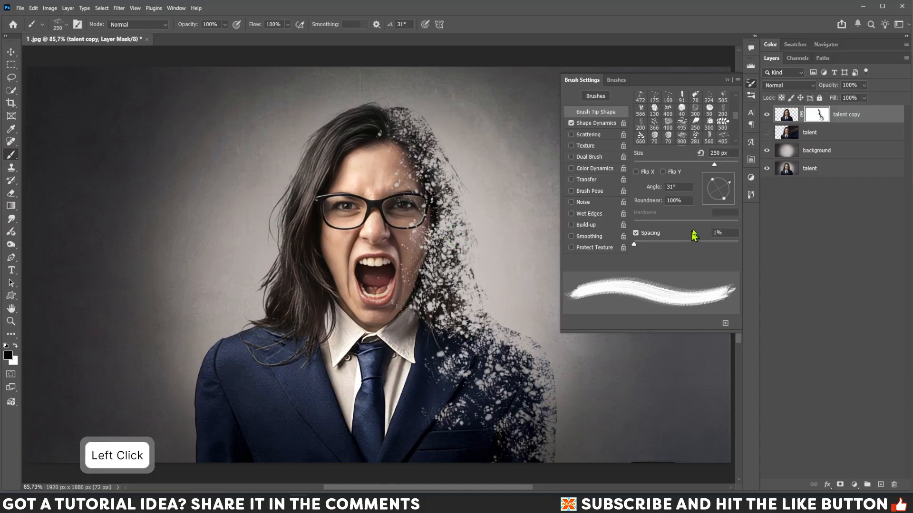
Step: Flatten the brush to 35% roundness, enlarge it to 500 px, and stamp the mask across the jacket's shoulder and chest
left_click_drag(716, 184, 716, 188)
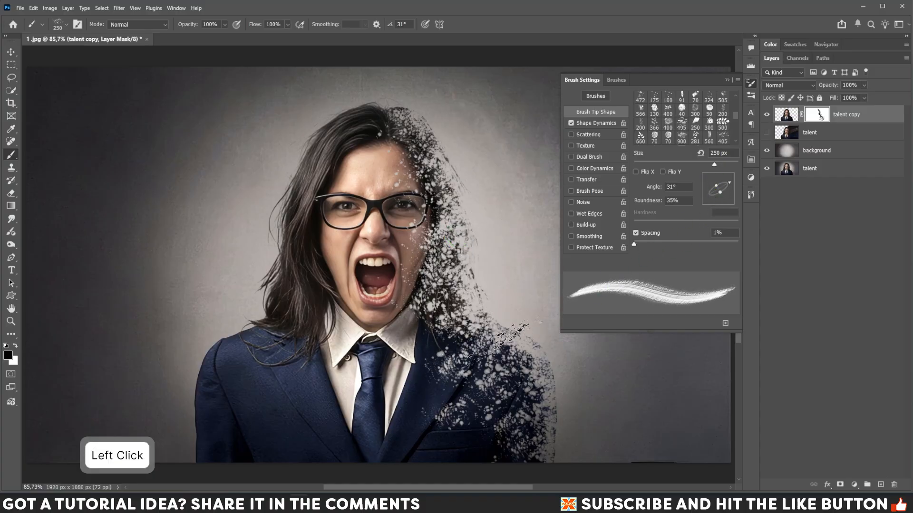
key("bracketright")
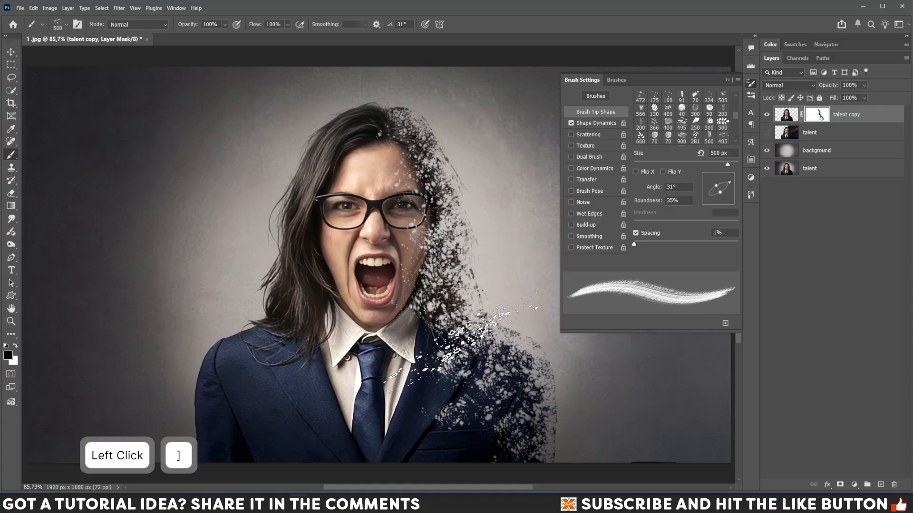
left_click(463, 349)
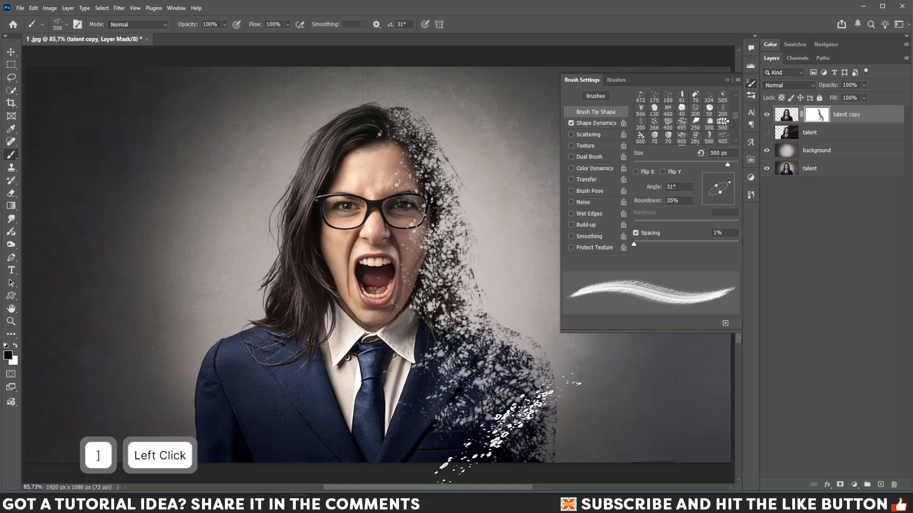
Step: Set the brush angle to 180° and stamp horizontal streaks on the mask along the jacket's bottom edge
left_click_drag(729, 182, 709, 194)
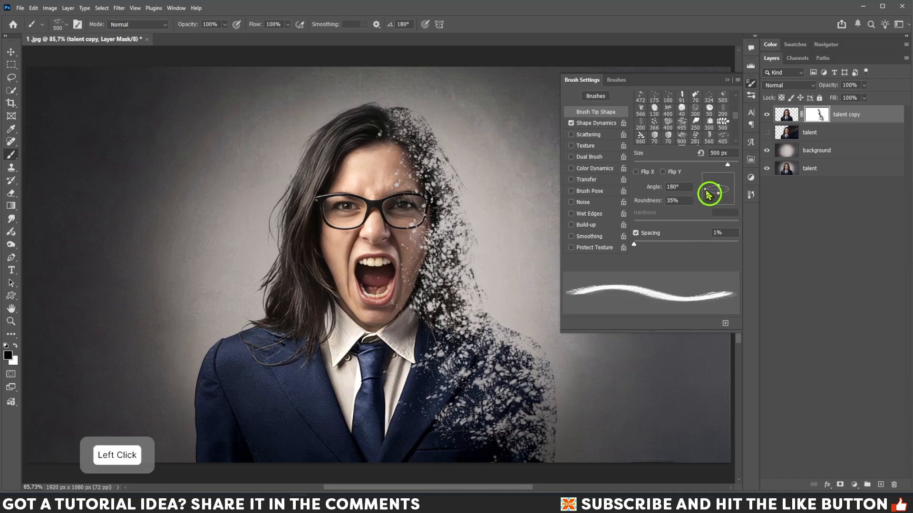
left_click(535, 452)
left_click(495, 453)
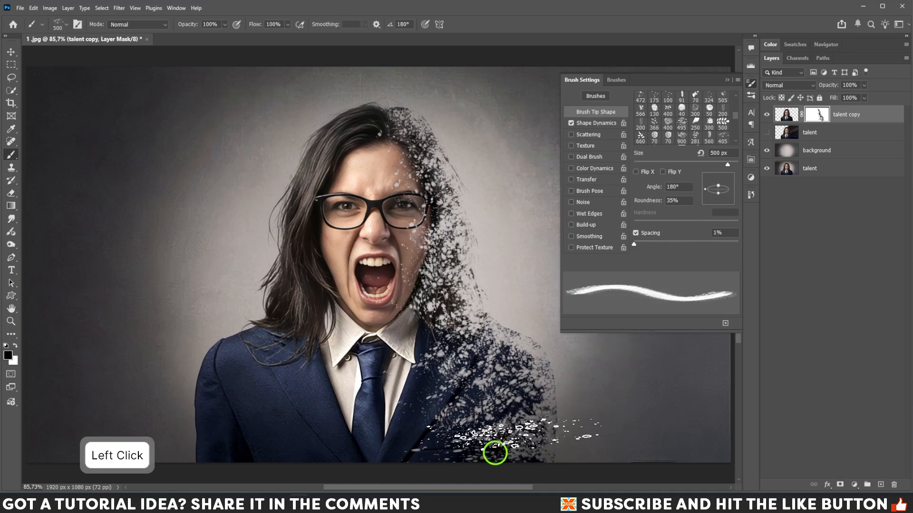
Step: Set the brush angle to 25° and spatter the mask over the collar and lapel, reducing the size to 250 px for the lower jacket
left_click_drag(709, 196, 737, 184)
left_click(483, 309)
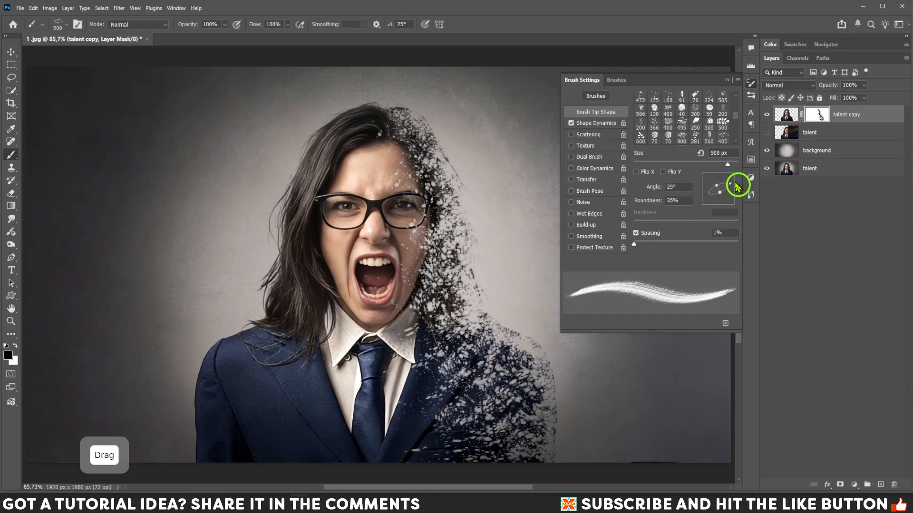
left_click(461, 340)
key("[")
key("[")
key("[")
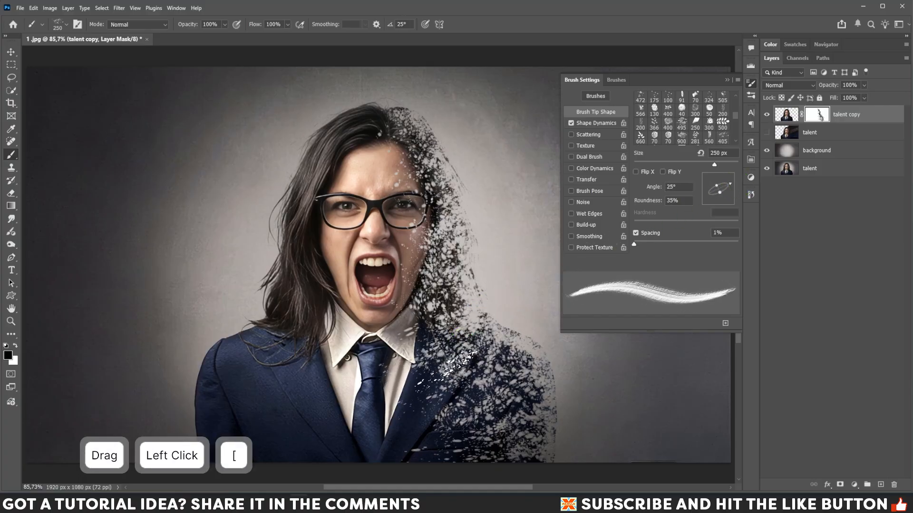
left_click(424, 421)
left_click(570, 330)
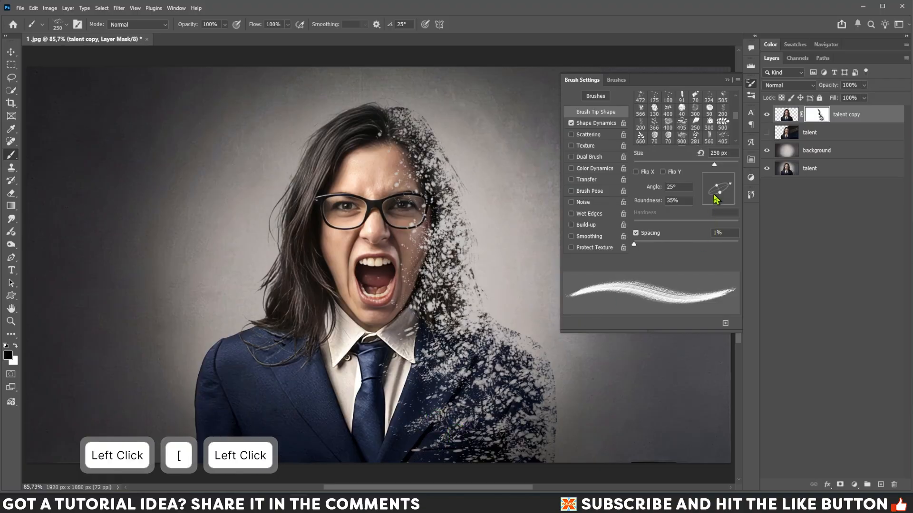
Step: Set the brush angle to -162° and stamp the mask beside the mouth at 200 px, then enlarge the brush to 250 px
mouse_move(716, 199)
left_mouse_down()
mouse_move(729, 188)
mouse_move(732, 195)
left_mouse_up()
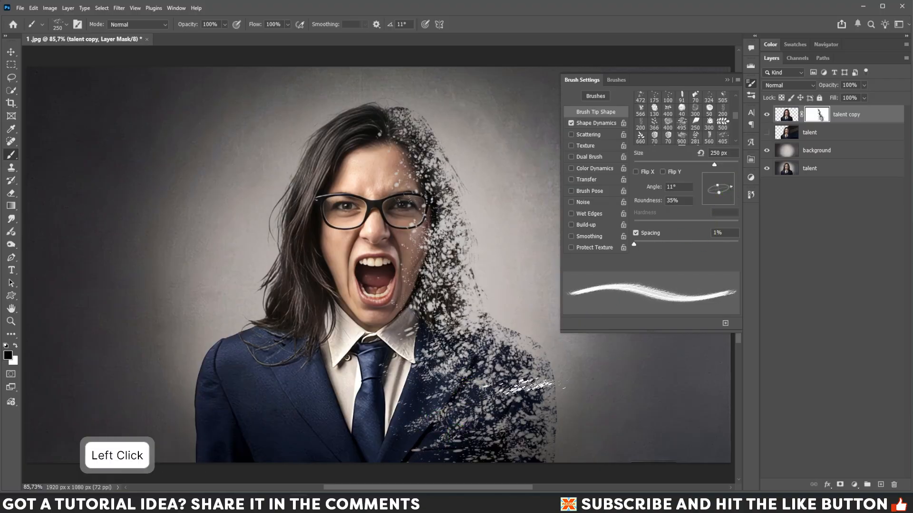
left_click_drag(731, 190, 705, 192)
key("bracketleft")
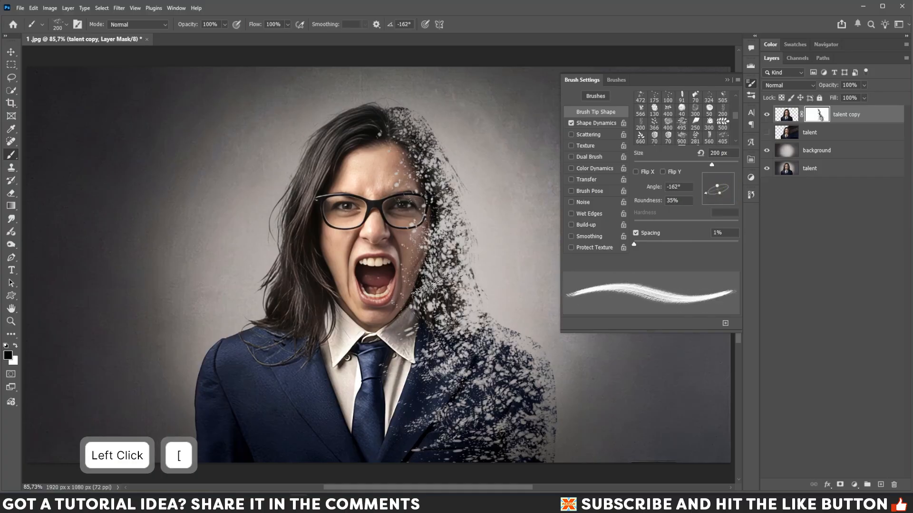
left_click(430, 292)
key("bracketright")
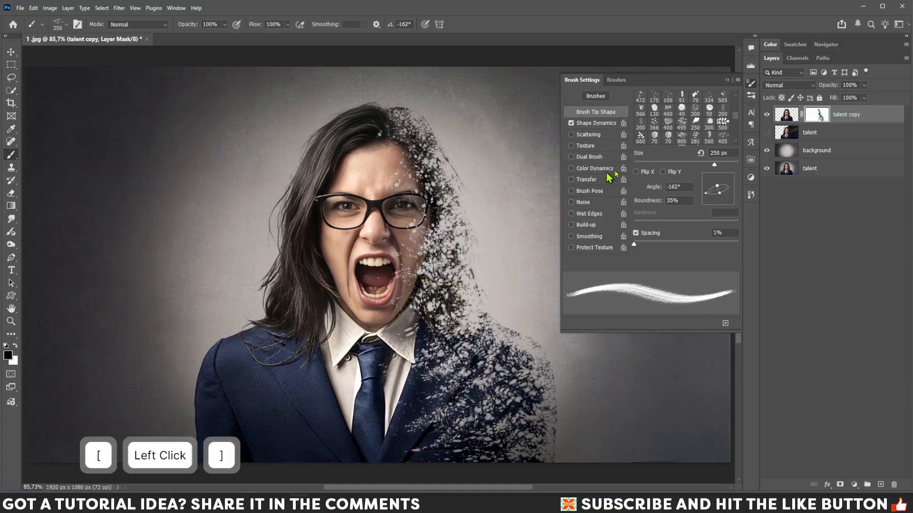
Step: Set the brush to 28° angle, 51% roundness and 200 px, and stamp the mask over the forehead and temple hair
mouse_move(713, 197)
left_mouse_down()
mouse_move(717, 184)
mouse_move(726, 190)
left_mouse_up()
key("bracketleft")
left_click(417, 153)
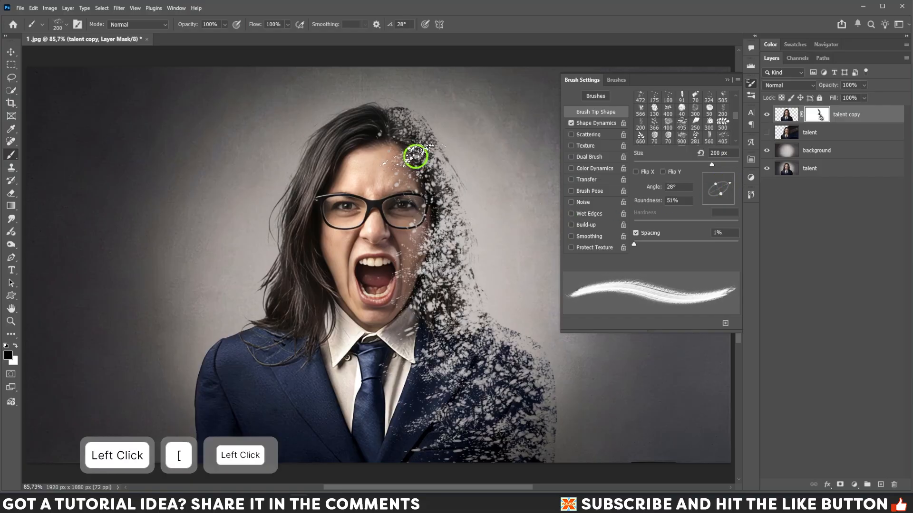
key("bracketright")
left_click(418, 157)
key("bracketleft")
left_click(430, 183)
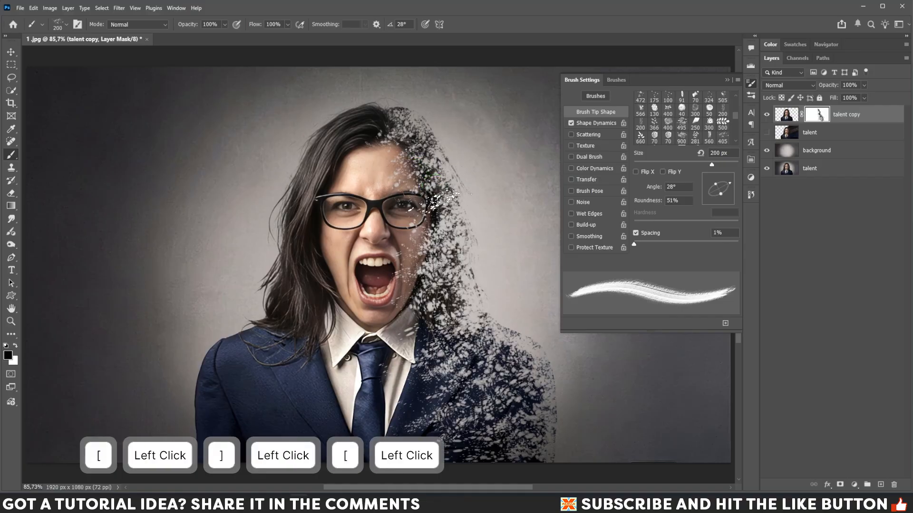
Step: Continue stamping the mask down the hair beside the glasses, briefly enlarging the brush before returning it to 200 px
key("bracketright")
left_click(464, 202)
key("bracketleft")
left_click(450, 233)
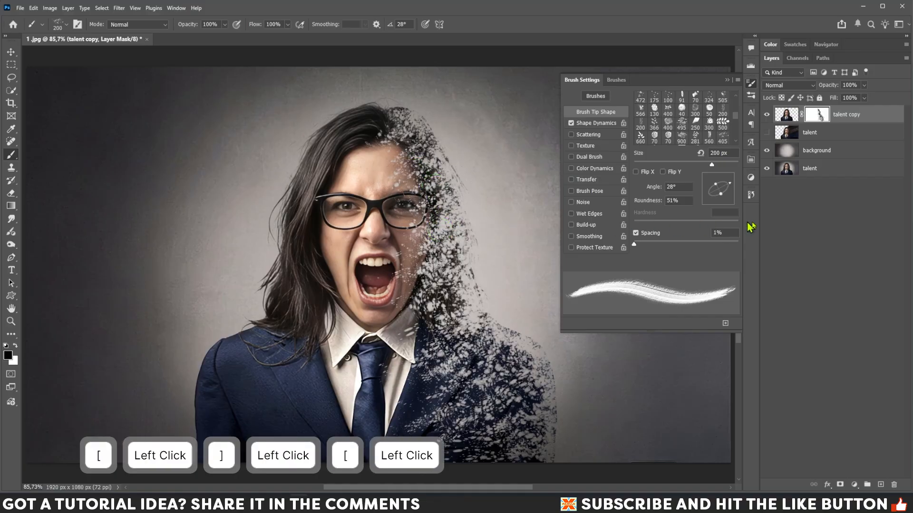
Step: Set the brush to -155° angle and 67% roundness, and stamp the mask over the hair beside the cheek, enlarging the brush to 250 px
mouse_move(717, 187)
left_mouse_down()
mouse_move(732, 187)
mouse_move(714, 197)
left_mouse_up()
left_click(480, 254)
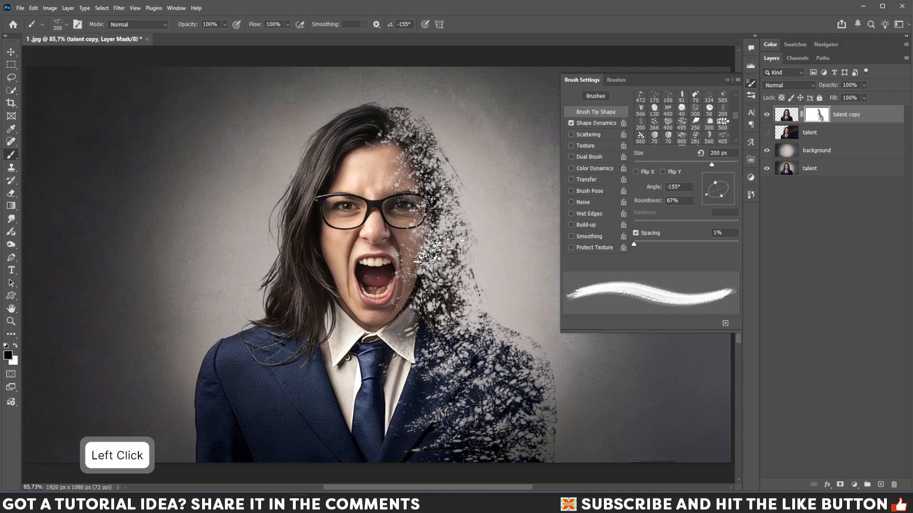
key("bracketright")
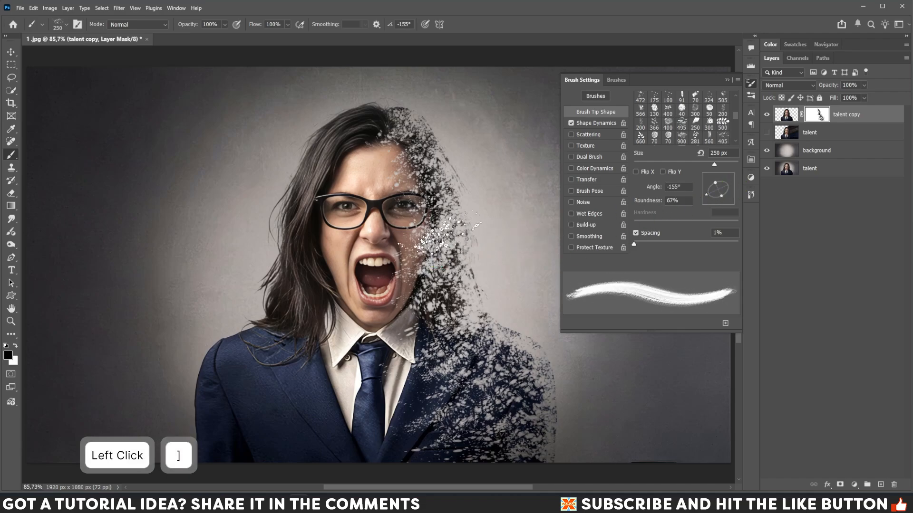
left_click(449, 236)
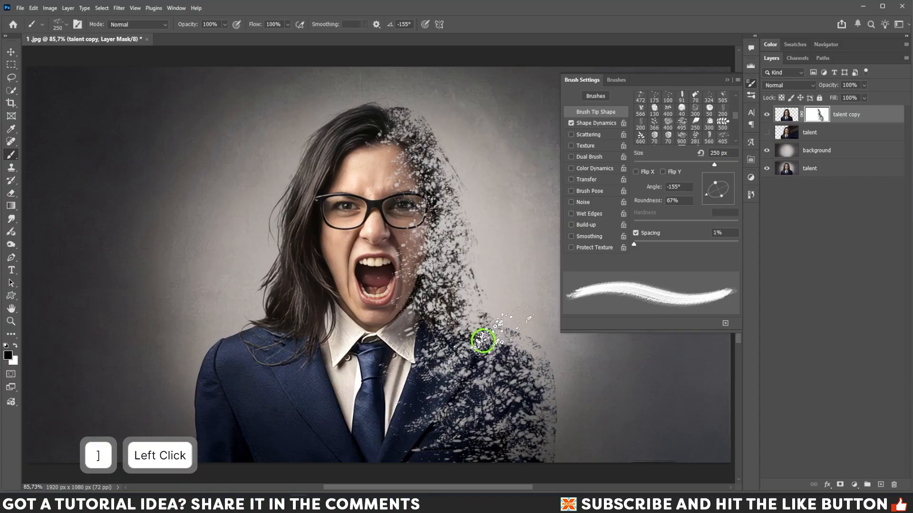
Step: Stamp the talent copy mask over the hair at the crown, and collapse the brush settings
left_click(430, 111)
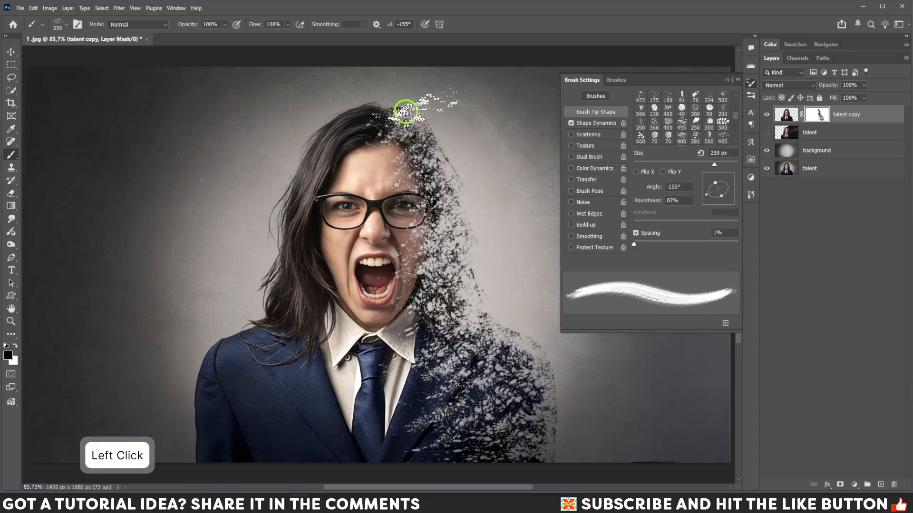
left_click(726, 81)
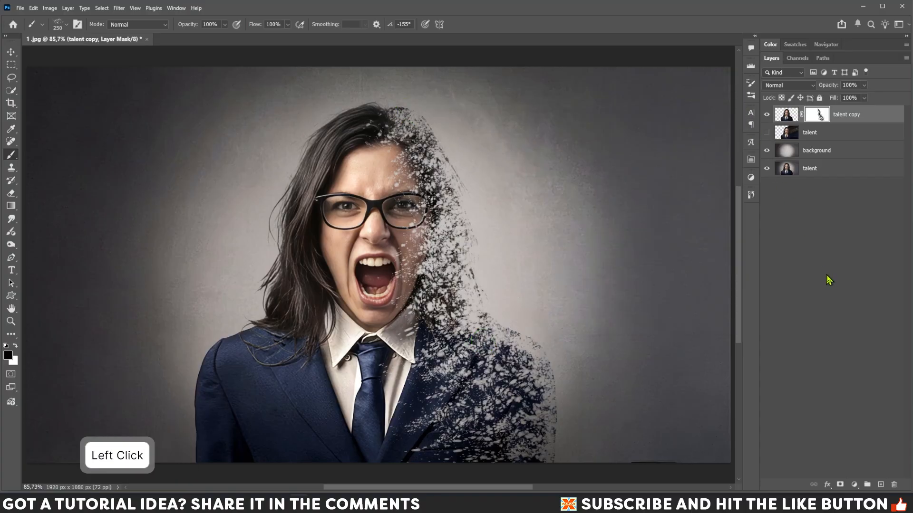
Step: Show the hidden smeared talent layer, add a layer mask to it and fill the mask with black
left_click(791, 140)
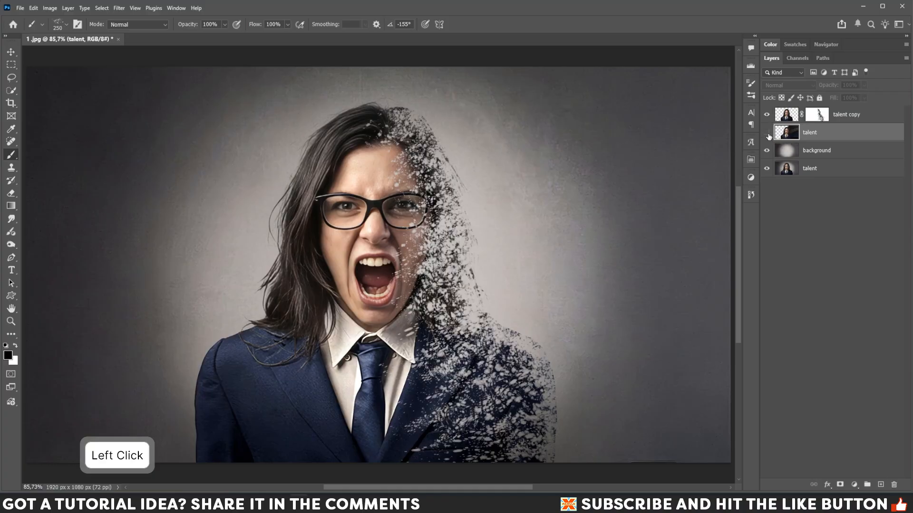
left_click(768, 135)
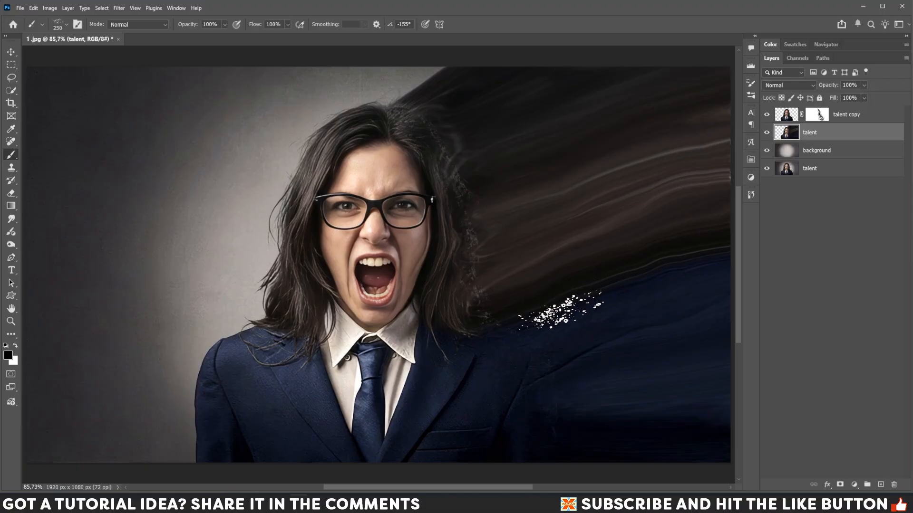
left_click(840, 485)
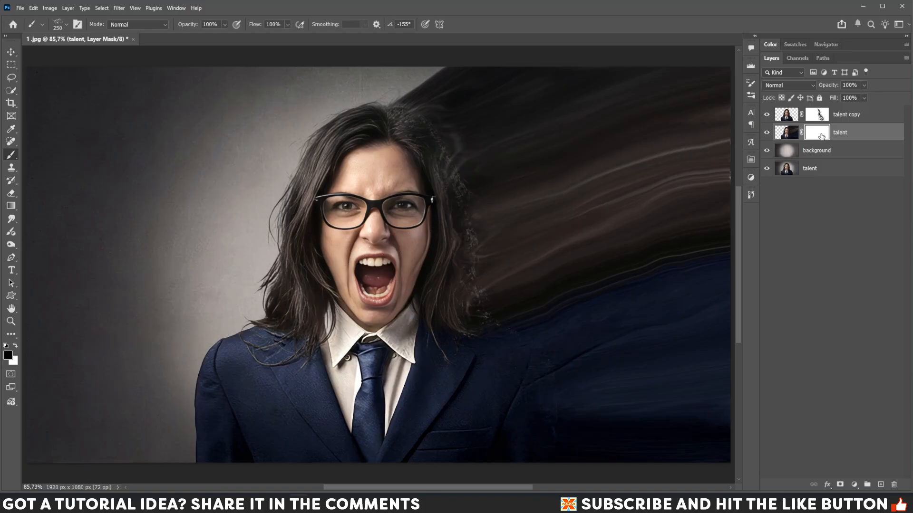
key("alt+Delete")
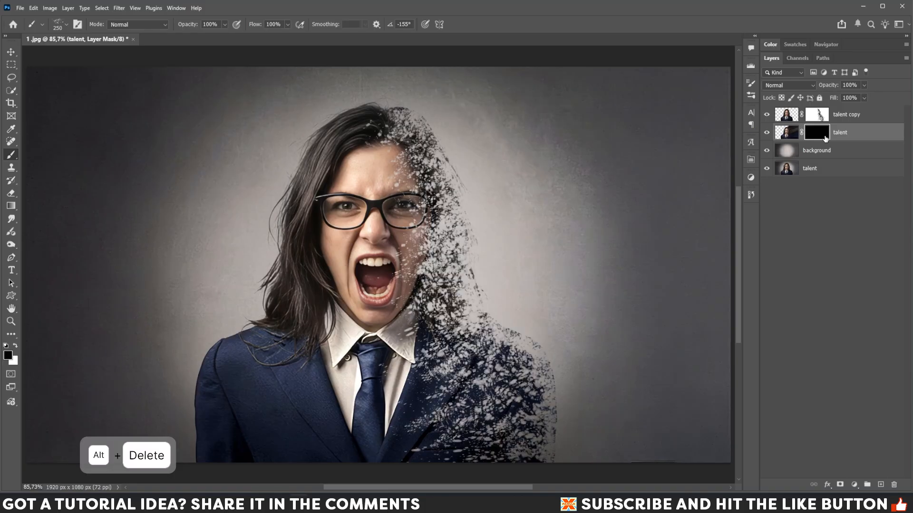
Step: Switch to white and stamp enlarged spatter on the smeared layer's mask between the hair and shoulder, bringing the brush up to 600 px
left_click(15, 348)
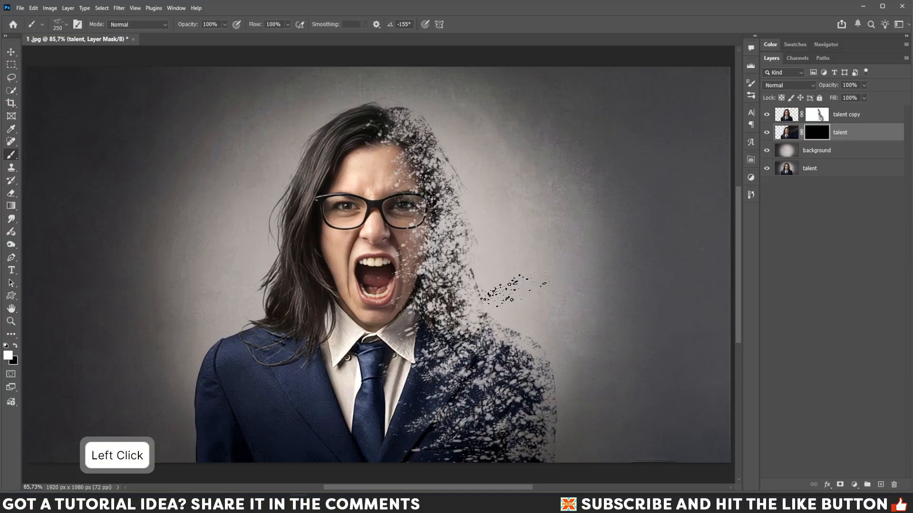
key("bracketright")
key("bracketright")
key("bracketright")
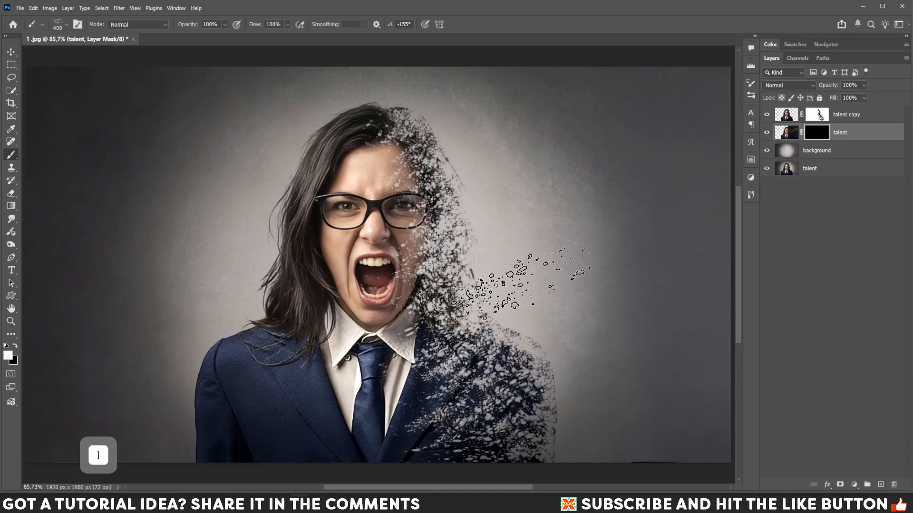
key("bracketright")
left_click(499, 300)
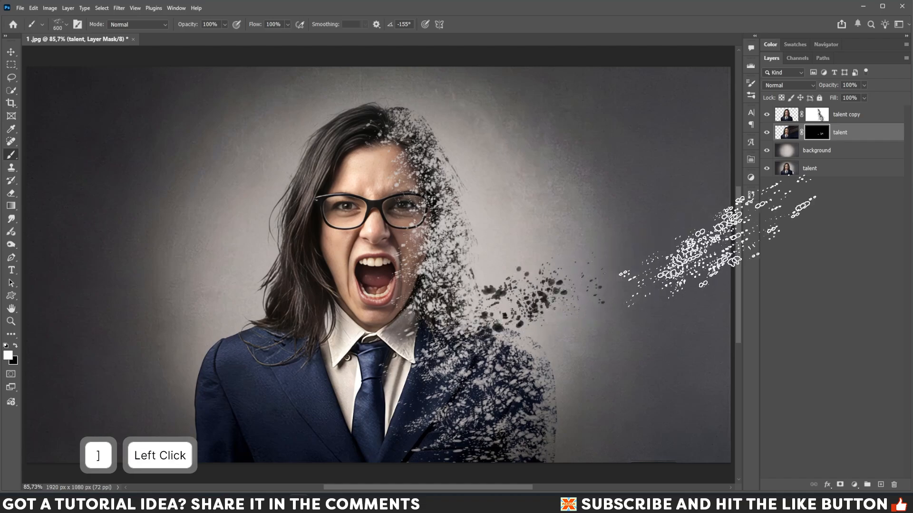
Step: Set the brush to -175° angle and 90% roundness, and stamp white on the mask beyond the jacket's dispersing shoulder
left_click(751, 85)
mouse_move(712, 185)
left_mouse_down()
mouse_move(721, 190)
mouse_move(718, 182)
left_mouse_up()
left_click(715, 184)
left_click(570, 371)
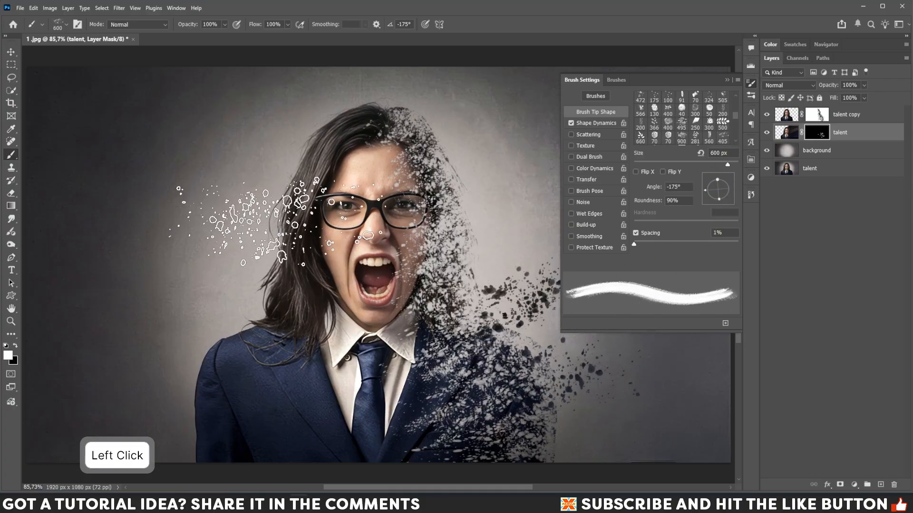
Step: Set the brush angle to 33° and size to 300 px, and stamp white on the mask just above the dispersing hair
left_click_drag(398, 278, 314, 266)
left_click_drag(448, 378, 403, 378)
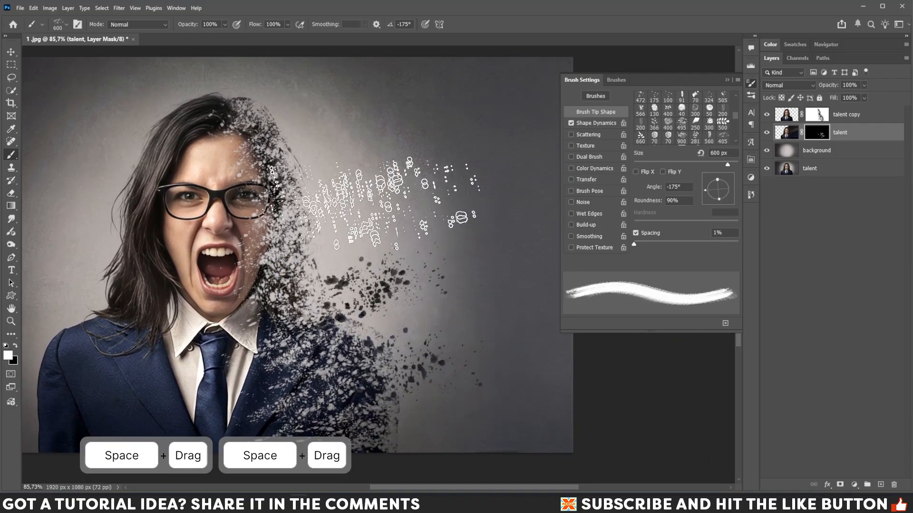
left_click_drag(707, 195, 731, 188)
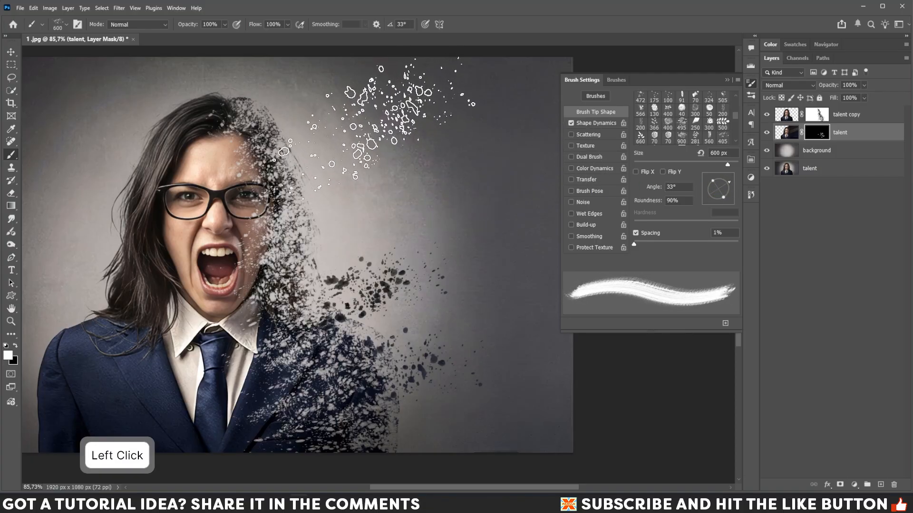
key("[")
key("[")
key("[")
left_click(310, 110)
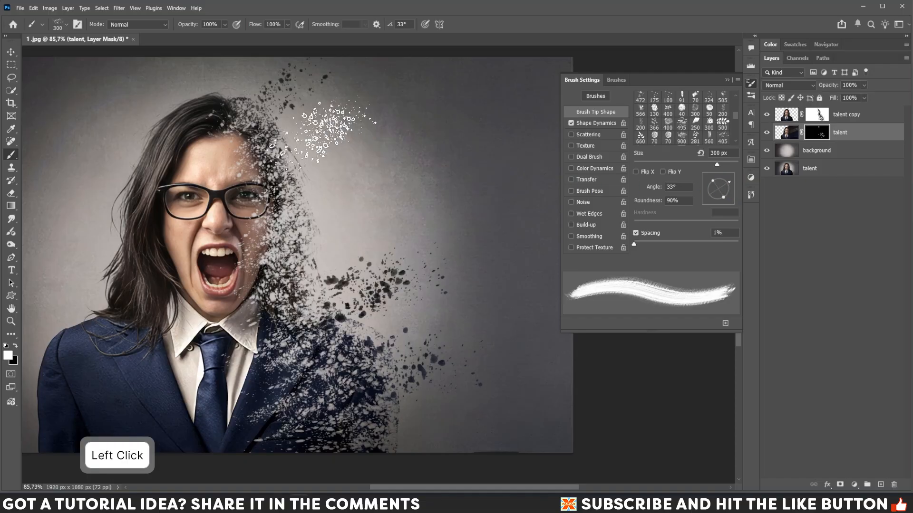
Step: Rotate the 300 px brush to -142° and stamp more particles on the mask above the crown
left_click(726, 185)
left_click_drag(726, 184, 706, 192)
left_click(707, 199)
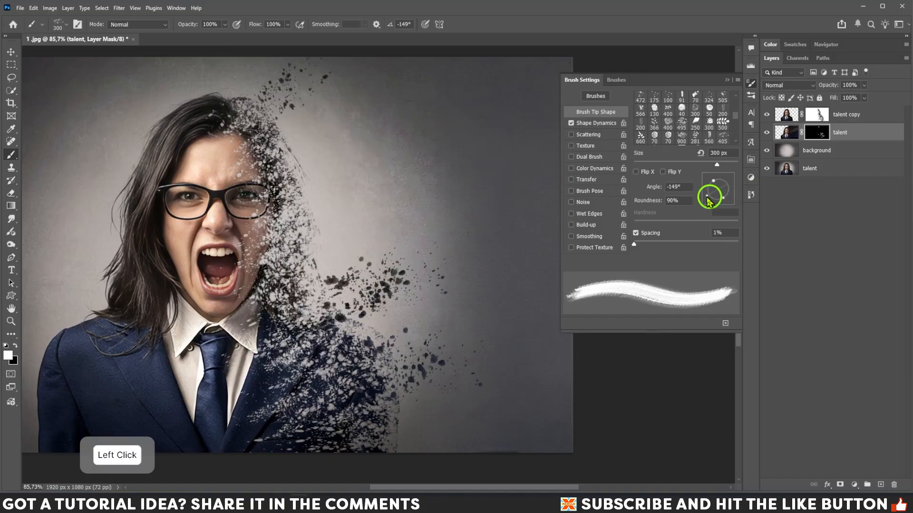
left_click(277, 78)
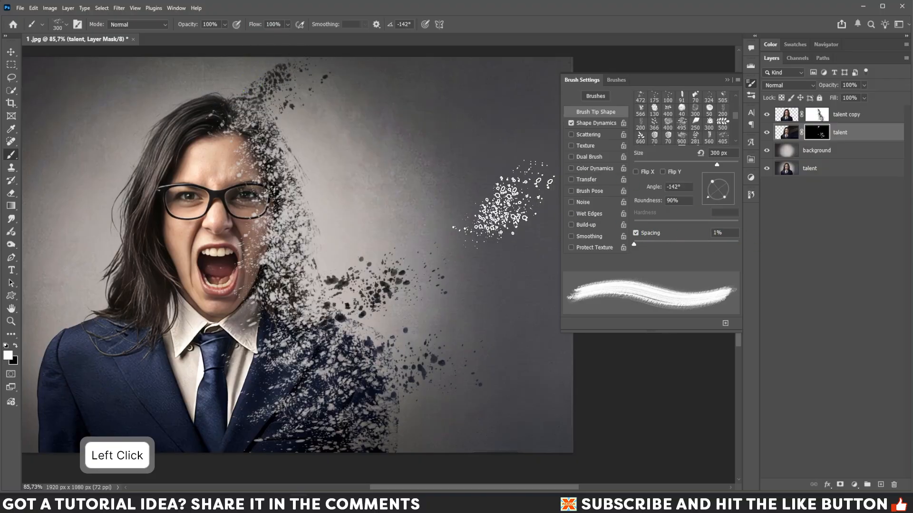
Step: Set the brush angle to 180°, stamp the mask beside the glasses at 600 px, and add particles beside the upper hair at 400 px
left_click_drag(718, 194, 708, 193)
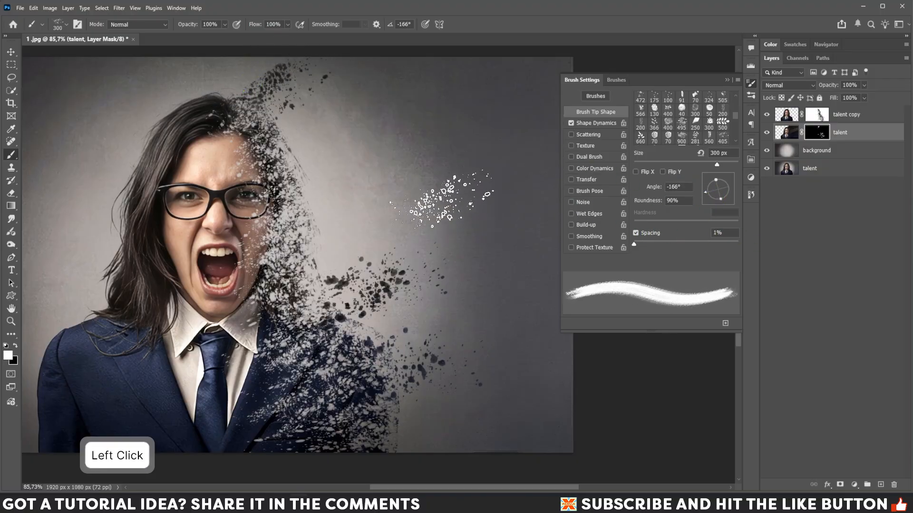
key("bracketright")
key("bracketright")
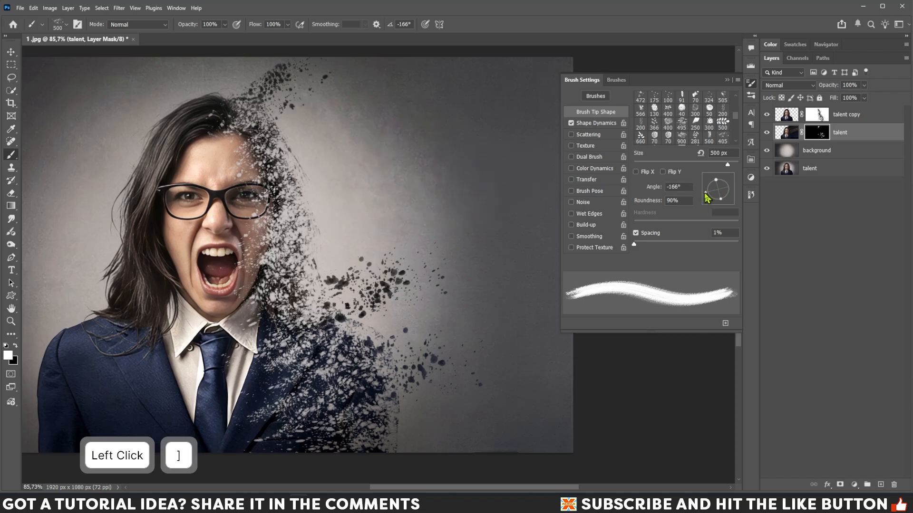
left_click(706, 194)
key("bracketright")
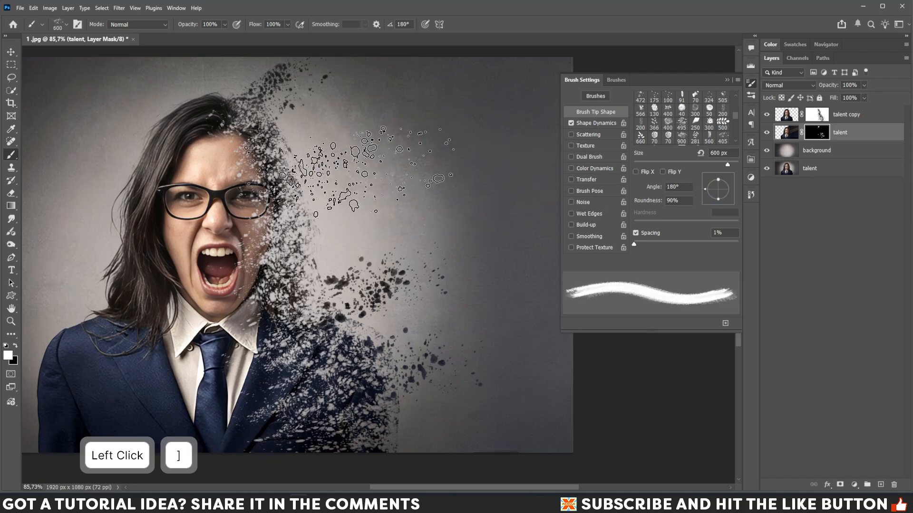
left_click(343, 176)
key("bracketleft")
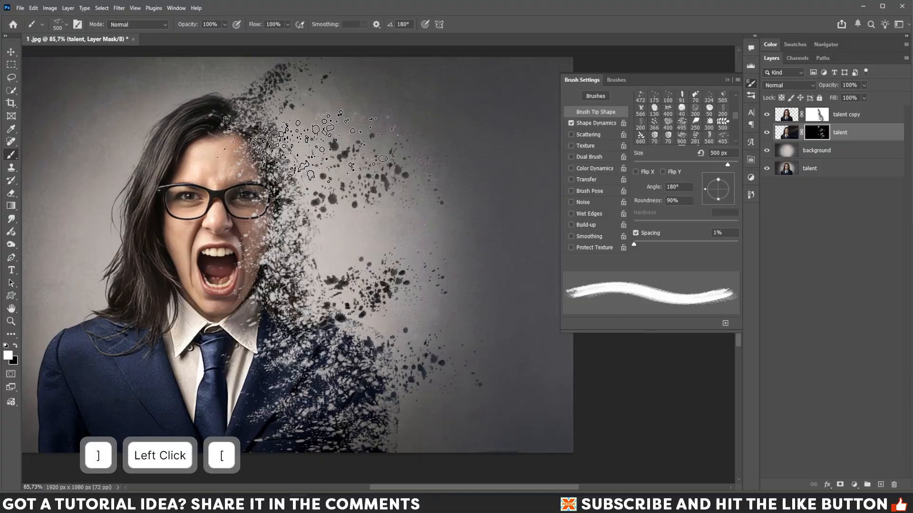
key("bracketleft")
left_click(331, 150)
Step: Set the brush angle to -153° and size to 700 px, and stamp white on the mask over the dispersing shoulder
left_click(707, 193)
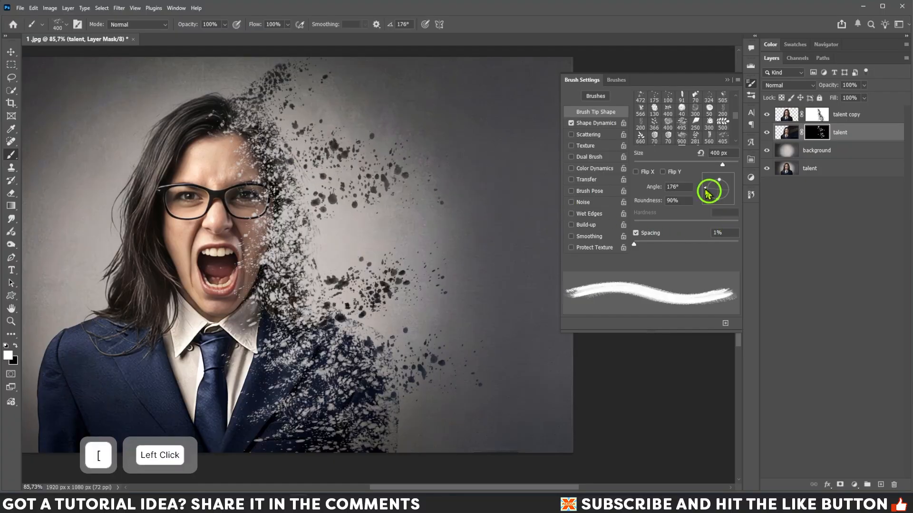
key("bracketright")
key("bracketright")
key("bracketright")
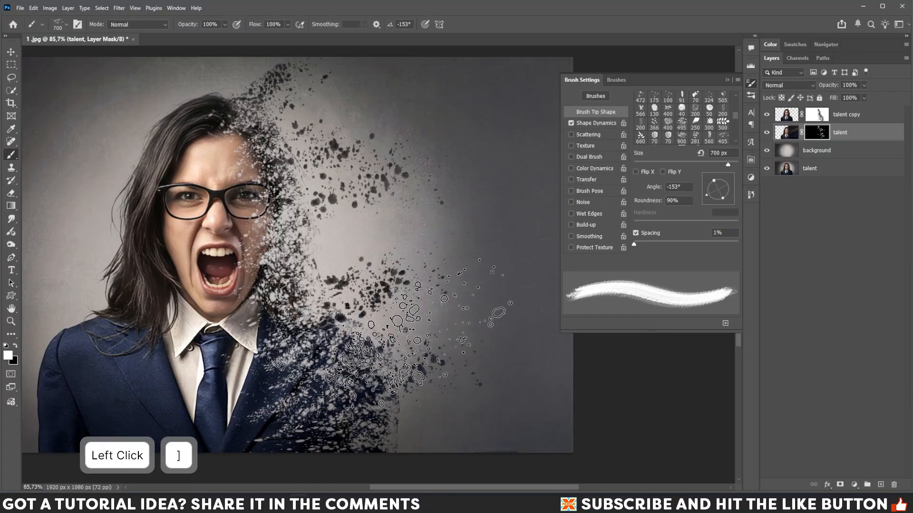
left_click(385, 338)
Step: Set the brush angle to 8° and stamp the mask beside the glasses and mouth, reducing the brush to 400 px
mouse_move(708, 200)
left_mouse_down()
mouse_move(713, 183)
mouse_move(738, 184)
left_mouse_up()
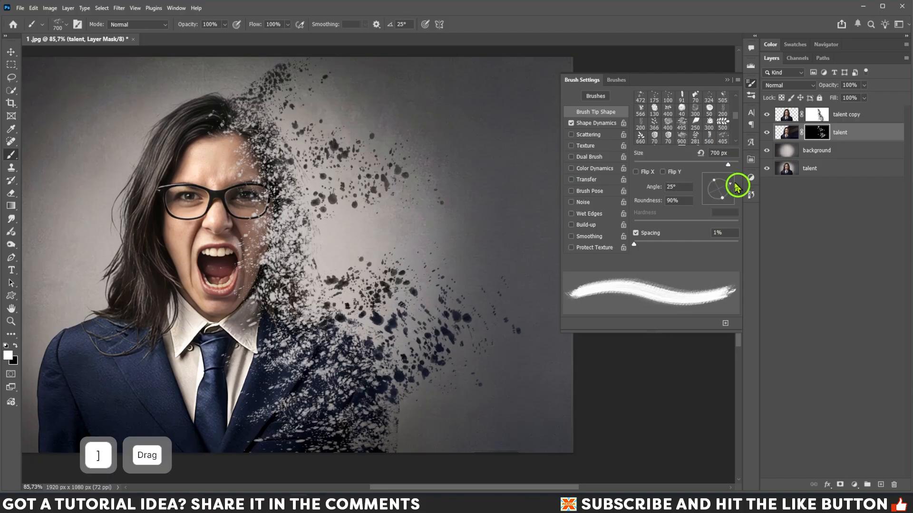
left_click(730, 187)
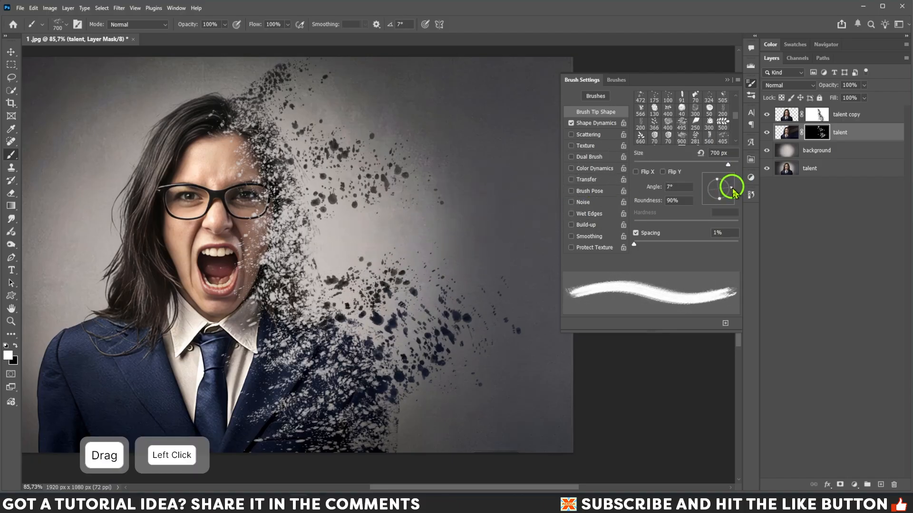
key("bracketleft")
key("bracketleft")
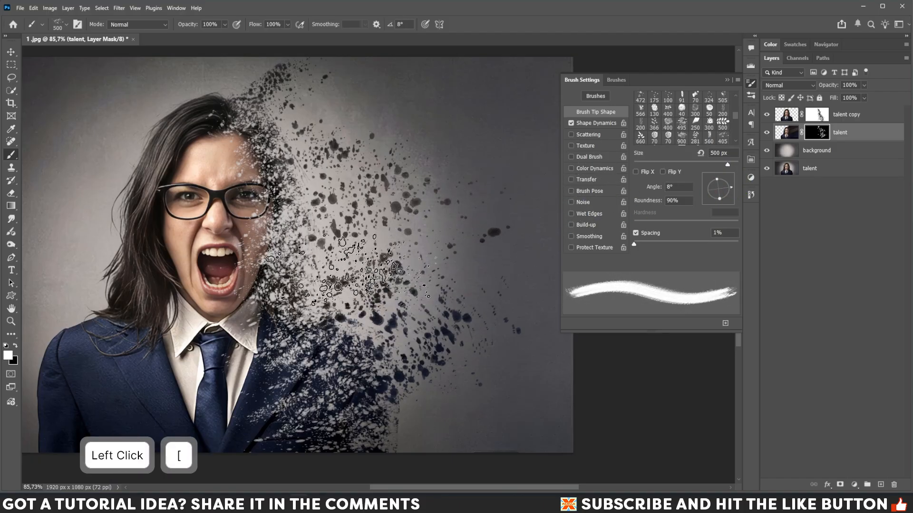
key("bracketleft")
left_click(336, 275)
Step: Stamp the mask around the lower jacket with a 500 px brush at -4° and -11°, and shrink the brush to 400 px
left_click(730, 189)
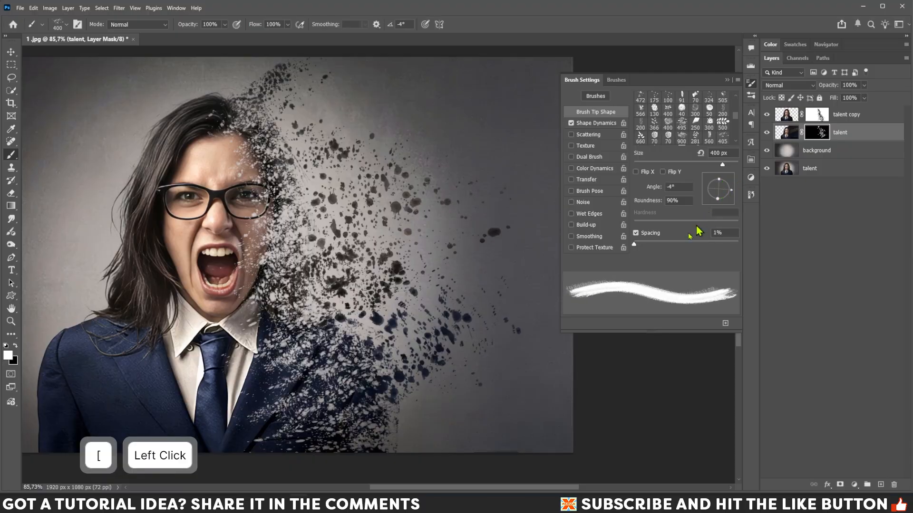
key("bracketright")
left_click(418, 427)
key("bracketleft")
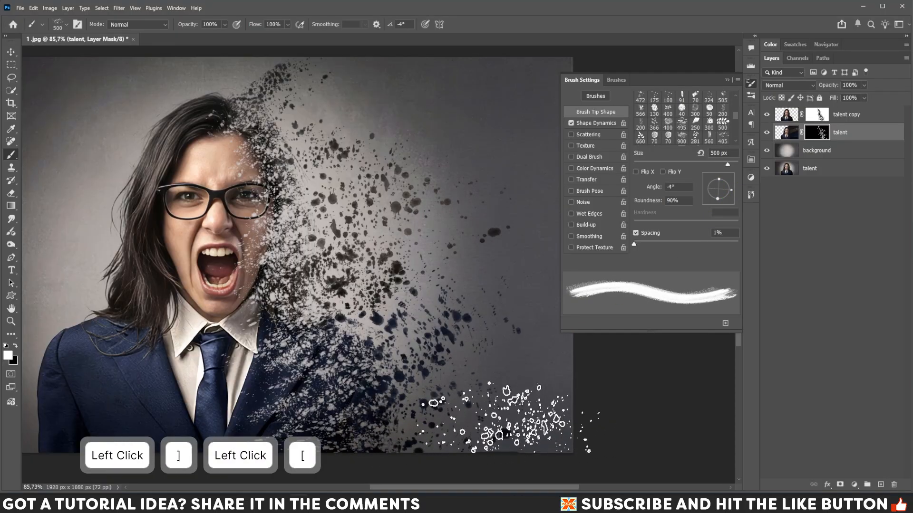
left_click(729, 192)
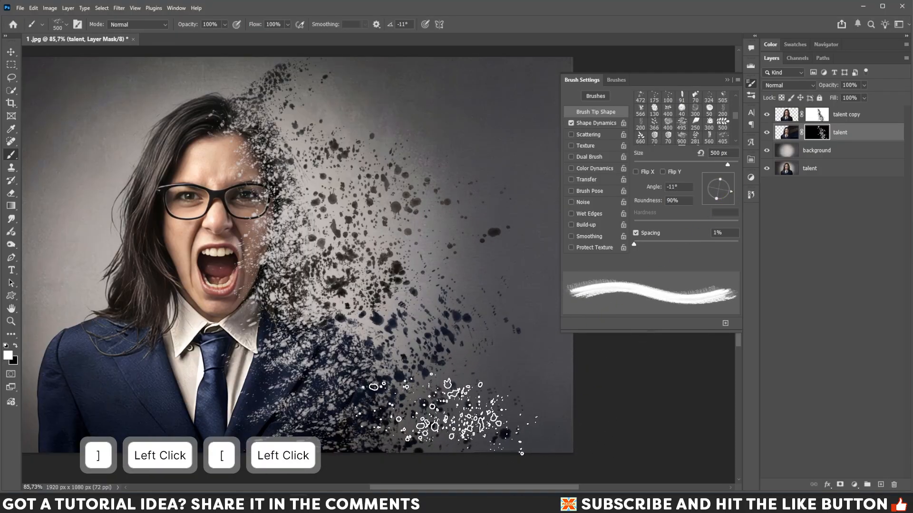
key("bracketleft")
Step: Set the brush angle to -152° and stamp fine particles on the mask beside the upper hair, leaving the brush at 400 px
left_click(730, 185)
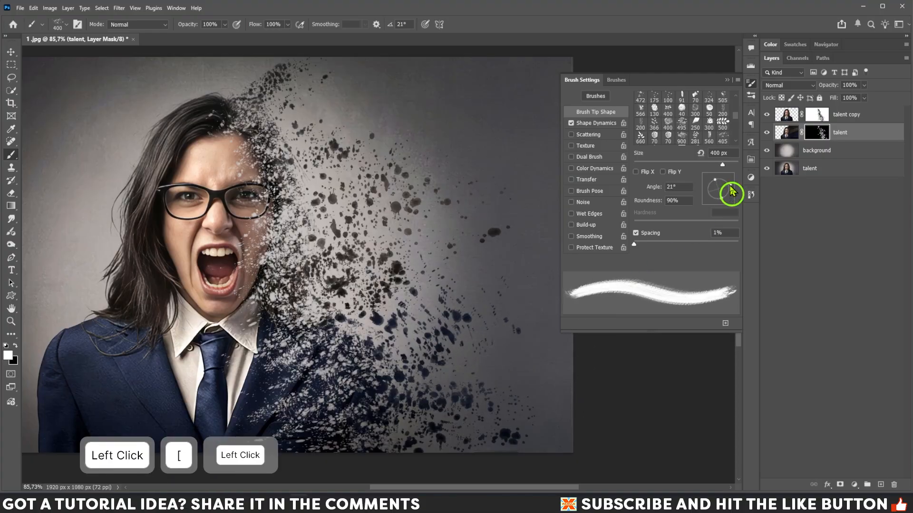
left_click_drag(731, 186, 705, 201)
key("bracketright")
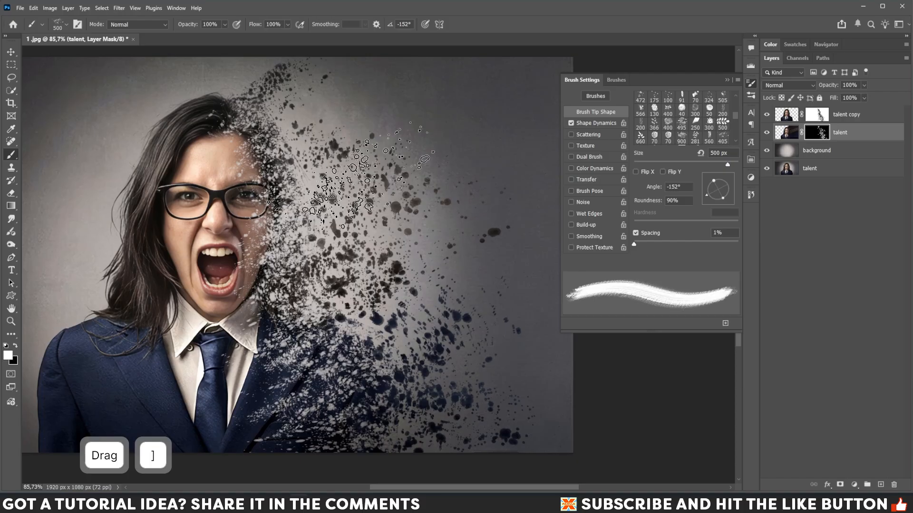
key("bracketleft")
key("bracketright")
left_click(315, 112)
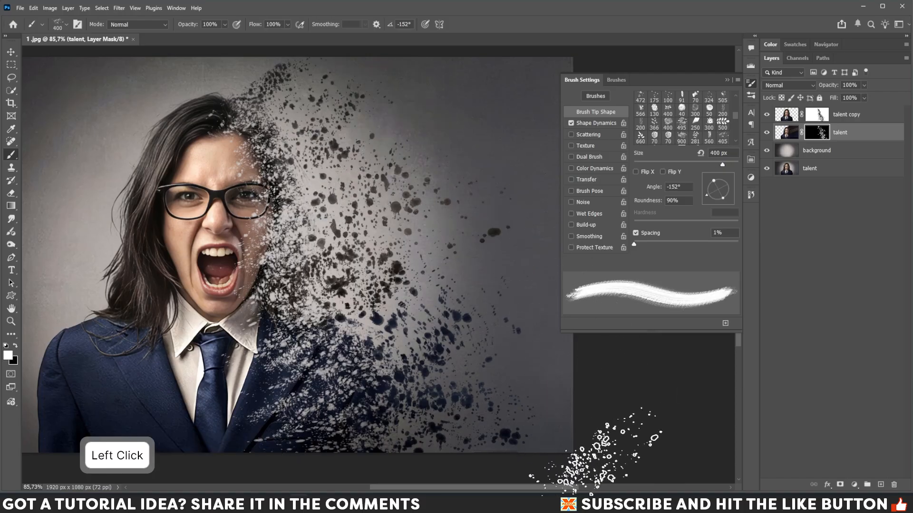
Step: Switch to the 900 px splatter brush preset with 27% spacing
right_click(325, 154)
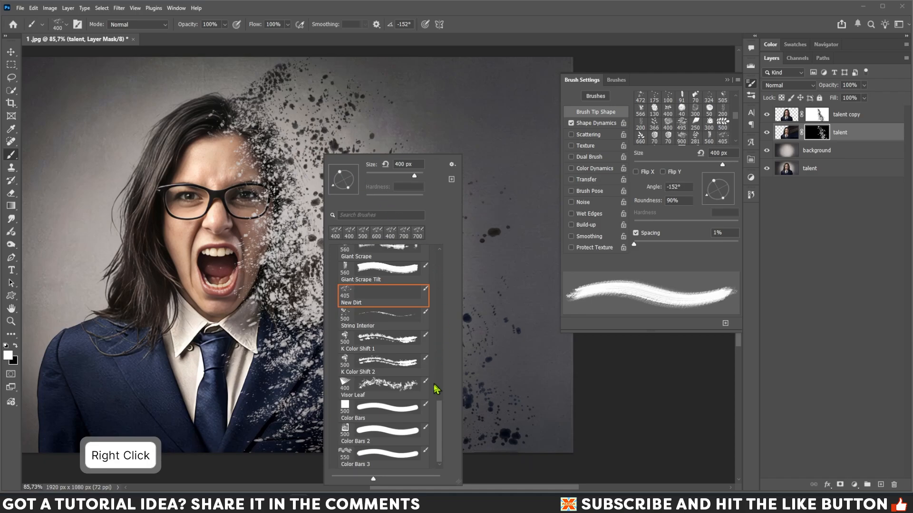
left_click_drag(440, 422, 443, 395)
left_click(380, 290)
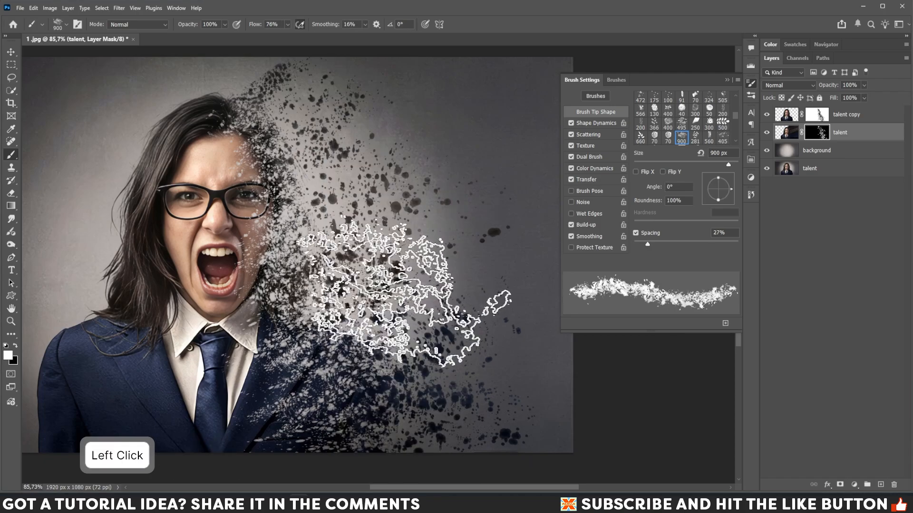
Step: Turn off Shape Dynamics, Scattering, Texture, Dual Brush, Color Dynamics and Transfer for the 900 px brush
left_click(572, 125)
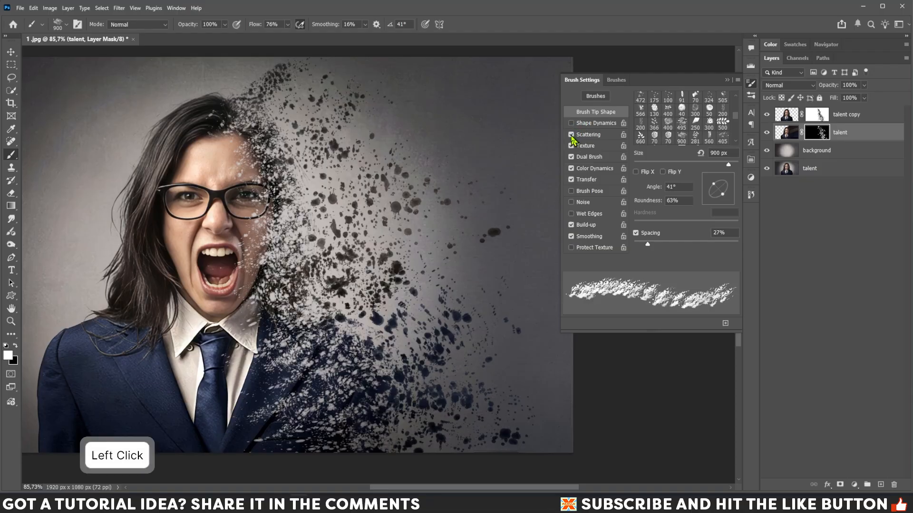
left_click(571, 135)
left_click(570, 146)
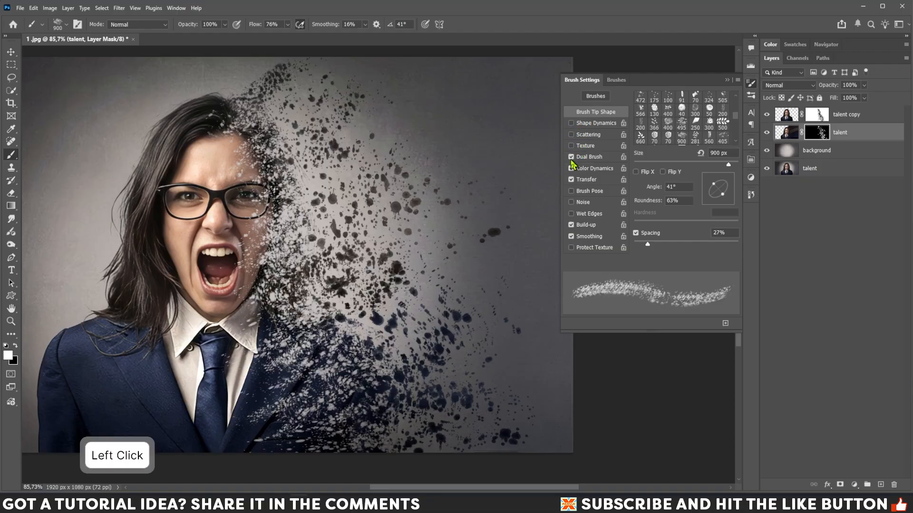
left_click(572, 158)
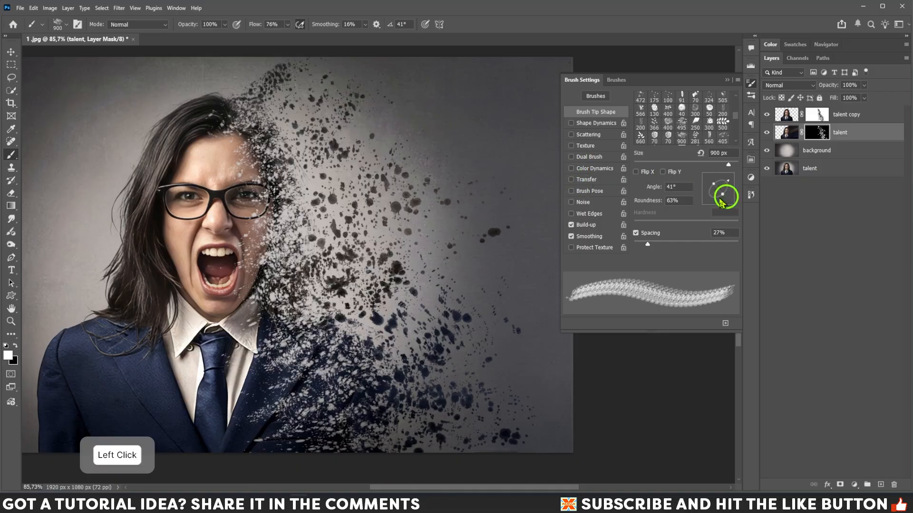
Step: Set the brush to 21°, 55% roundness and 600 px, and stamp the mask beside the jacket shoulder
left_click_drag(731, 184, 733, 188)
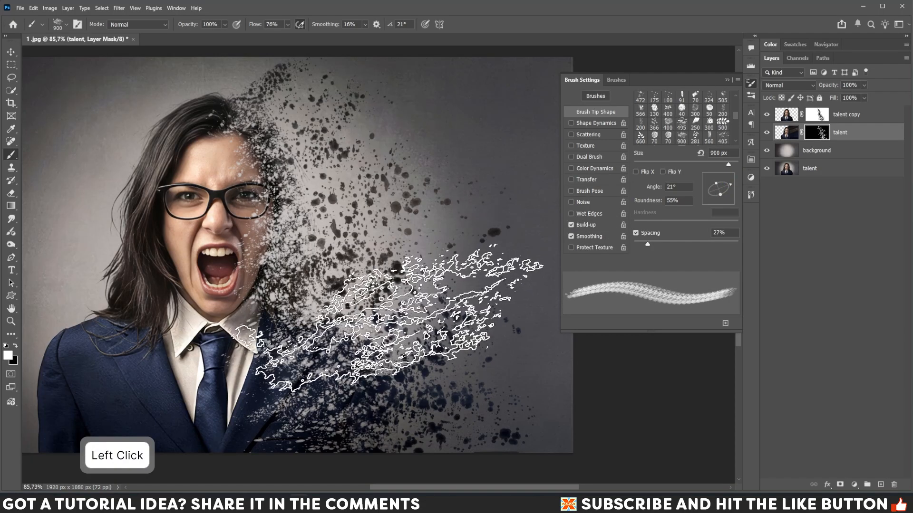
key("bracketleft")
key("bracketleft")
key("bracketleft")
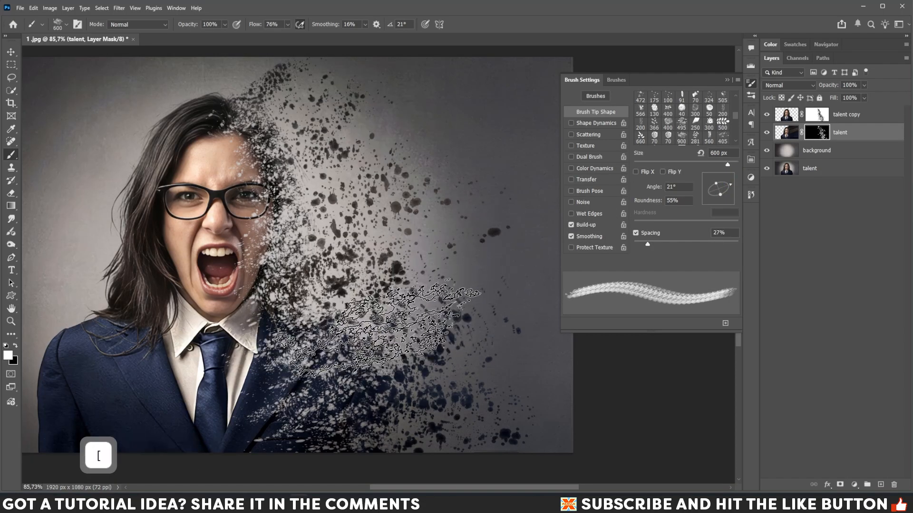
left_click(368, 333)
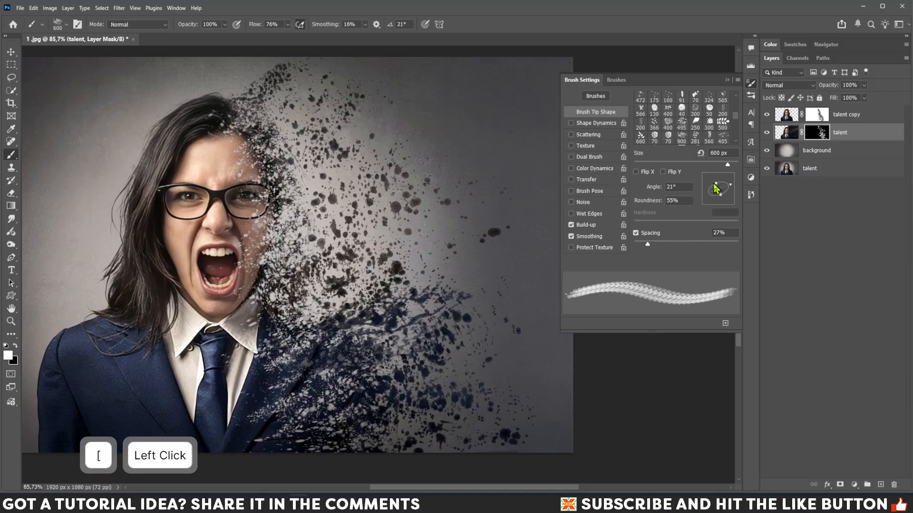
Step: Set the brush to -157°, 100% roundness and 500 px, and stamp the mask beside the cheek and mouth
left_click_drag(716, 189, 718, 180)
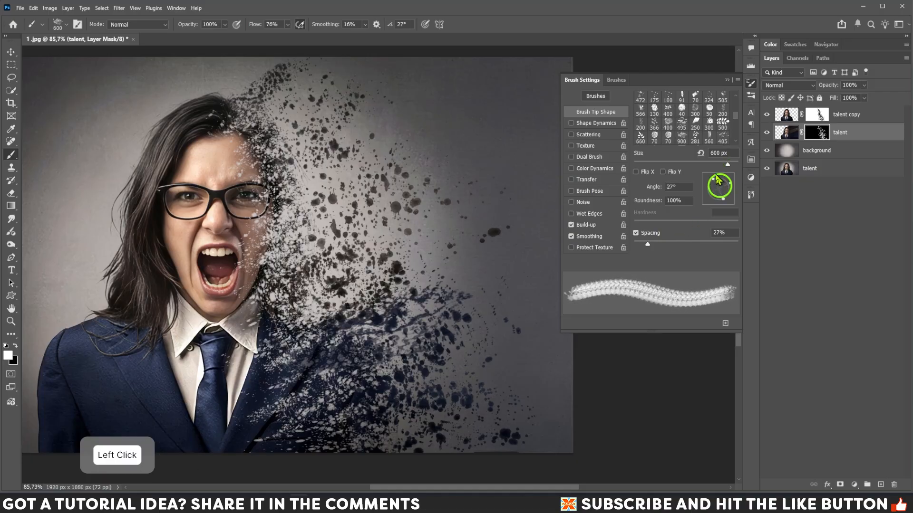
key("bracketleft")
key("bracketright")
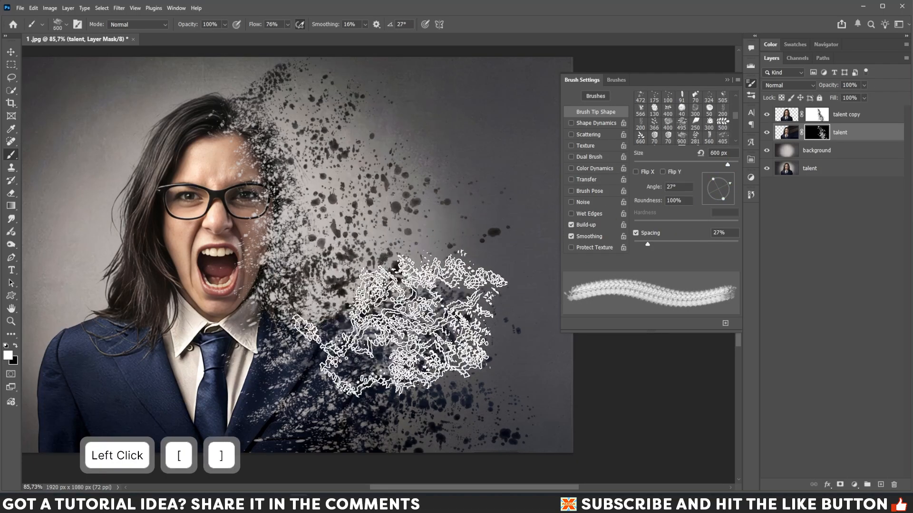
key("bracketleft")
left_click(722, 200)
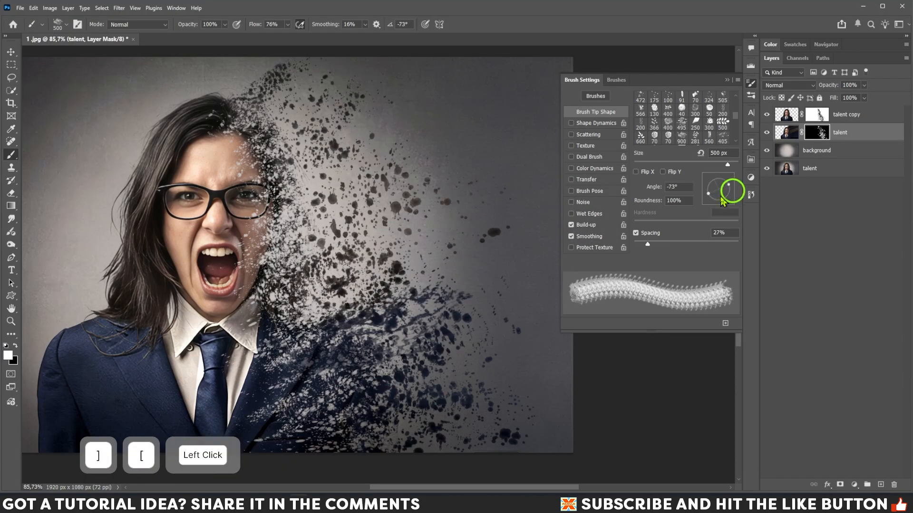
left_click(708, 193)
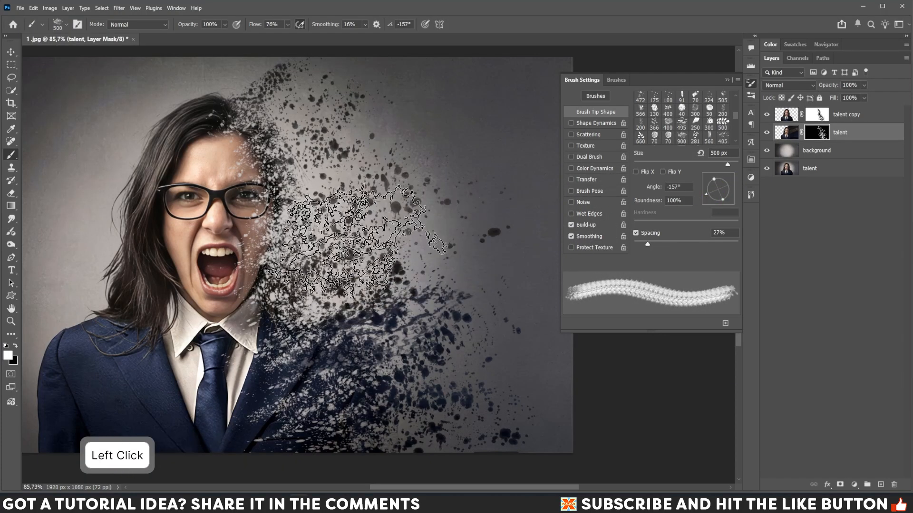
left_click(351, 244)
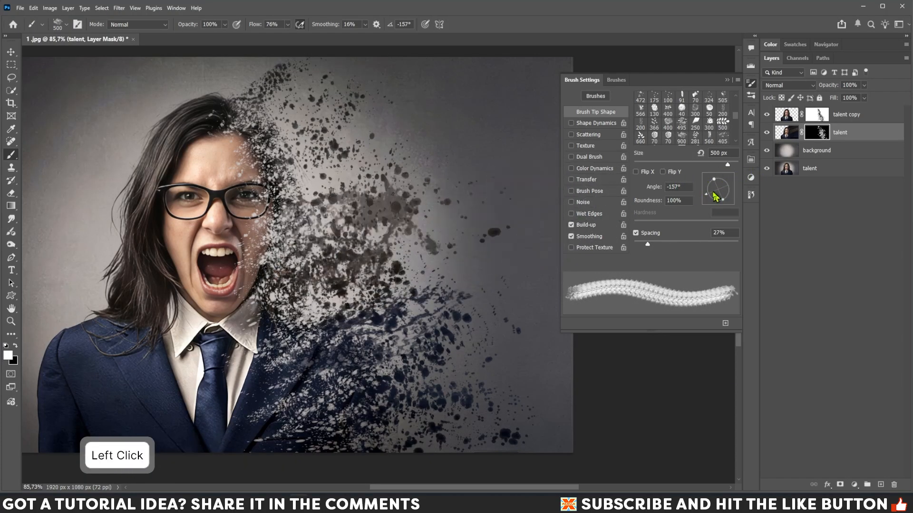
Step: Set the brush roundness to 78% and stamp particles on the mask around the upper hair, reducing the size to 250 px
left_click_drag(715, 186, 716, 189)
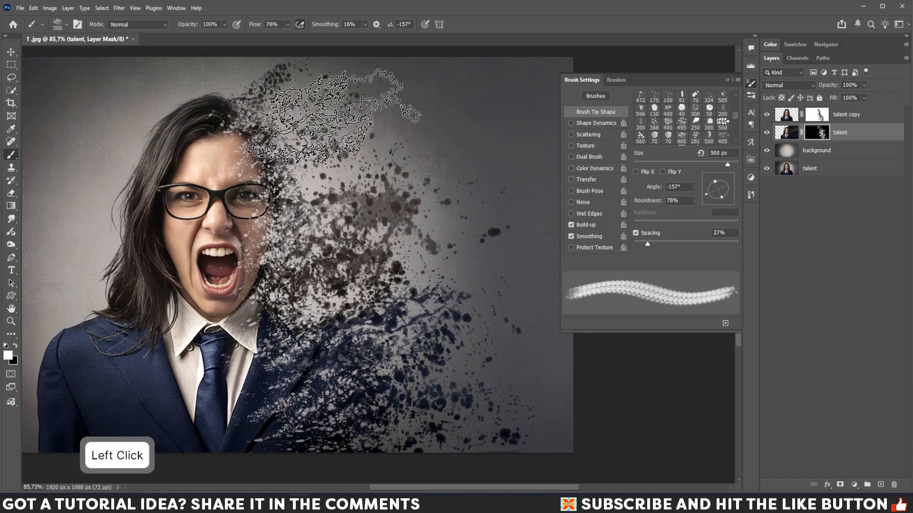
key("bracketleft")
left_click(370, 110)
key("bracketleft")
key("bracketleft")
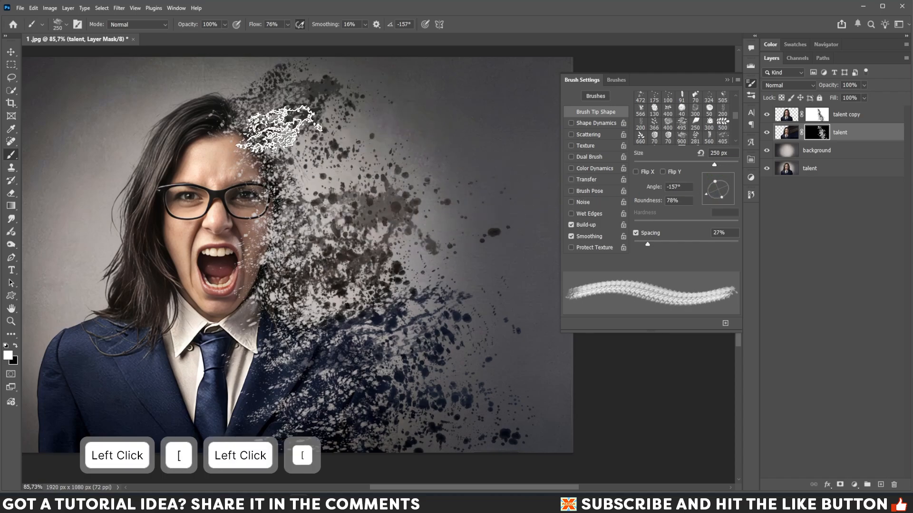
left_click(268, 125)
Step: Set the brush angle to 17° and stamp larger splatter outward from the upper hair, enlarging the brush to 600 px
left_click_drag(714, 190, 735, 189)
key("bracketright")
key("bracketright")
key("bracketright")
key("bracketright")
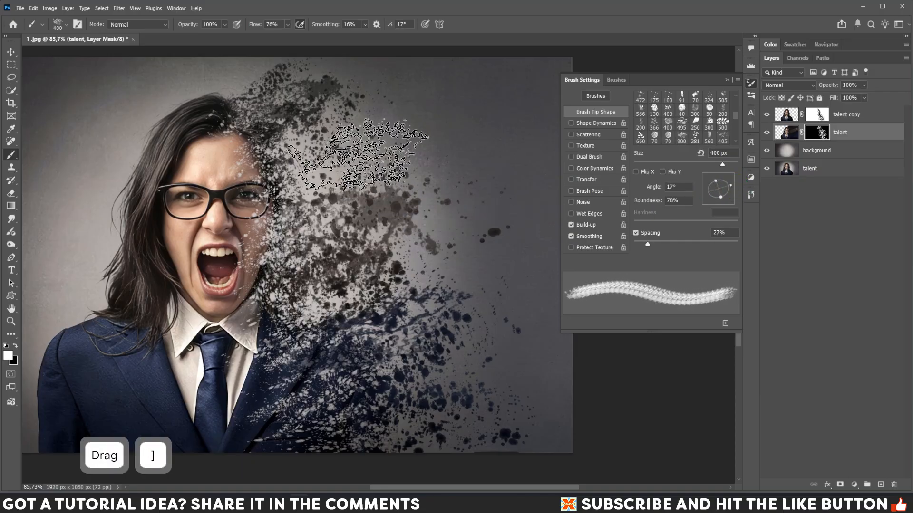
left_click(359, 149)
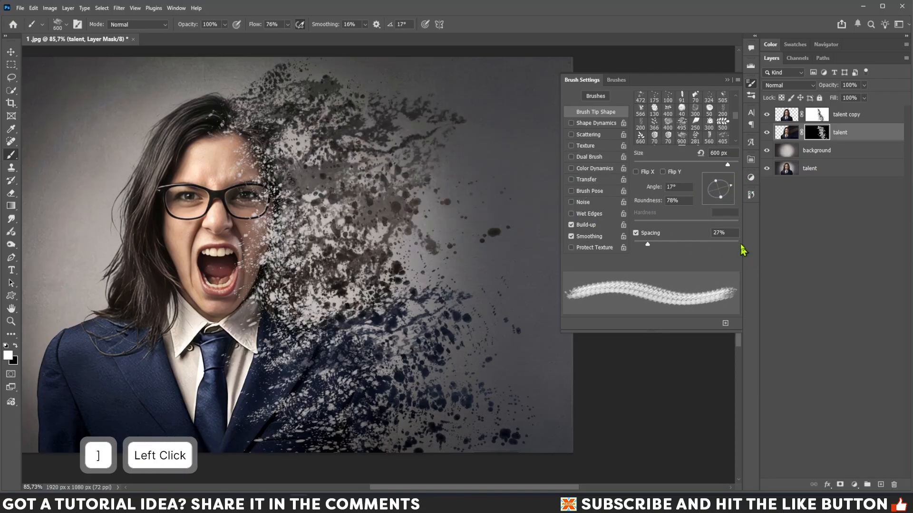
Step: Stamp the mask at 700 px beside the lower jacket at -1°, and beside the mouth at 25° with 35% roundness
left_click_drag(728, 198, 735, 191)
key("bracketright")
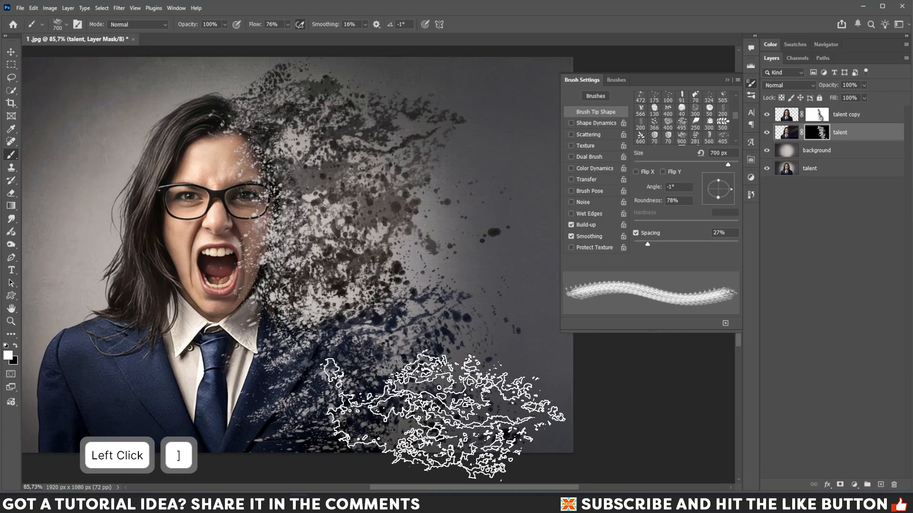
left_click(617, 375)
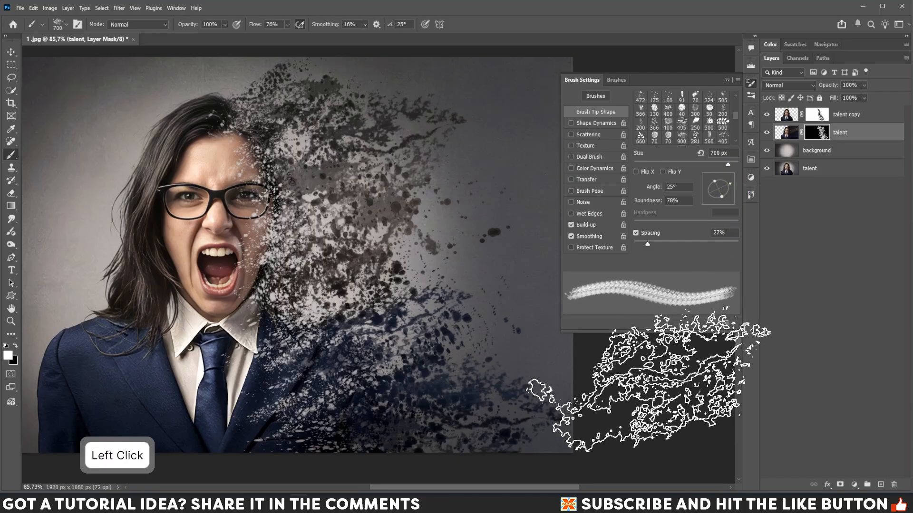
left_click_drag(721, 197, 720, 191)
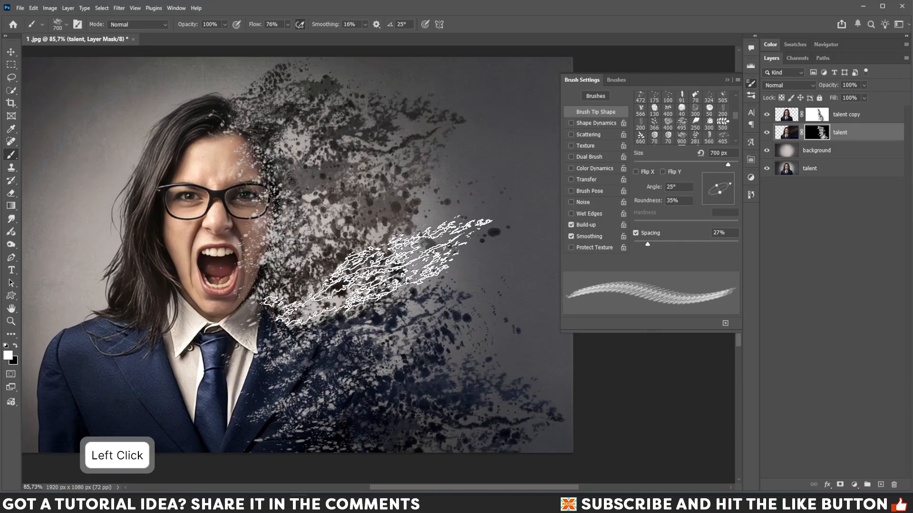
left_click(380, 274)
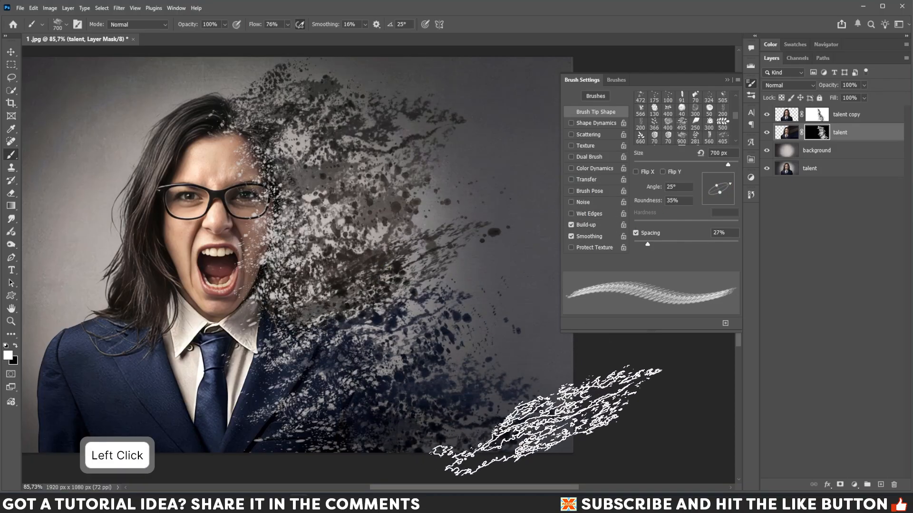
Step: Set the brush to -166° and 300 px, and stamp the outer edge of the dispersion level with the glasses
mouse_move(718, 193)
left_mouse_down()
mouse_move(730, 185)
mouse_move(705, 194)
left_mouse_up()
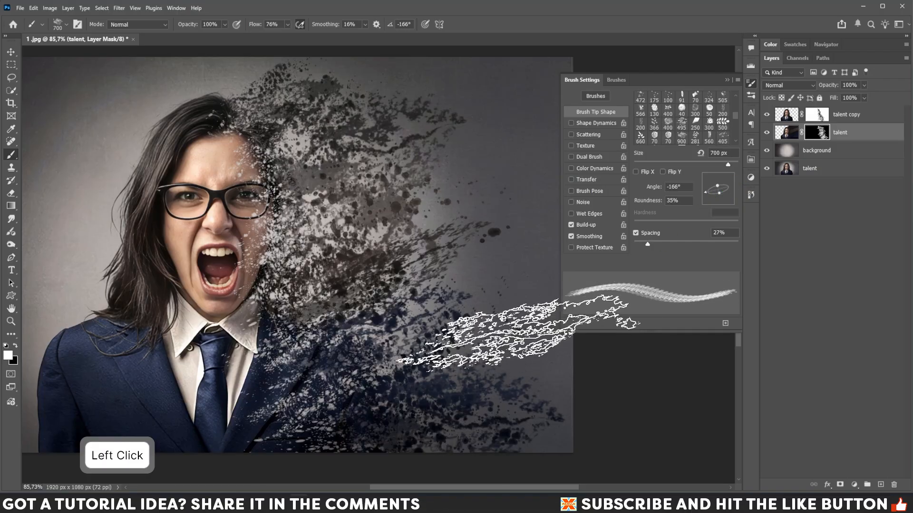
key("bracketleft")
key("bracketleft")
key("bracketleft")
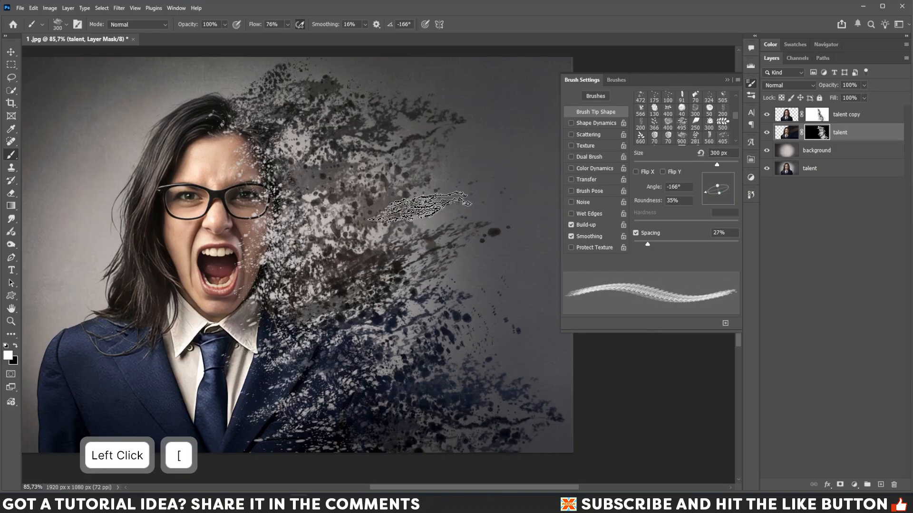
left_click(425, 205)
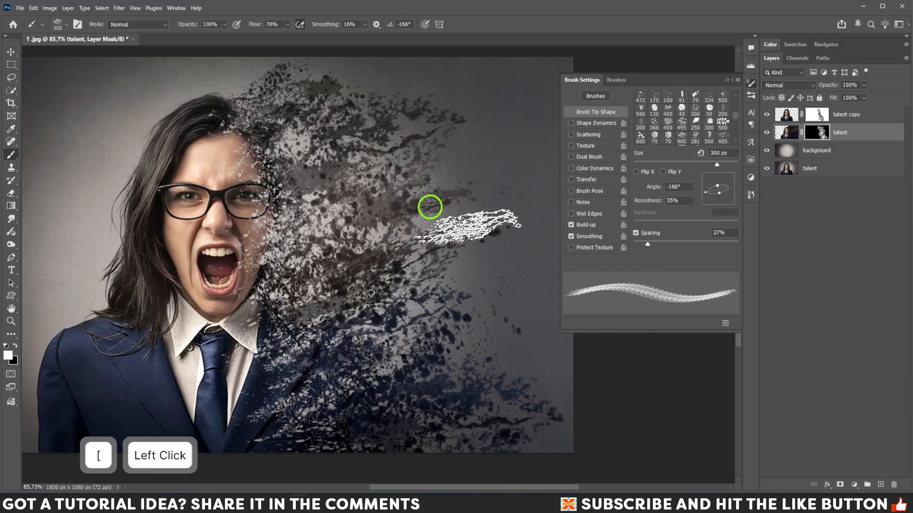
Step: Switch to the New Dirt brush and turn off its brush dynamics, keeping only Smoothing enabled
left_click(728, 81)
right_click(296, 156)
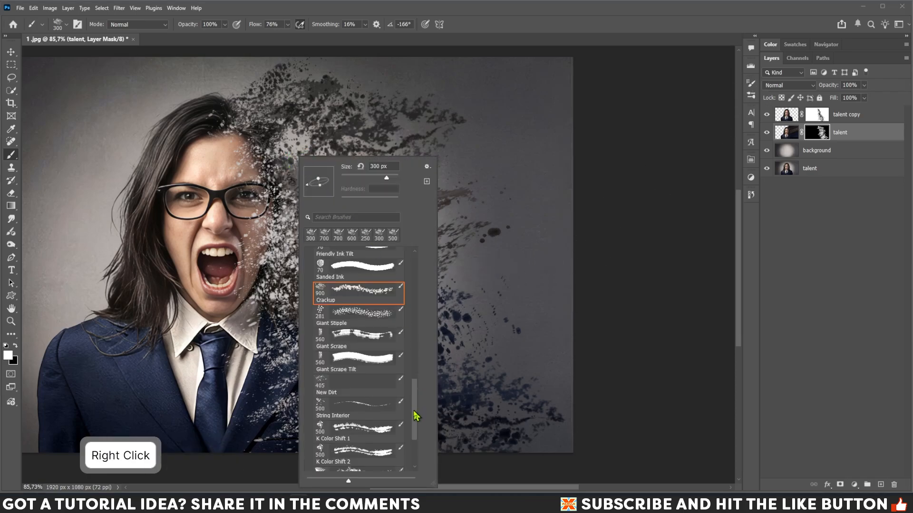
mouse_move(414, 412)
left_mouse_down()
mouse_move(415, 433)
mouse_move(415, 407)
left_mouse_up()
double_click(364, 397)
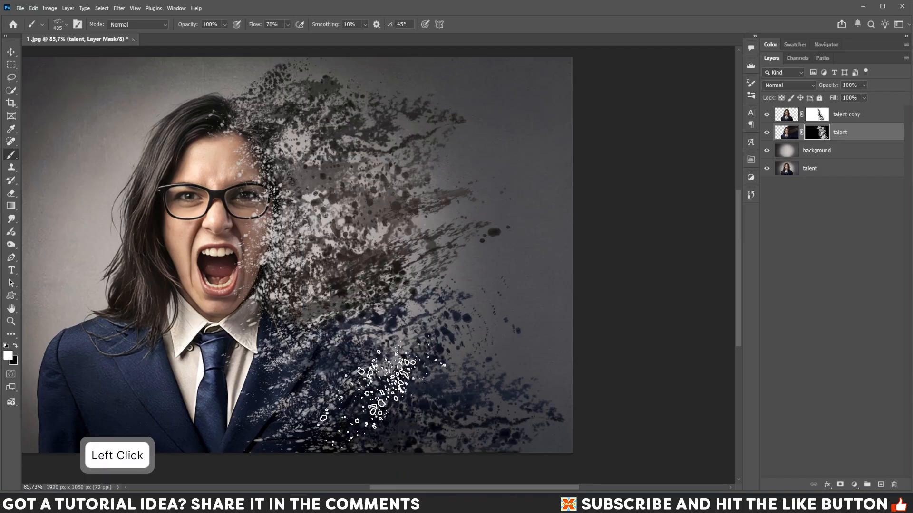
key("F5")
left_click(571, 157)
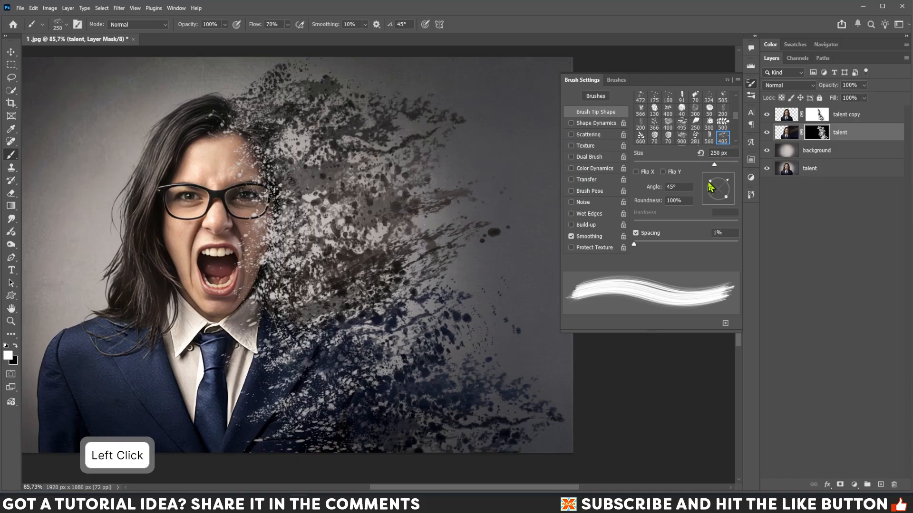
Step: Set the New Dirt brush to 14°, 47% roundness and 500 px, and stamp particles on the mask outward from the mouth
mouse_move(710, 187)
left_mouse_down()
mouse_move(730, 193)
mouse_move(718, 188)
left_mouse_up()
key("bracketright")
left_click(398, 234)
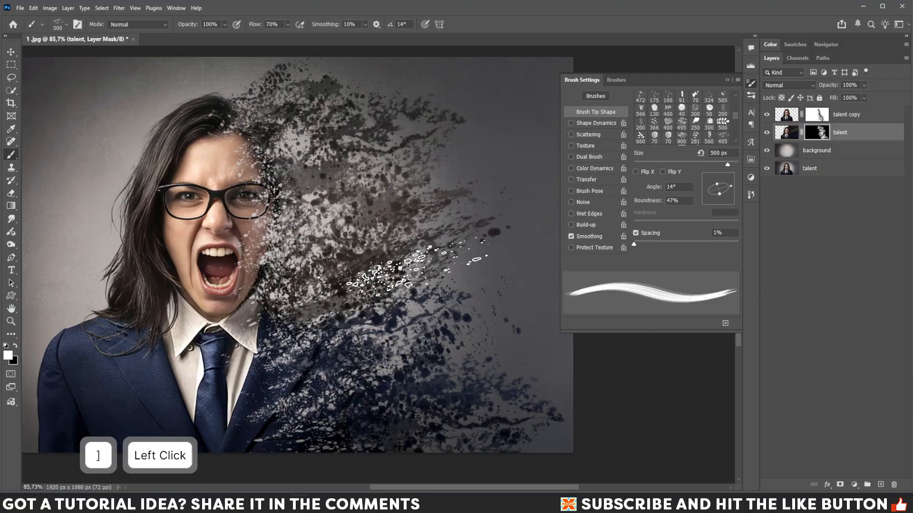
left_click(389, 276)
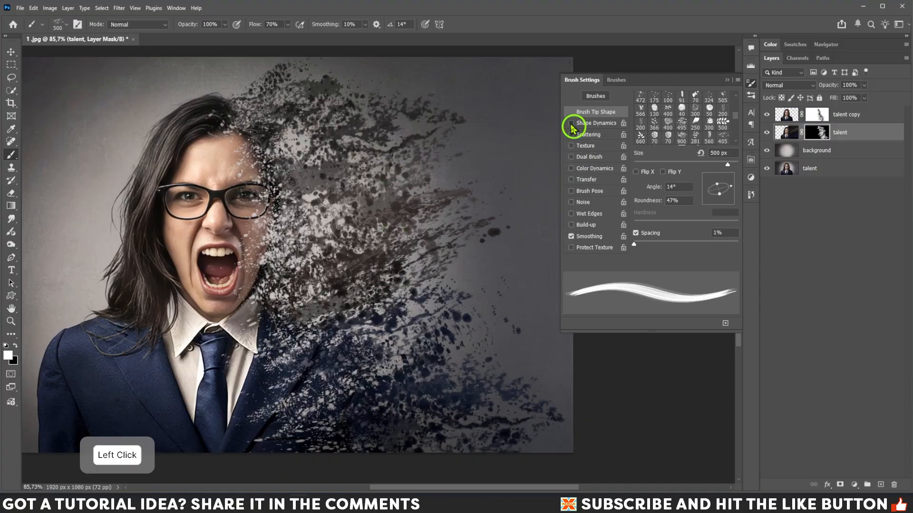
Step: Turn on Shape Dynamics and stamp more particles across the face dispersion with the brush at 500 px and 400 px
left_click(410, 200)
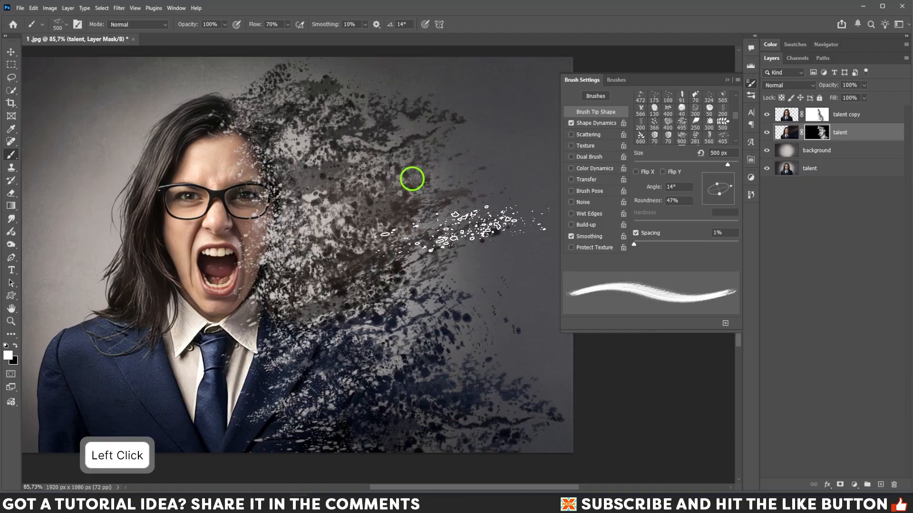
key("bracketleft")
left_click(370, 261)
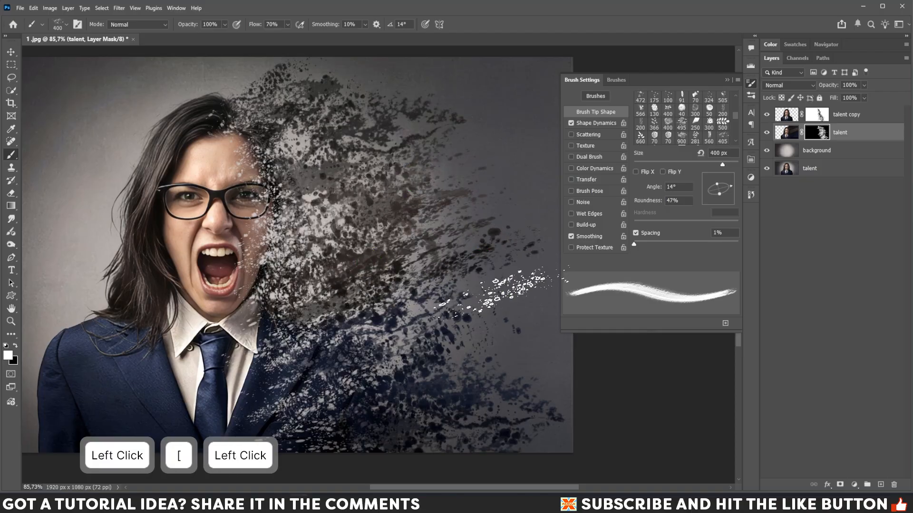
Step: Raise the brush roundness to 78% and stamp small particles at the jacket dispersion's outer edge, using 250 px and 400 px sizes
left_click_drag(721, 194, 721, 189)
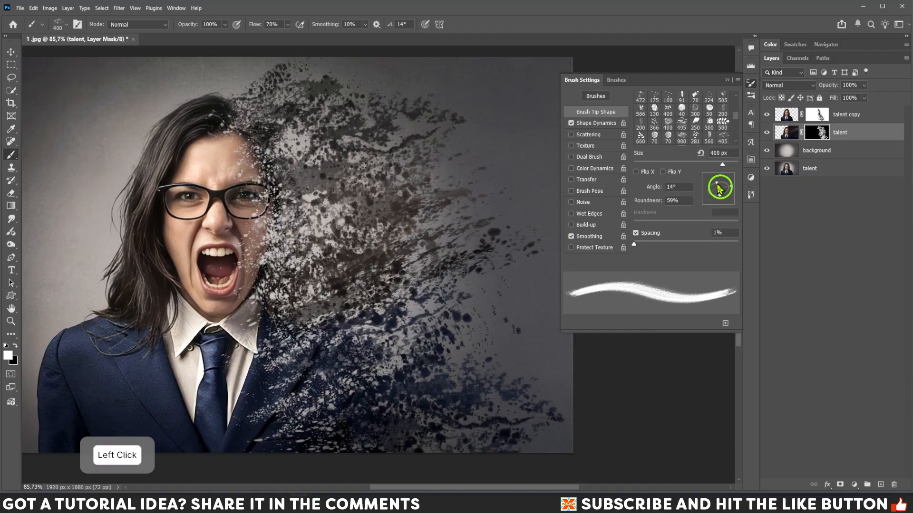
key("bracketleft")
left_click(499, 328)
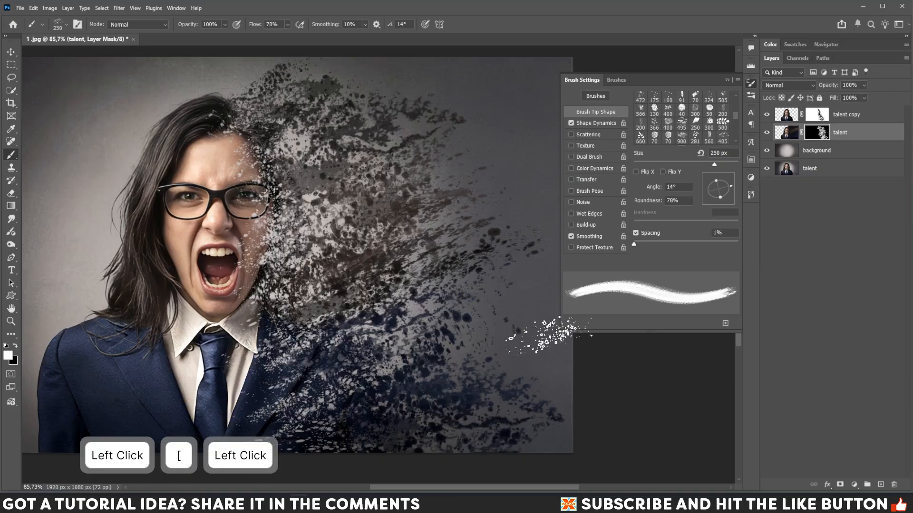
key("bracketright")
left_click(493, 340)
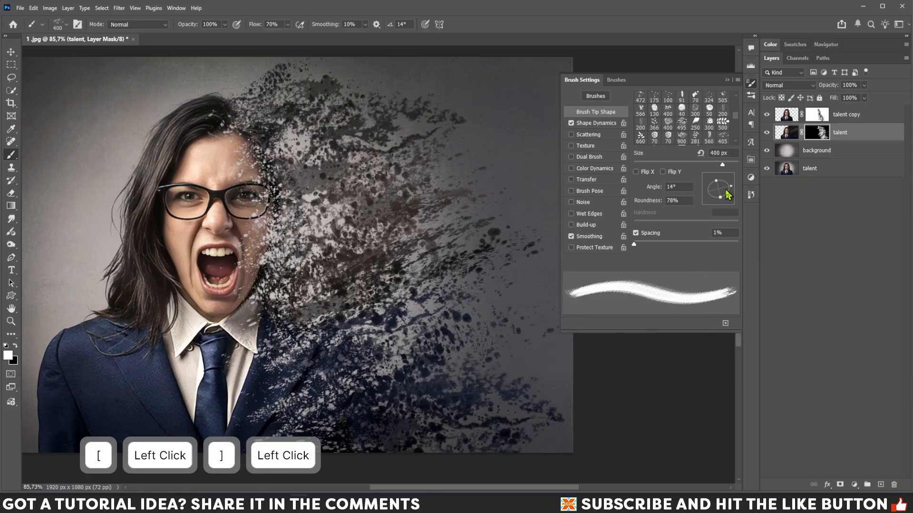
Step: Set the brush to 0° and 98% roundness, and stamp 400 px particles at the jacket dispersion's outer edge
left_click_drag(716, 182, 716, 179)
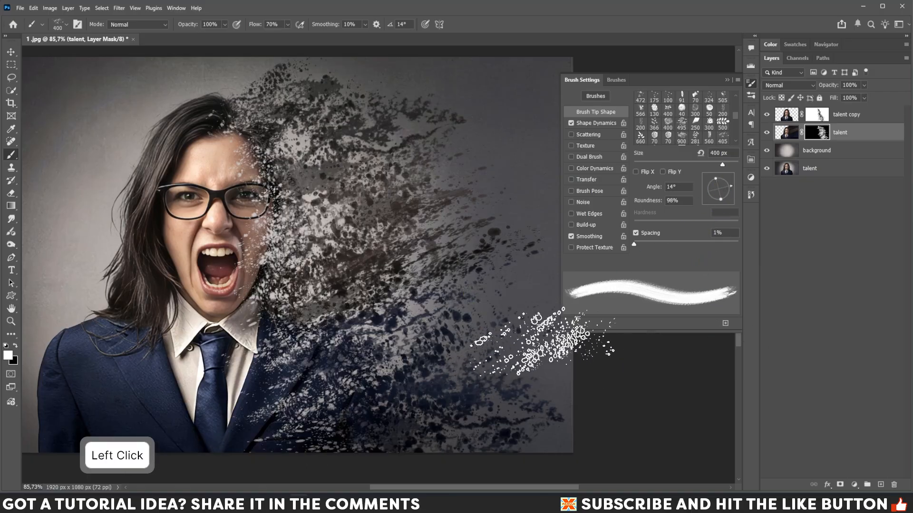
left_click(732, 190)
key("space")
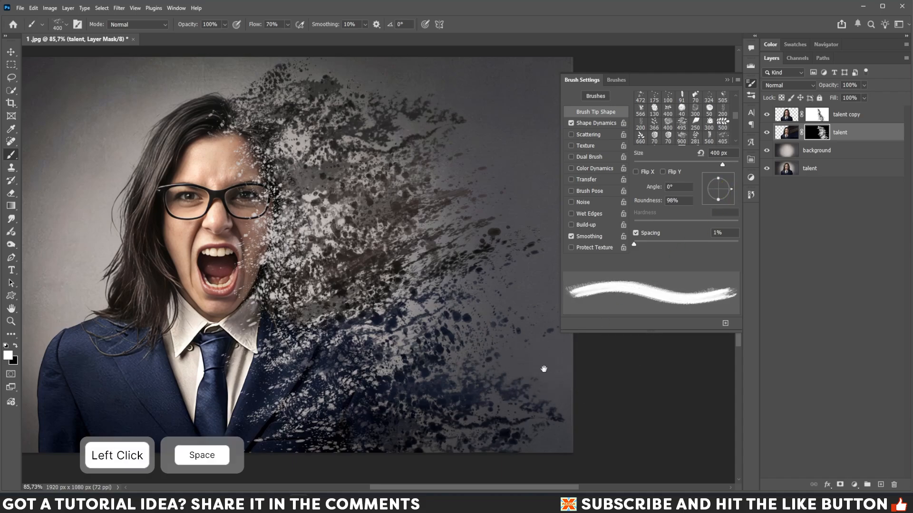
left_click_drag(542, 369, 464, 361)
left_click(422, 364)
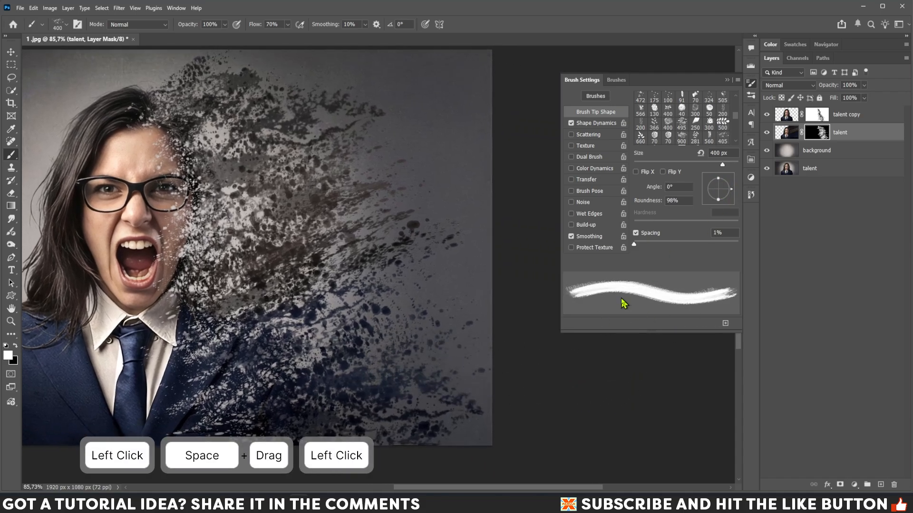
Step: Set the brush to 37° and 71% roundness, and stamp small particles along the hair dispersion's upper edge at around 250 px
key("bracketright")
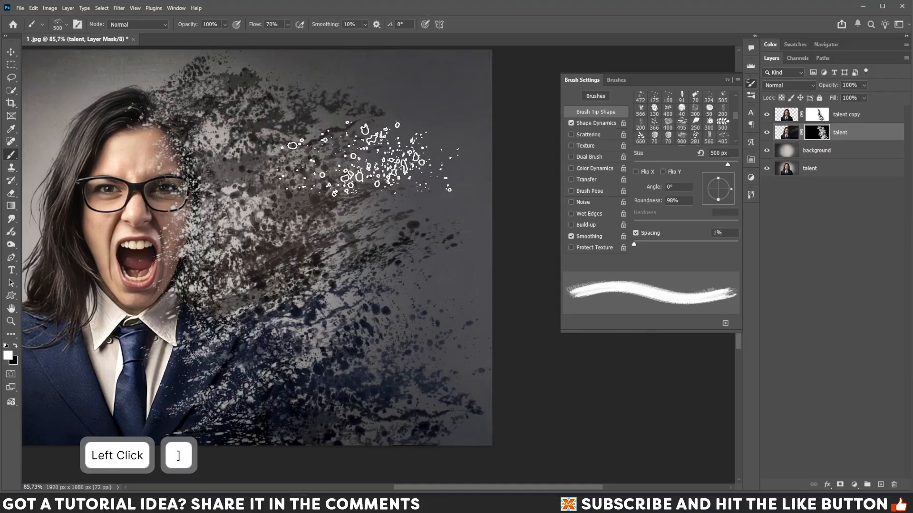
key("bracketleft")
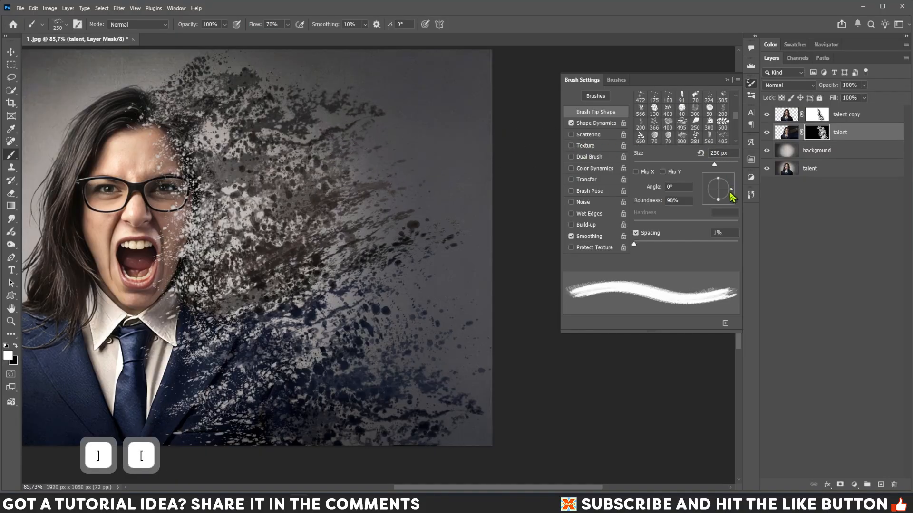
left_click_drag(731, 193, 719, 188)
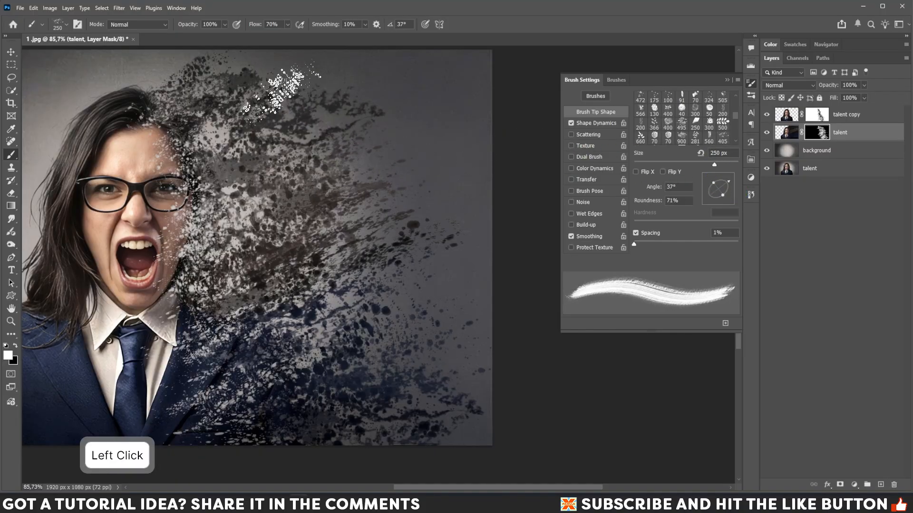
key("bracketright")
left_click(243, 72)
key("bracketleft")
left_click(366, 101)
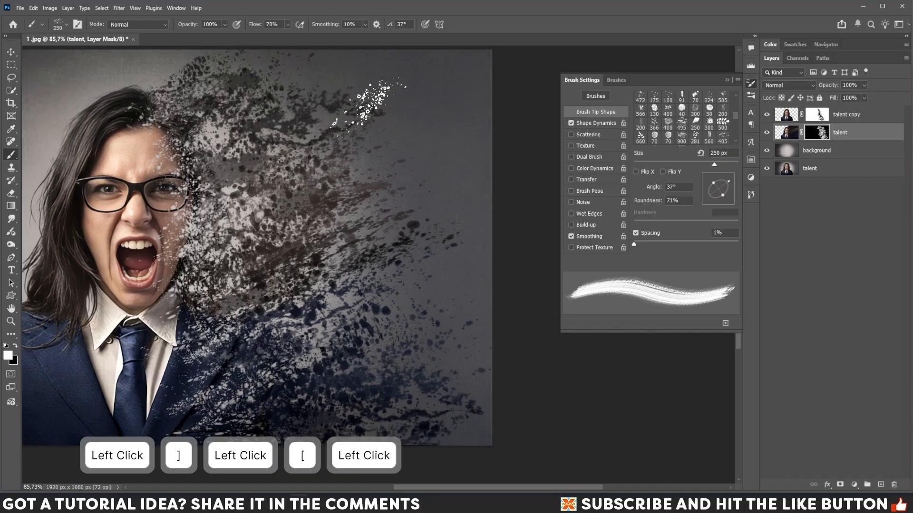
Step: Set the brush angle to 23° and stamp particles at the hair dispersion's outer upper edge, using 300 px and 250 px sizes
left_click_drag(733, 185, 731, 188)
key("bracketright")
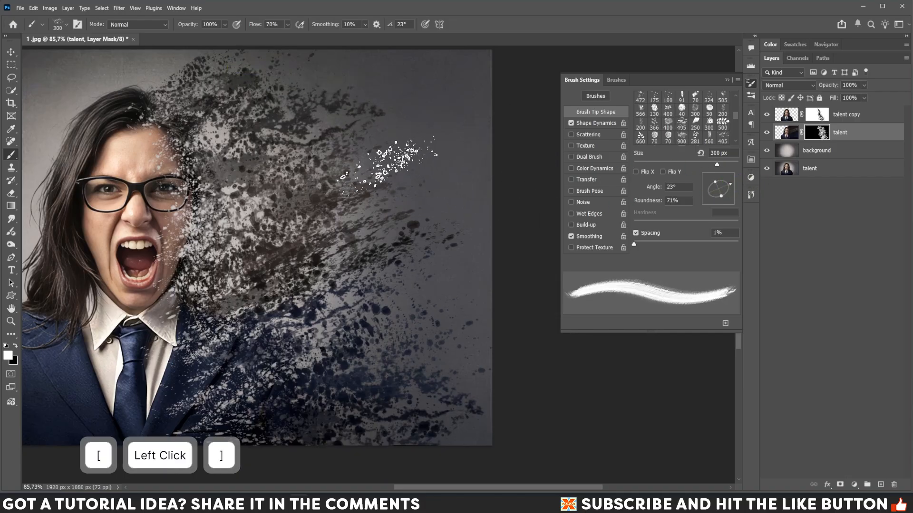
left_click(376, 106)
key("bracketleft")
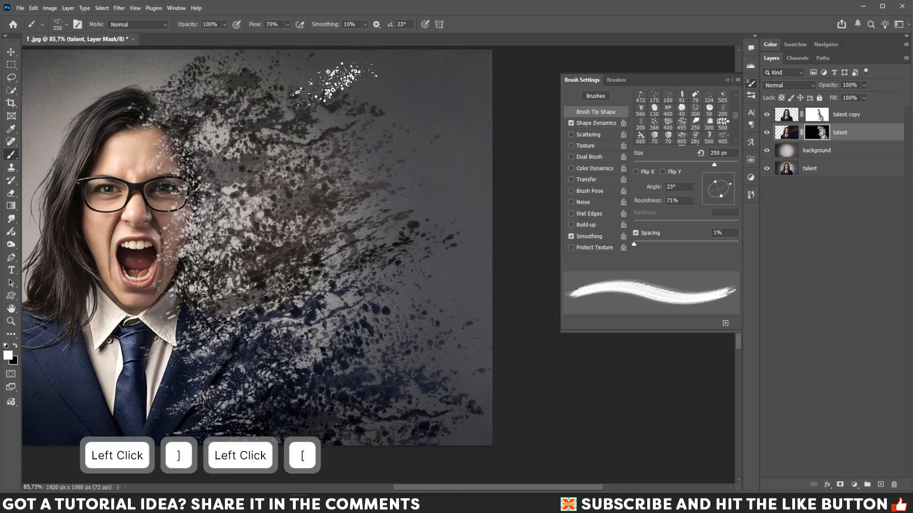
left_click(335, 85)
Step: Set the brush angle to -160° and stamp 400 px particles over the jacket dispersion and beside the glasses
left_click_drag(728, 190, 717, 200)
key("bracketright")
key("bracketright")
left_click(381, 304)
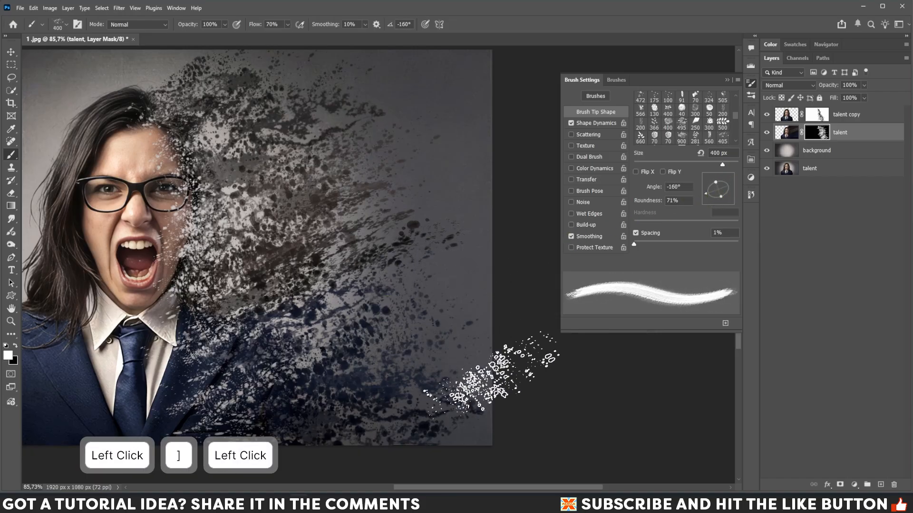
mouse_move(546, 416)
left_mouse_down()
mouse_move(564, 406)
mouse_move(571, 383)
left_mouse_up()
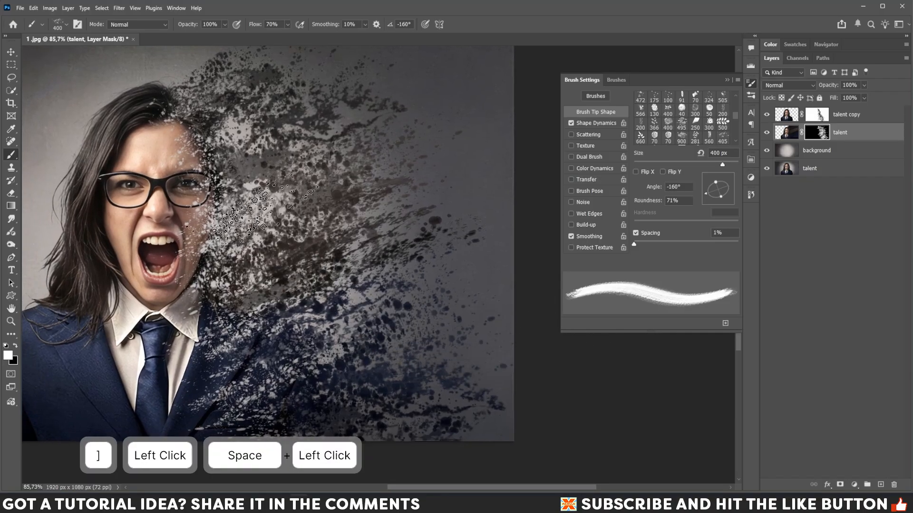
left_click(265, 214)
Step: Stamp smaller particles on the mask beside the glasses, forehead and top of the hair, using sizes between 200 px and 300 px
key("bracketleft")
key("bracketleft")
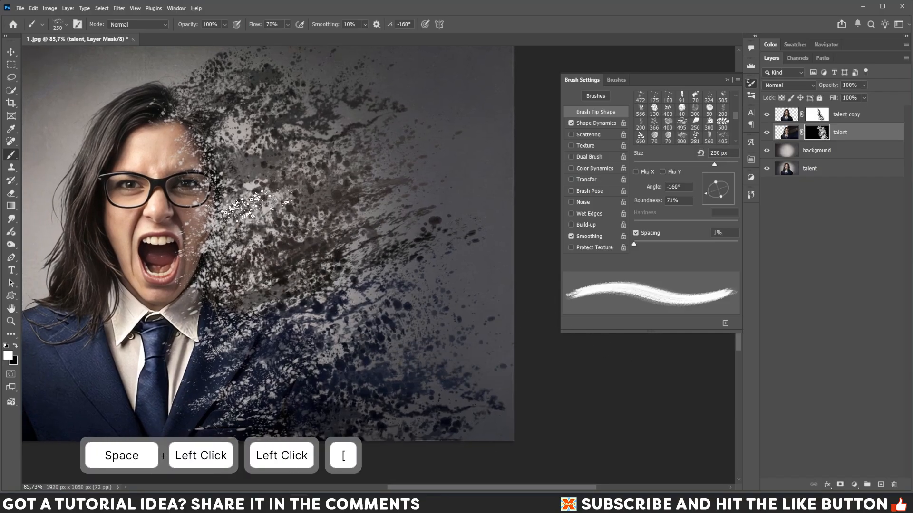
left_click(238, 212)
left_click(244, 139)
key("bracketright")
left_click(240, 133)
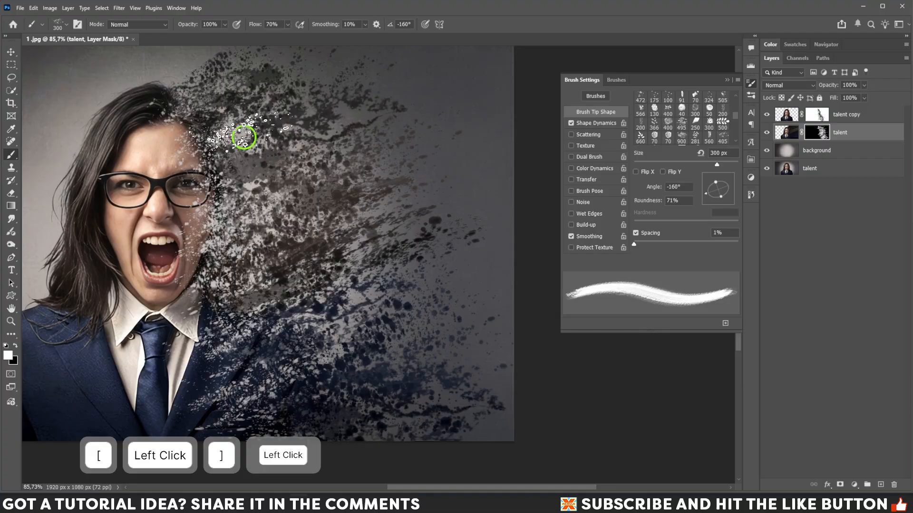
key("bracketleft")
left_click(235, 85)
key("bracketleft")
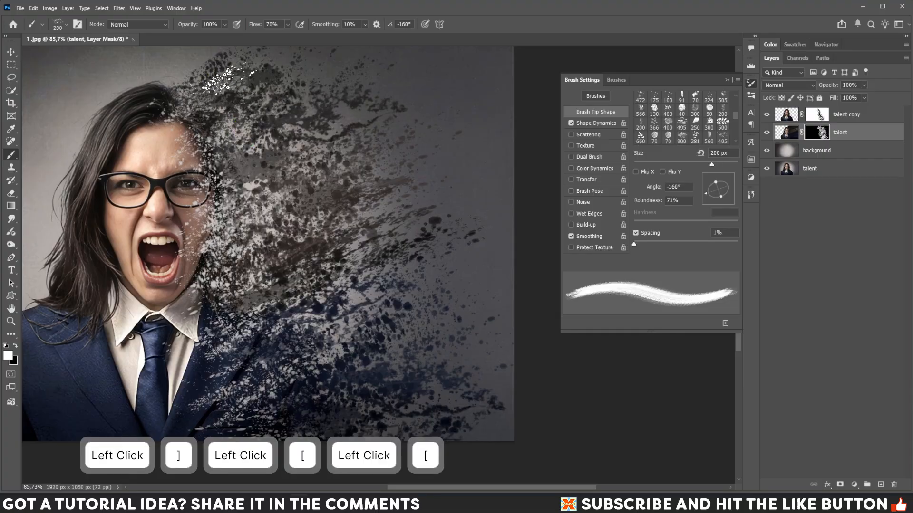
left_click(199, 78)
Step: Fill the dispersion beside the forehead and cheek with more particles, alternating between 250 px and 200 px brush sizes
key("bracketright")
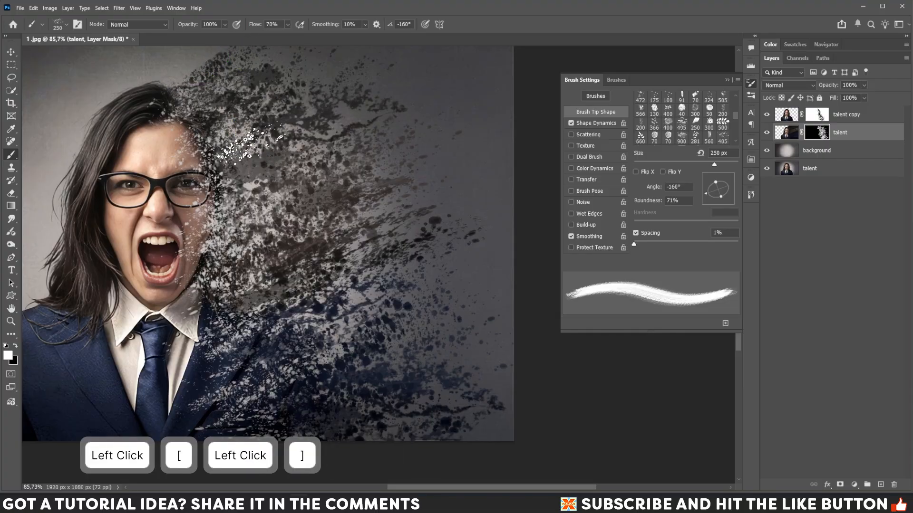
left_click(271, 167)
key("bracketleft")
left_click(261, 155)
key("bracketright")
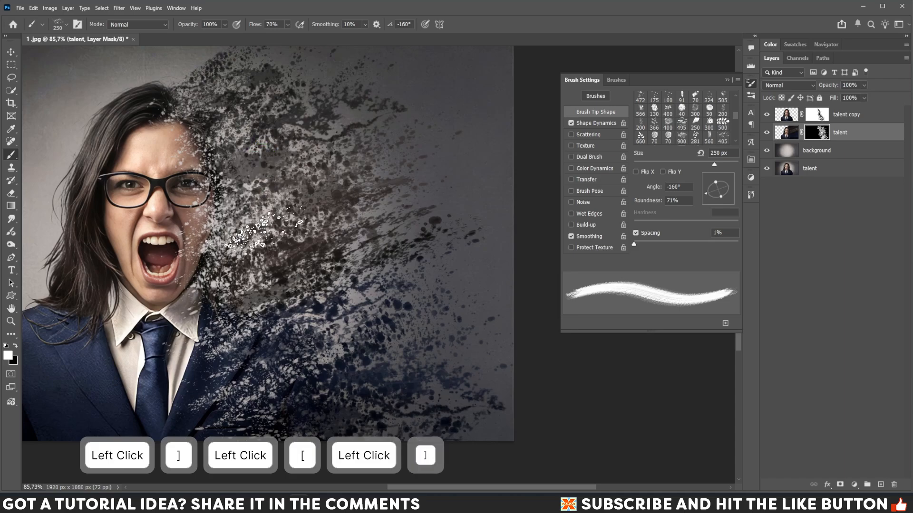
left_click(252, 236)
key("bracketleft")
left_click(236, 238)
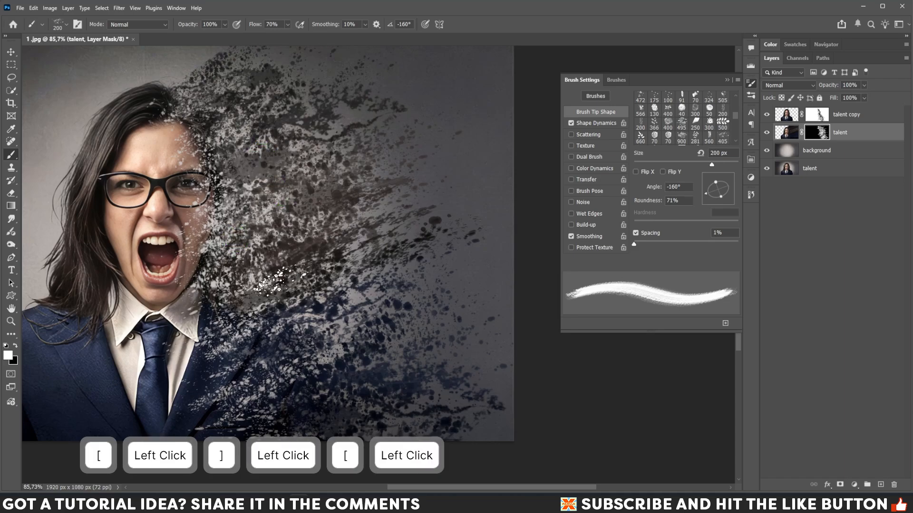
Step: Stamp particles from beside the chin down across the jacket dispersion near the shoulder, varying the brush size up to 400 px
key("bracketright")
left_click(252, 283)
key("bracketright")
left_click(311, 332)
key("bracketleft")
left_click(237, 343)
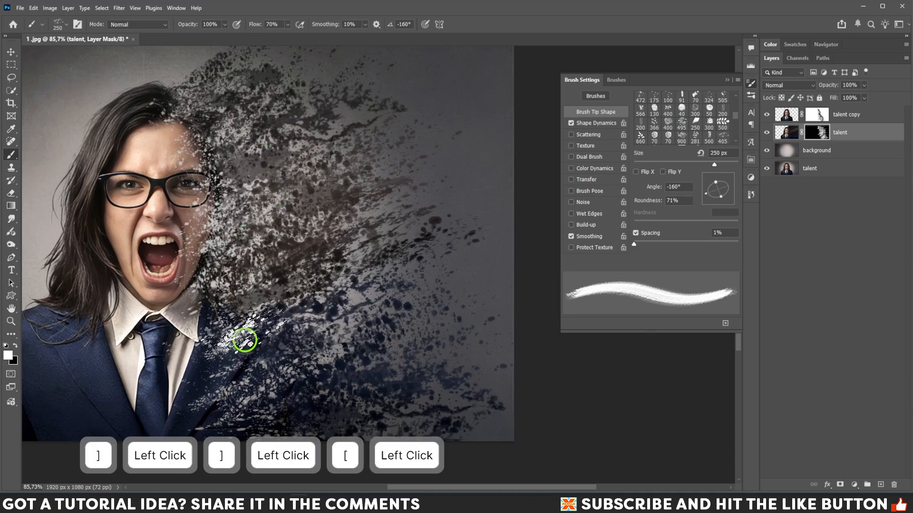
key("bracketleft")
left_click(275, 375)
key("bracketright")
left_click(280, 398)
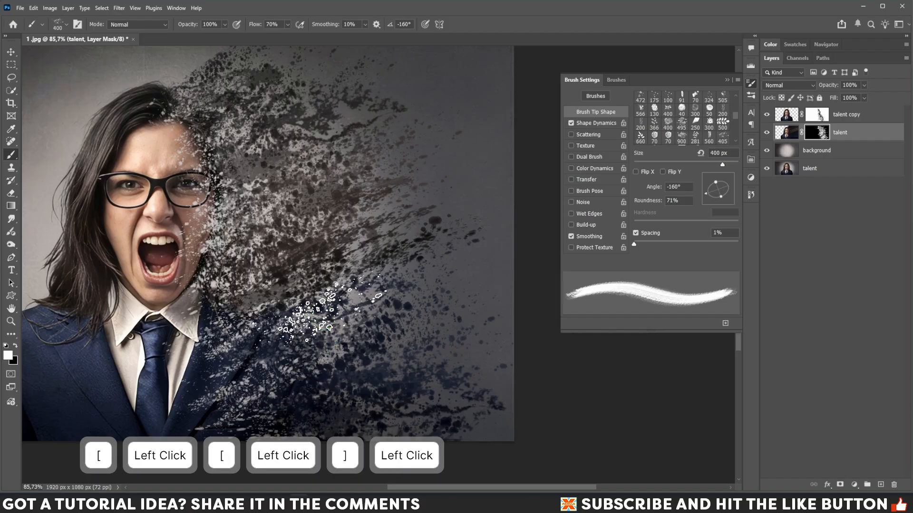
Step: Reduce the brush to 250 px and stamp particles beside the mouth and in the hair dispersion
key("bracketleft")
key("bracketleft")
left_click(240, 239)
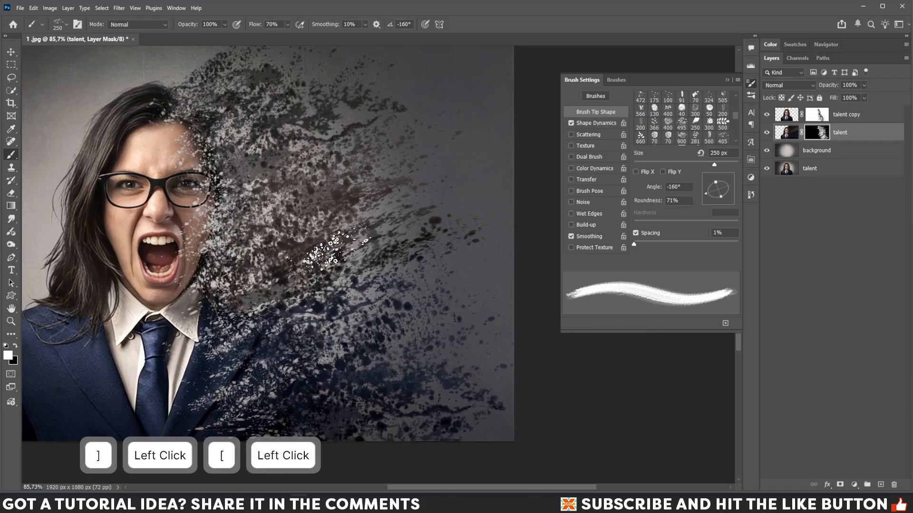
key("bracketright")
key("bracketleft")
left_click(257, 113)
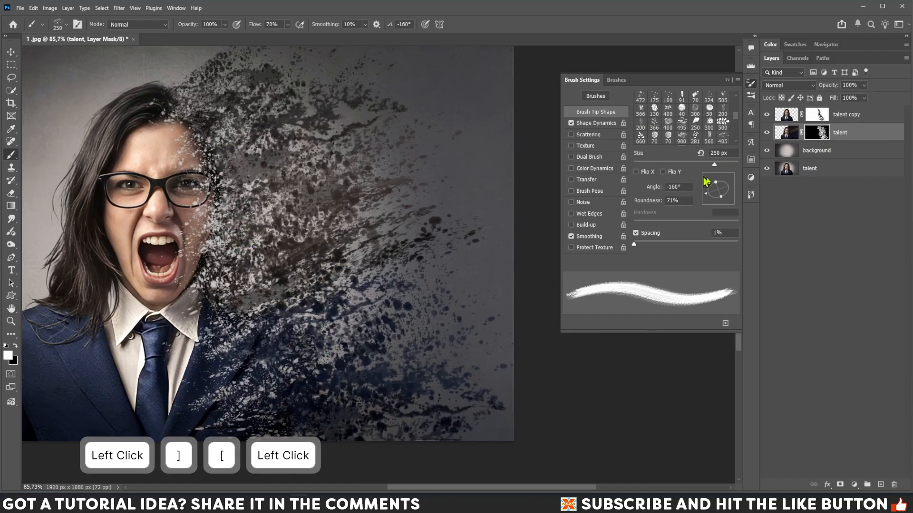
Step: Set the brush to 21° and 100% roundness, and stamp 300 px particles beside the forehead
mouse_move(708, 192)
left_mouse_down()
mouse_move(731, 189)
mouse_move(718, 184)
left_mouse_up()
key("bracketright")
left_click(237, 123)
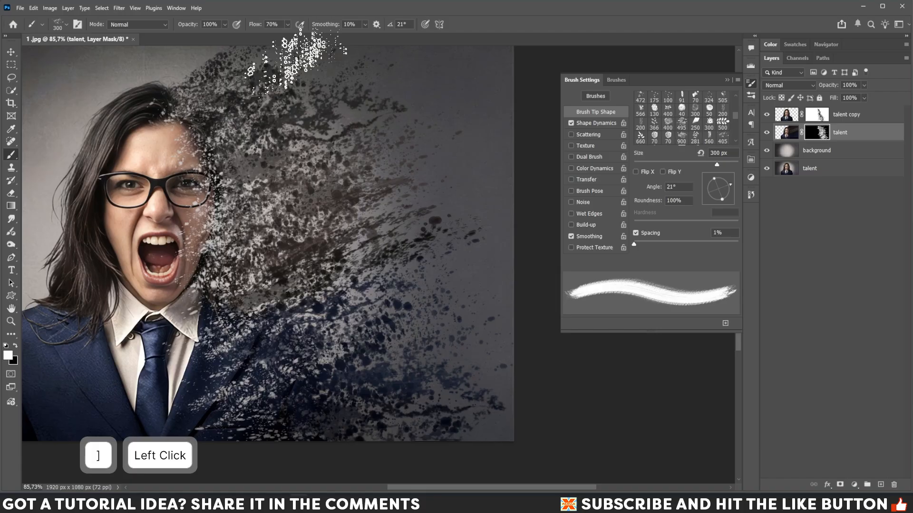
Step: Raise the brush flow to 100% and stamp particles beside the hair and glasses at around 250 px
left_click(289, 26)
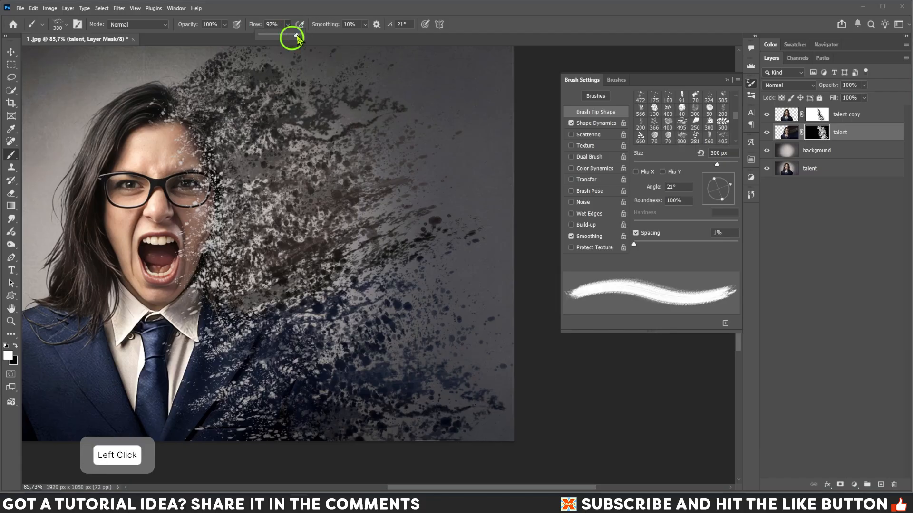
key("bracketleft")
left_click(214, 98)
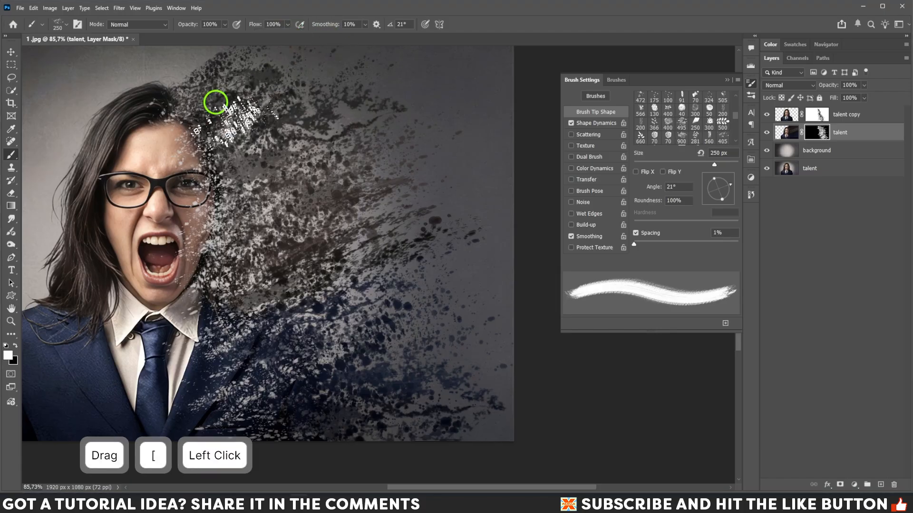
key("bracketleft")
left_click(244, 182)
key("bracketright")
left_click(271, 195)
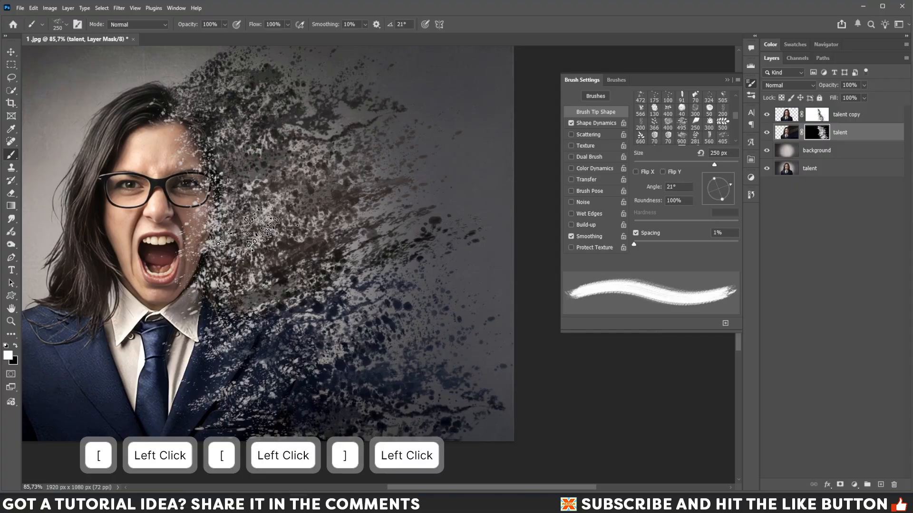
Step: Stamp full-flow particles from beside the cheek down to the lower jacket, alternating between 300 px and 250 px sizes
key("bracketright")
left_click(244, 218)
key("bracketleft")
left_click(237, 255)
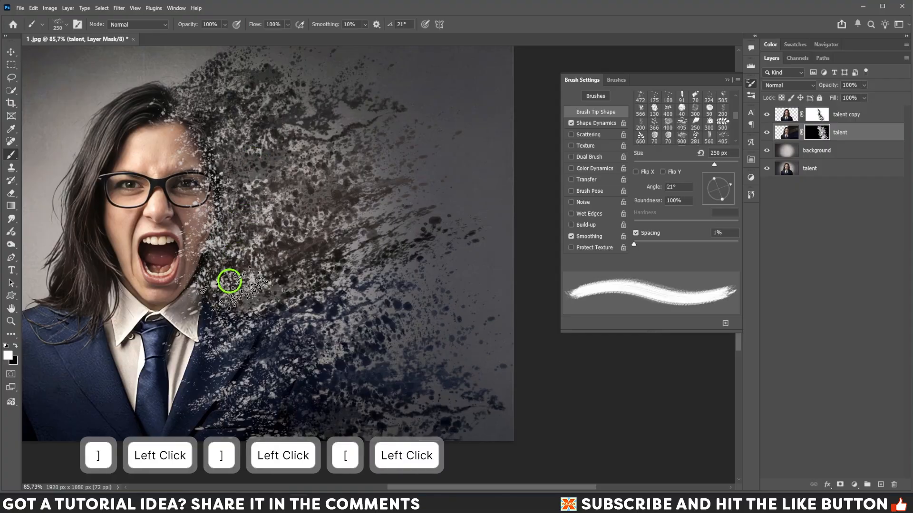
key("bracketright")
left_click(251, 322)
key("bracketleft")
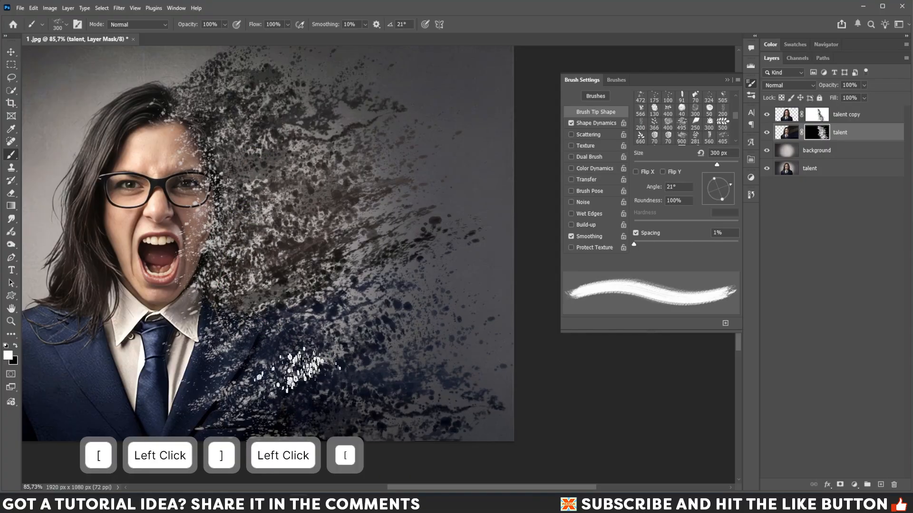
left_click(244, 392)
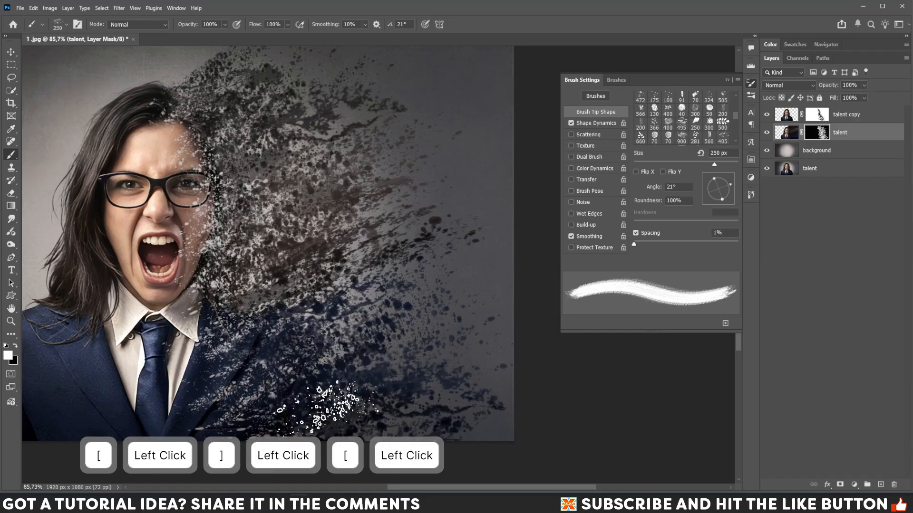
Step: Stamp the last particles across the upper jacket dispersion, finishing at 250 px, and collapse the brush settings
key("bracketright")
left_click(290, 290)
key("bracketleft")
left_click(395, 280)
left_click_drag(558, 391, 642, 385)
left_click(728, 80)
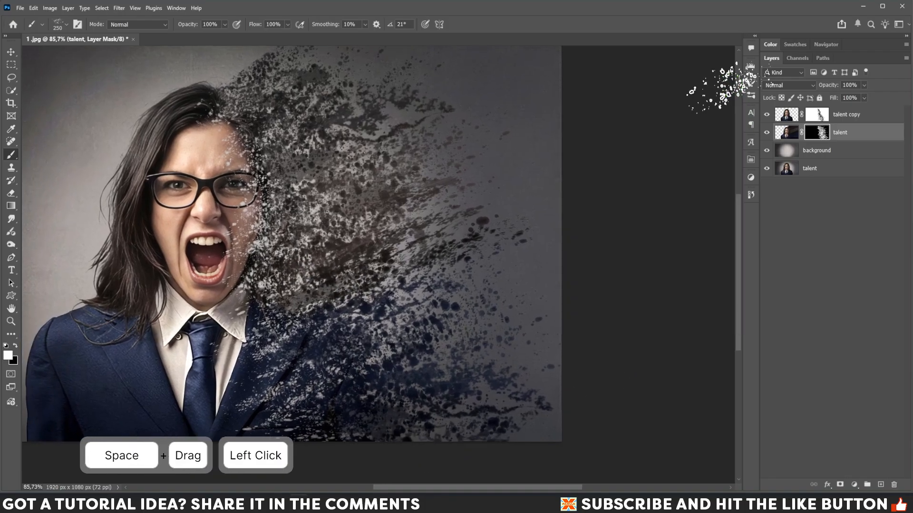
Step: Switch the brush from New Dirt to Soft Round in the General Brushes group
left_click_drag(495, 150, 591, 166)
right_click(373, 134)
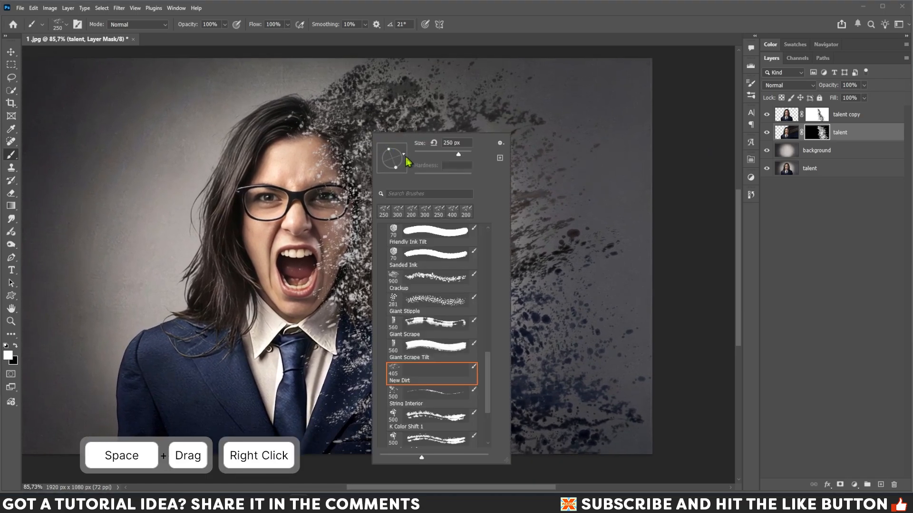
left_click_drag(489, 383, 484, 245)
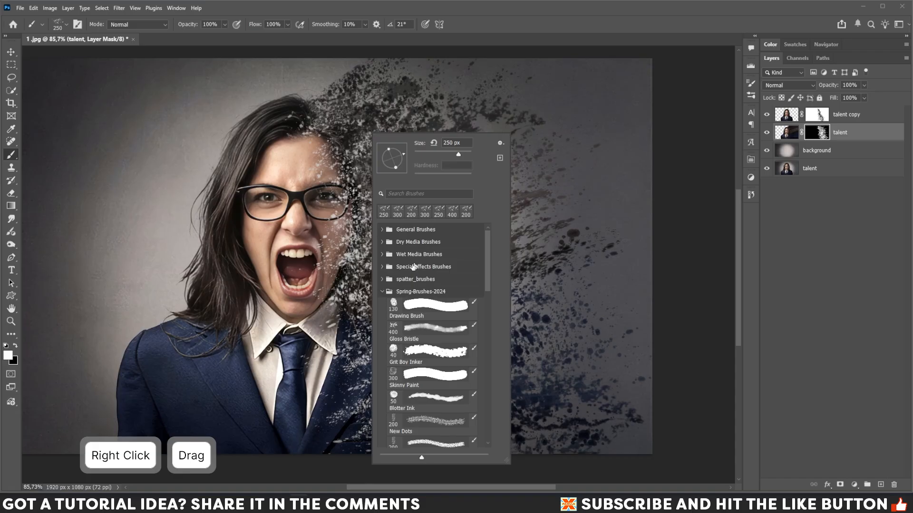
left_click(382, 292)
left_click(382, 229)
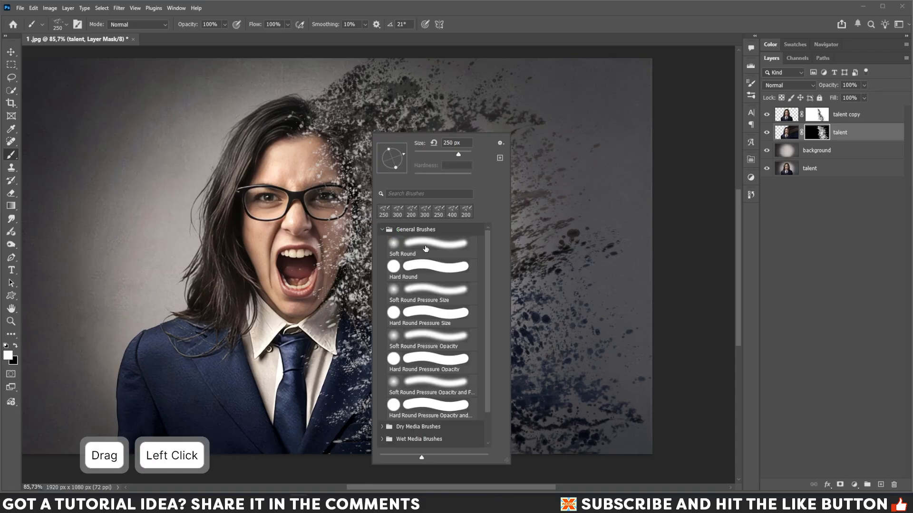
left_click(425, 245)
key("Return")
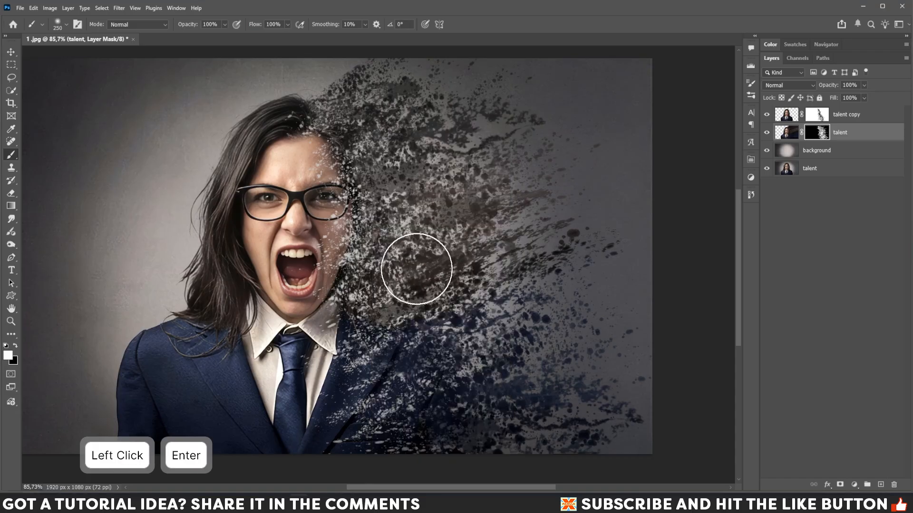
Step: On the talent copy layer's mask, reduce the brush to 50 px and then smaller and paint white over specks beside the open mouth
left_click(818, 115)
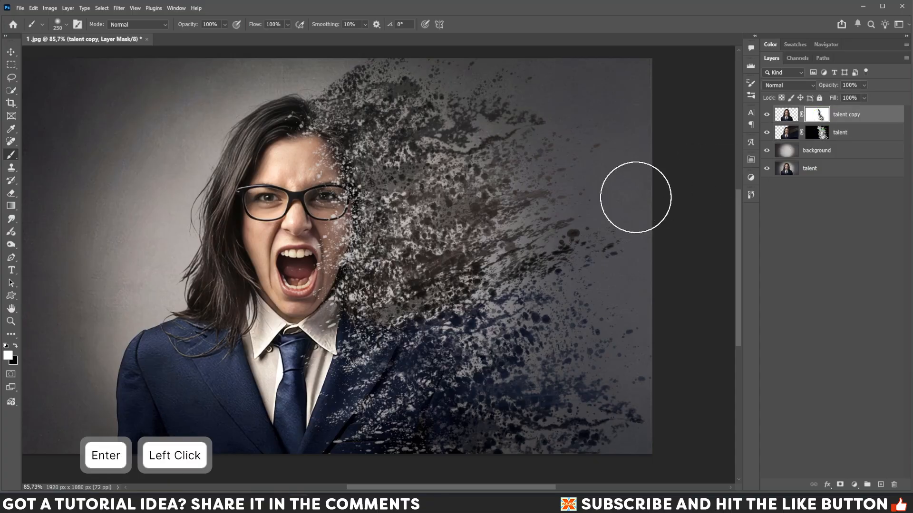
key("ctrl+equal")
key("ctrl+equal")
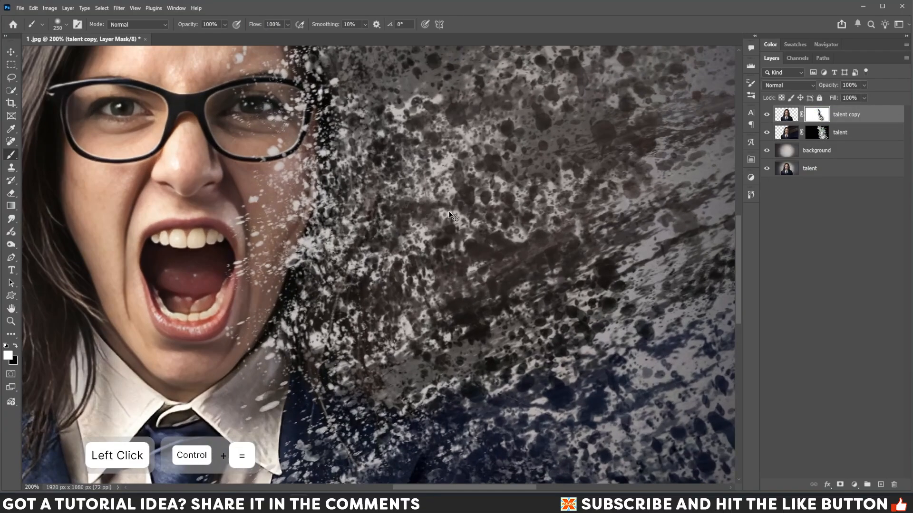
key("bracketleft")
key("bracketleft")
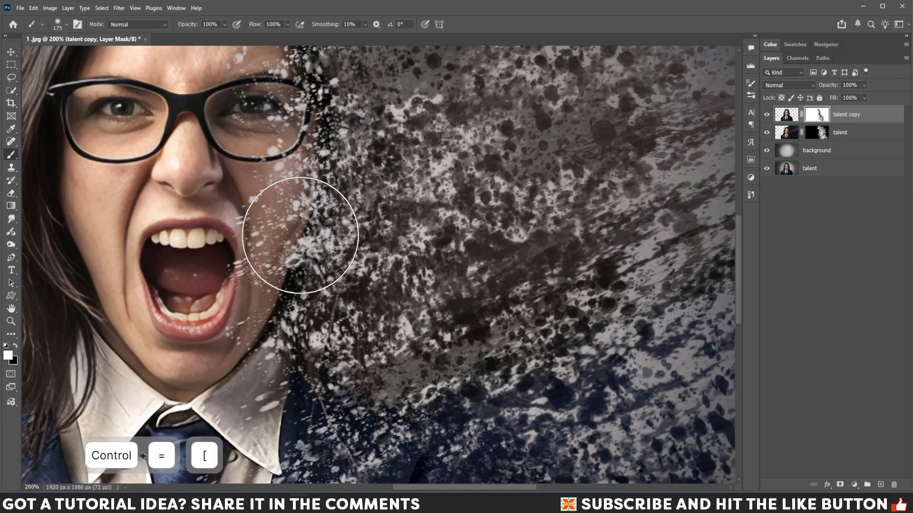
key("bracketleft")
key("bracketleft")
key("bracketleft")
key("bracketleft")
key("bracketleft")
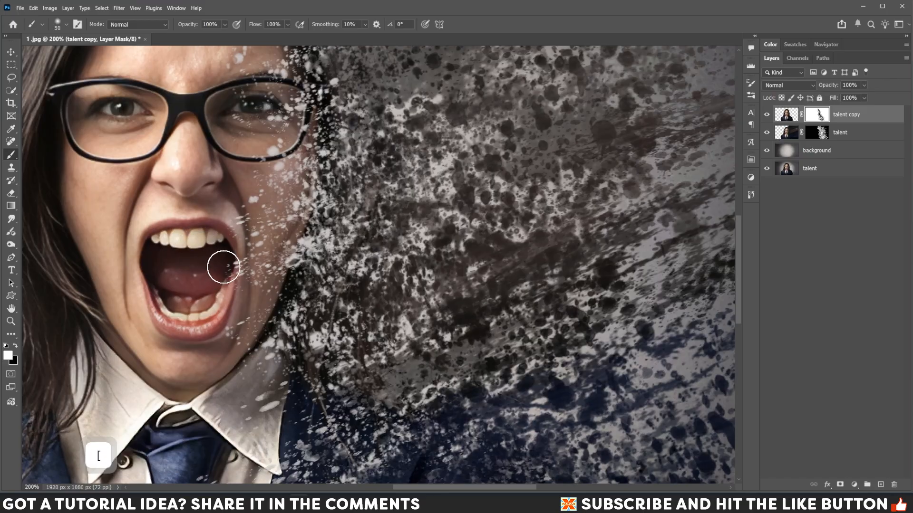
left_click(223, 272)
key("bracketleft")
left_click(236, 266)
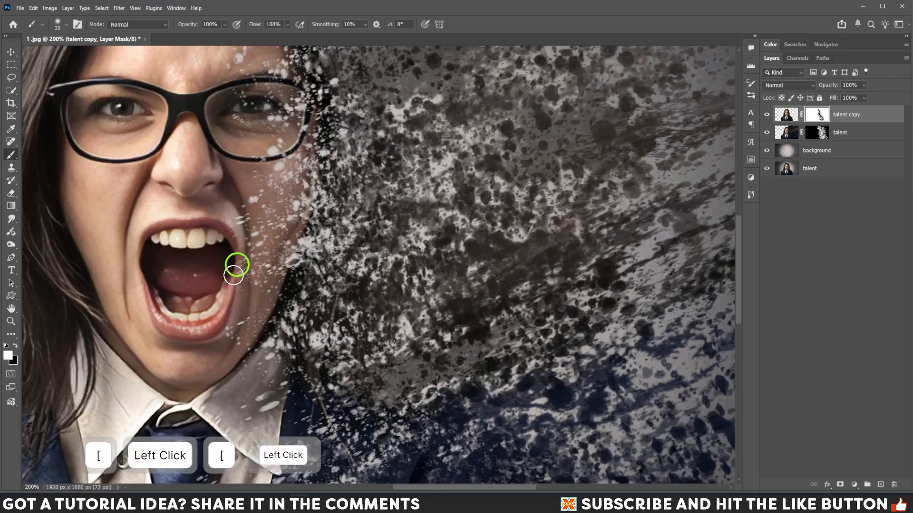
Step: Paint away the remaining specks along the lips, chin and nearby cheek with a brush of about 35 px
key("bracketleft")
left_click(225, 234)
mouse_move(227, 232)
left_mouse_down()
mouse_move(237, 255)
mouse_move(221, 339)
mouse_move(234, 330)
mouse_move(219, 342)
mouse_move(241, 319)
mouse_move(181, 381)
mouse_move(231, 356)
mouse_move(238, 337)
mouse_move(209, 375)
left_mouse_up()
key("bracketright")
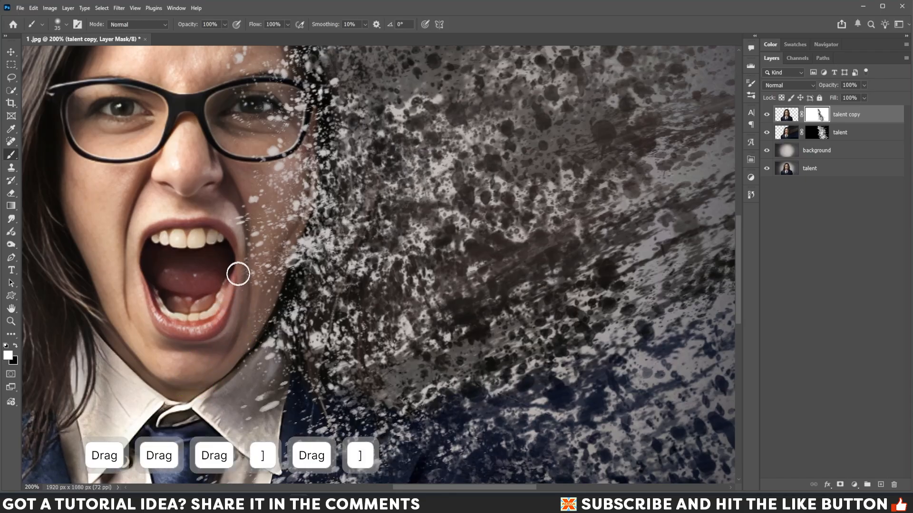
left_click_drag(236, 230, 237, 230)
mouse_move(247, 189)
left_mouse_down()
mouse_move(261, 204)
mouse_move(285, 167)
mouse_move(326, 265)
mouse_move(308, 301)
left_mouse_up()
key("space")
left_click_drag(262, 337, 269, 342)
mouse_move(310, 296)
left_mouse_down()
mouse_move(292, 306)
mouse_move(300, 292)
left_mouse_up()
Step: Reduce the brush from 30 px to 7 px and restore the upper rim of the glasses beside the dispersion
key("ctrl+equal")
key("bracketleft")
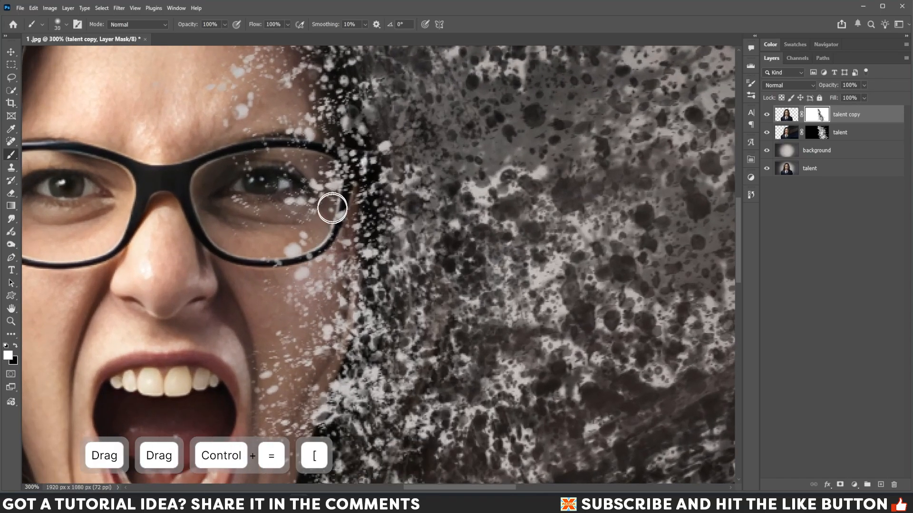
left_click_drag(236, 147, 271, 147)
key("bracketleft")
left_click(263, 147)
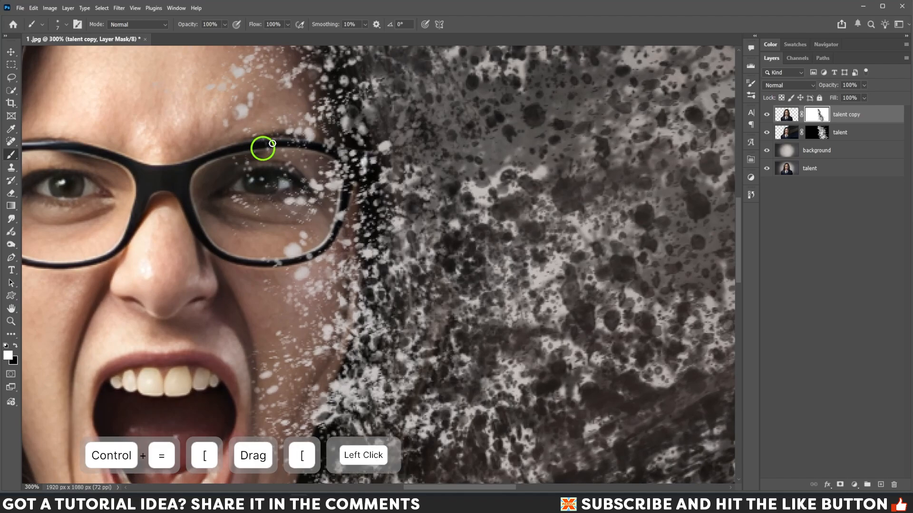
left_click(291, 146)
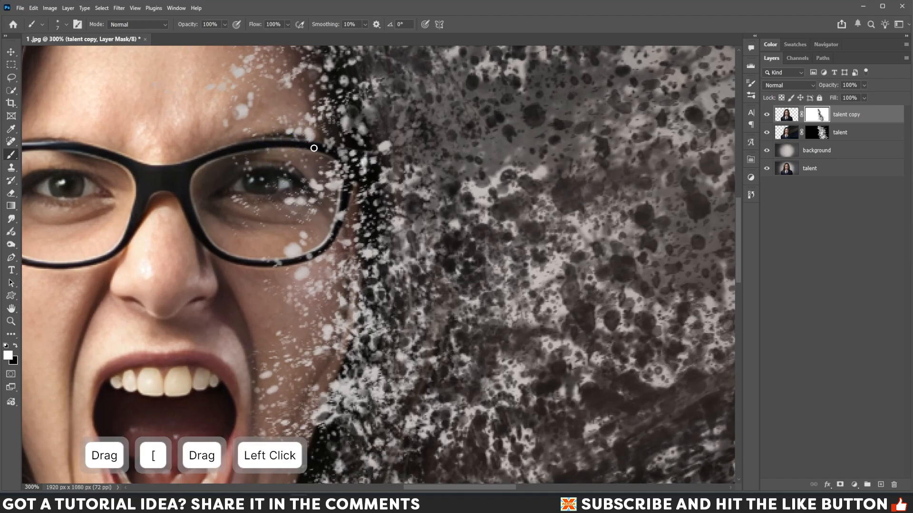
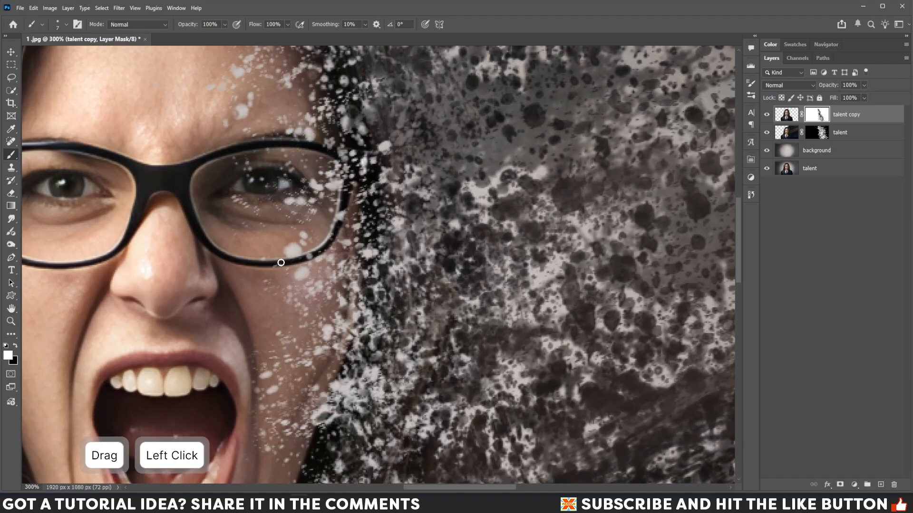
Step: Restore the lower and outer rims of the same lens with the 7 px brush
left_click_drag(281, 263, 340, 240)
left_click(336, 238)
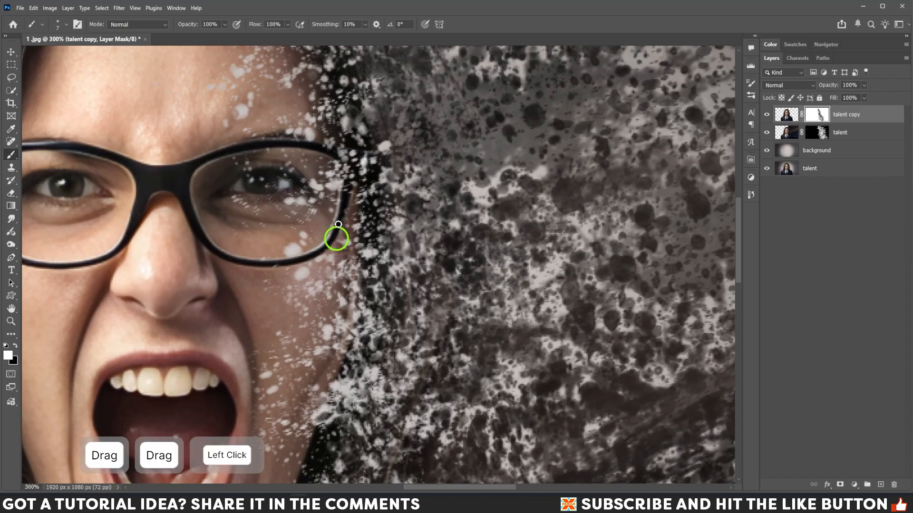
left_click(346, 193)
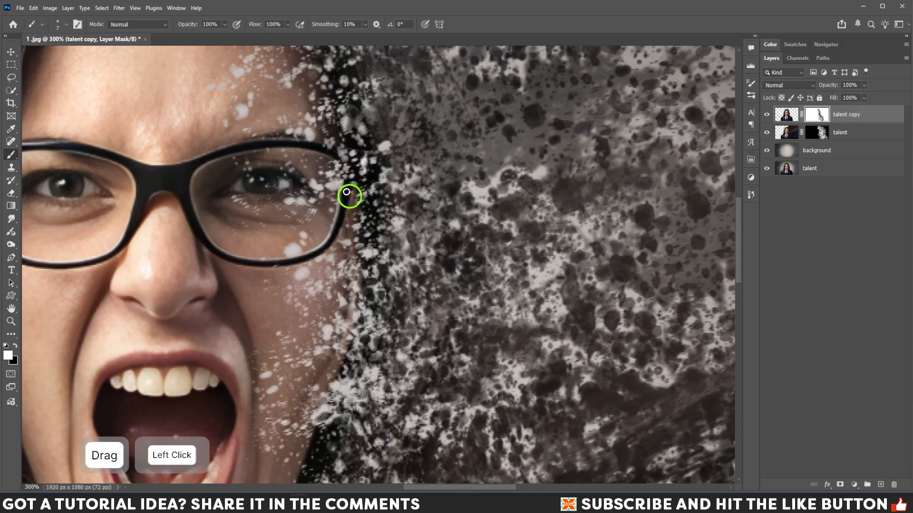
left_click(339, 163)
left_click(347, 190)
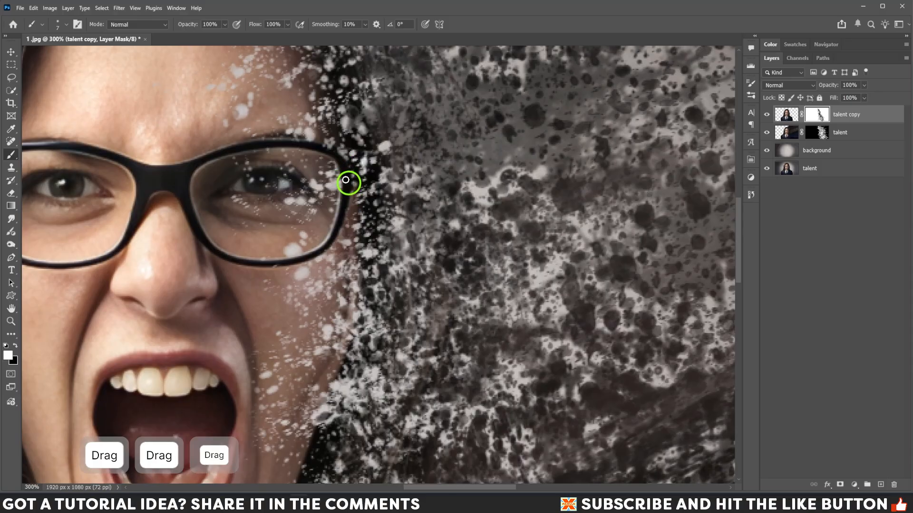
left_click(275, 263)
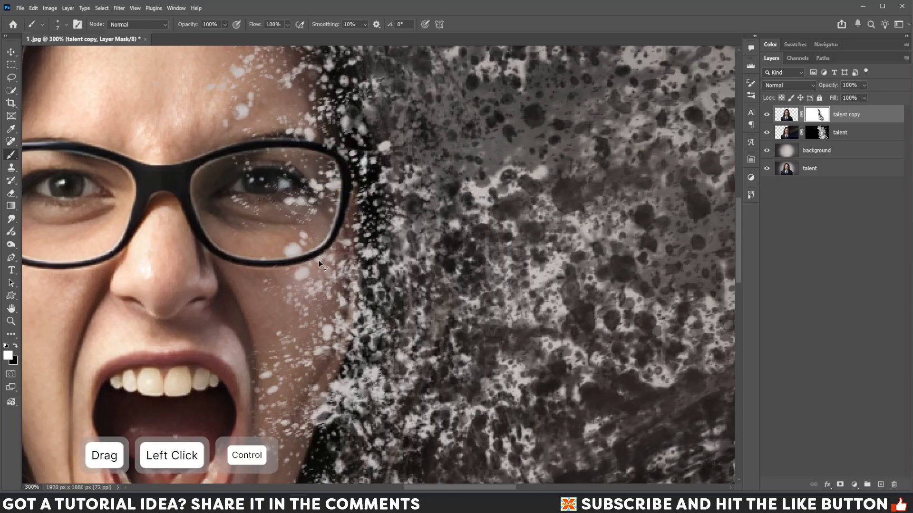
Step: Lower the brush opacity to 33% and the flow to 40%
key("ctrl+minus")
key("ctrl+minus")
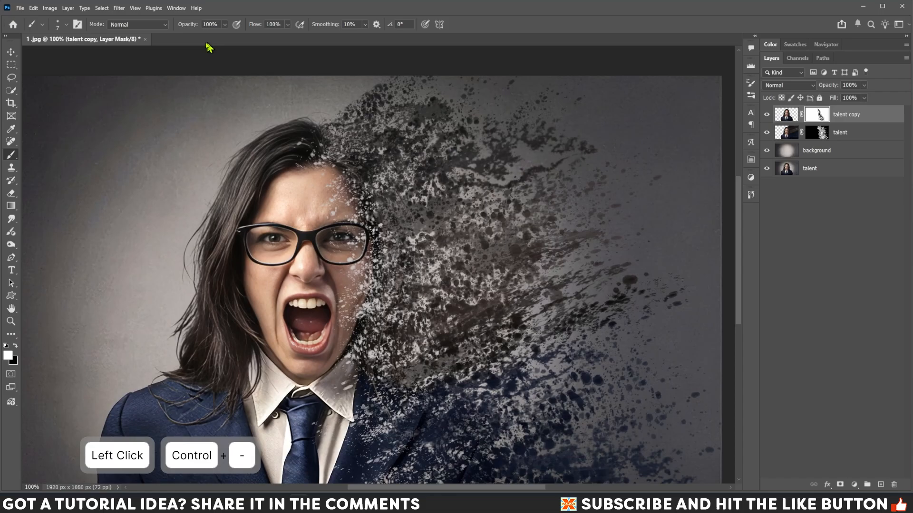
left_click(224, 24)
left_click_drag(213, 36, 204, 35)
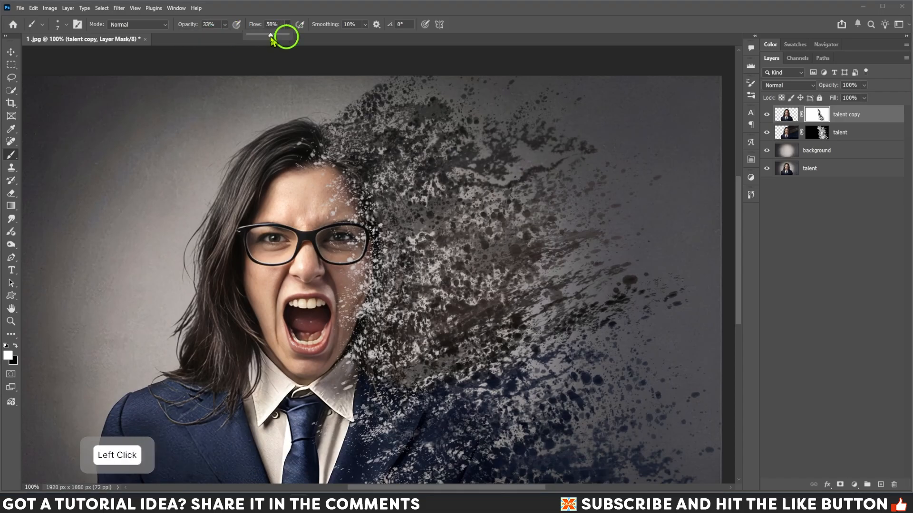
left_click_drag(265, 39, 263, 39)
key("Return")
Step: Display the mask overlay and partially paint out specks on the shirt collar and tie area, enlarging the brush from 40 px
left_click_drag(370, 369, 345, 268)
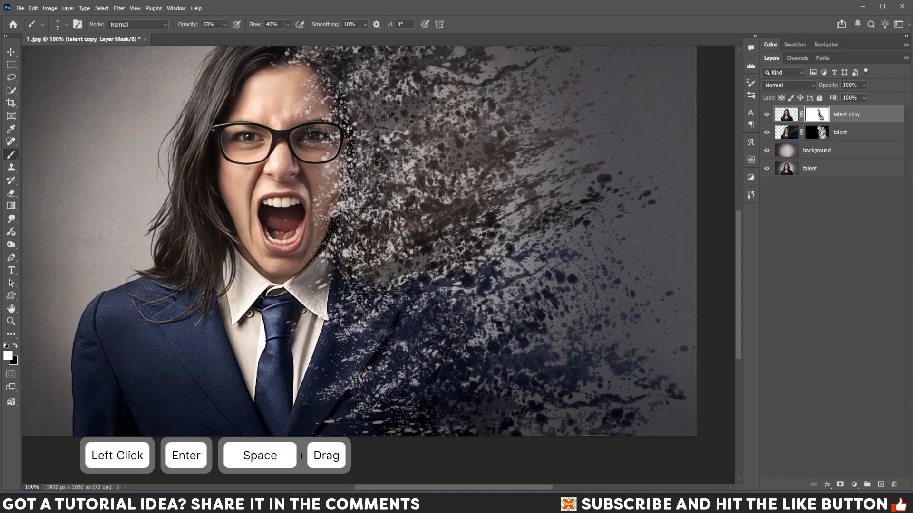
key("backslash")
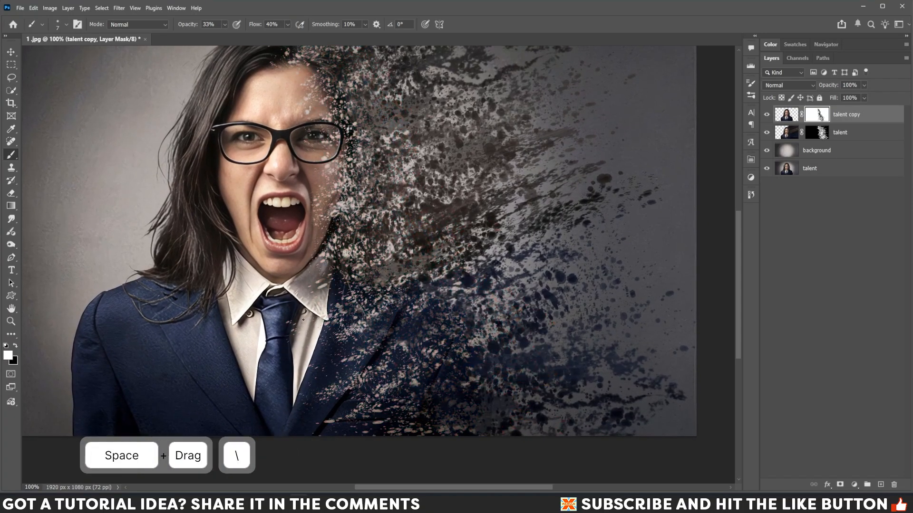
key("bracketright")
key("bracketright")
key("bracketright")
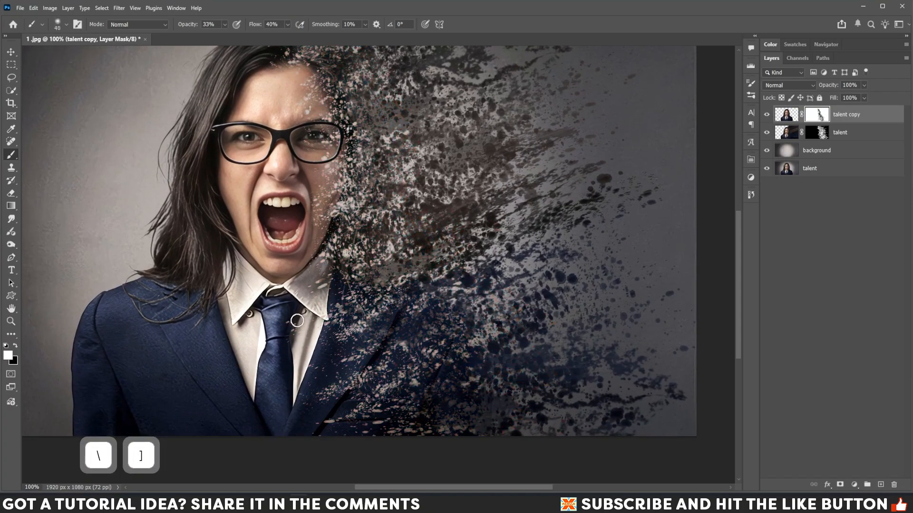
key("bracketright")
mouse_move(320, 293)
left_mouse_down()
mouse_move(265, 340)
mouse_move(292, 304)
mouse_move(330, 283)
mouse_move(256, 346)
left_mouse_up()
key("bracketright")
key("bracketright")
key("bracketright")
mouse_move(253, 351)
left_mouse_down()
mouse_move(251, 362)
mouse_move(304, 366)
left_mouse_up()
Step: Fade the specks across the lapel and lower jacket with a large brush, reducing it to 250 px for the collar side
key("bracketright")
mouse_move(331, 390)
left_mouse_down()
mouse_move(323, 385)
mouse_move(300, 406)
left_mouse_up()
mouse_move(298, 412)
left_mouse_down()
mouse_move(350, 412)
mouse_move(319, 444)
mouse_move(373, 449)
left_mouse_up()
key("bracketleft")
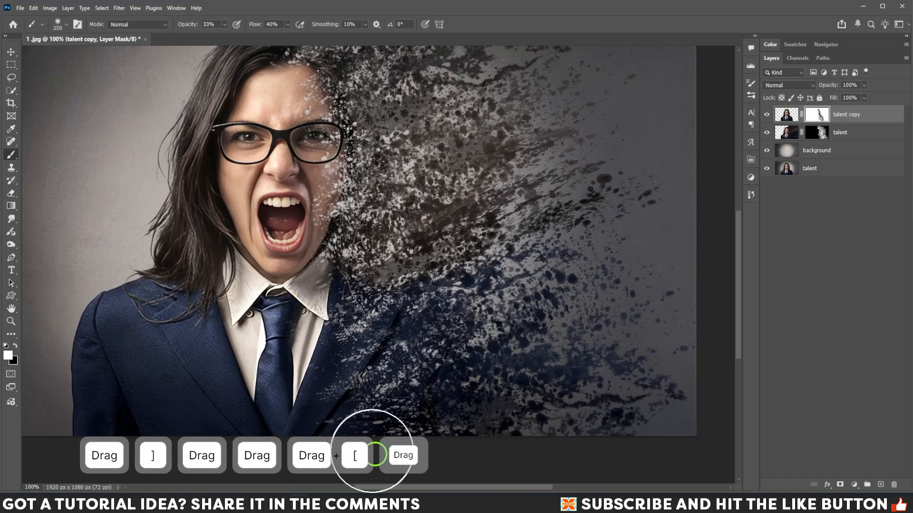
left_click_drag(327, 380, 309, 314)
Step: Fade the specks on the cheek beside the mouth, shrinking the brush to 125 px and on to 80 px
key("bracketleft")
left_click(317, 209)
key("bracketleft")
left_click(315, 213)
key("bracketleft")
left_click(320, 210)
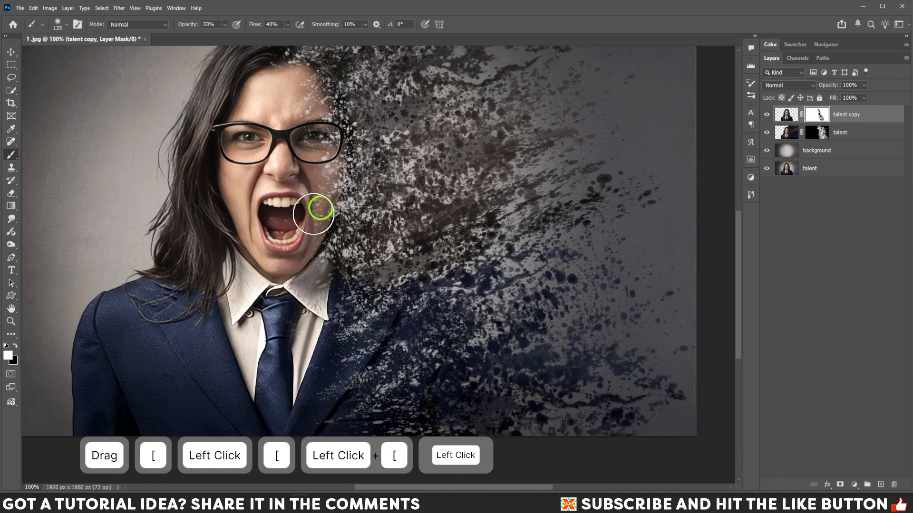
key("bracketleft")
mouse_move(320, 220)
left_mouse_down()
mouse_move(318, 252)
mouse_move(329, 254)
mouse_move(332, 245)
mouse_move(313, 228)
left_mouse_up()
key("bracketleft")
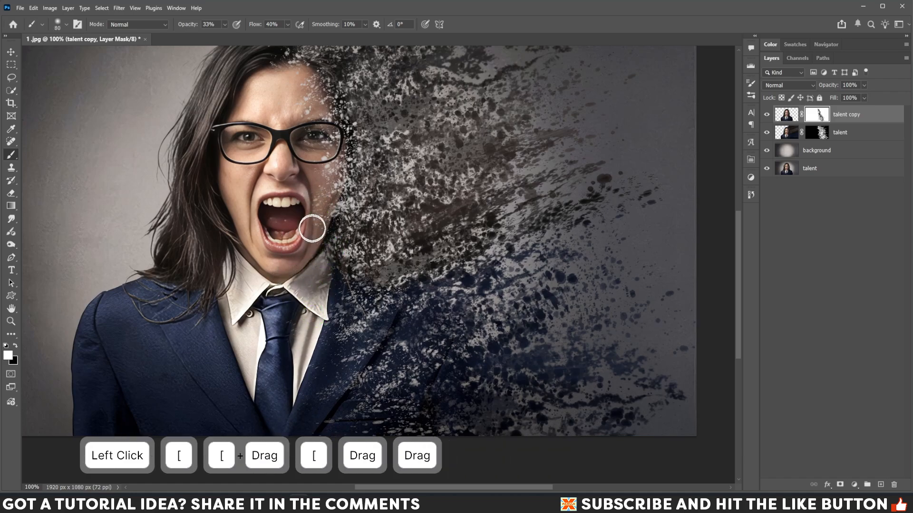
Step: Enlarge the brush to 100 px and soften the remaining specks on the cheek and near the glasses
key("bracketright")
left_click(324, 221)
key("bracketright")
mouse_move(334, 168)
left_mouse_down()
mouse_move(361, 156)
mouse_move(383, 218)
left_mouse_up()
key("space")
left_click(307, 181)
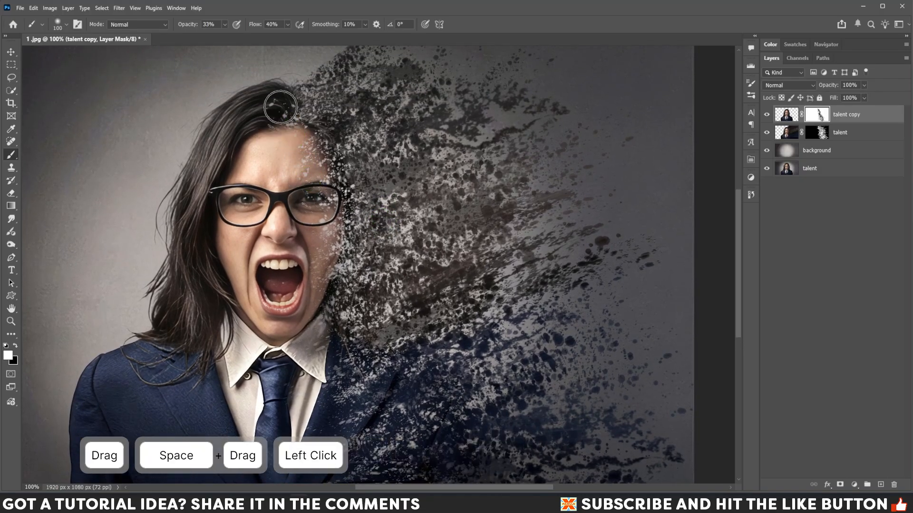
key("space")
mouse_move(394, 208)
left_mouse_down()
mouse_move(399, 169)
mouse_move(375, 183)
left_mouse_up()
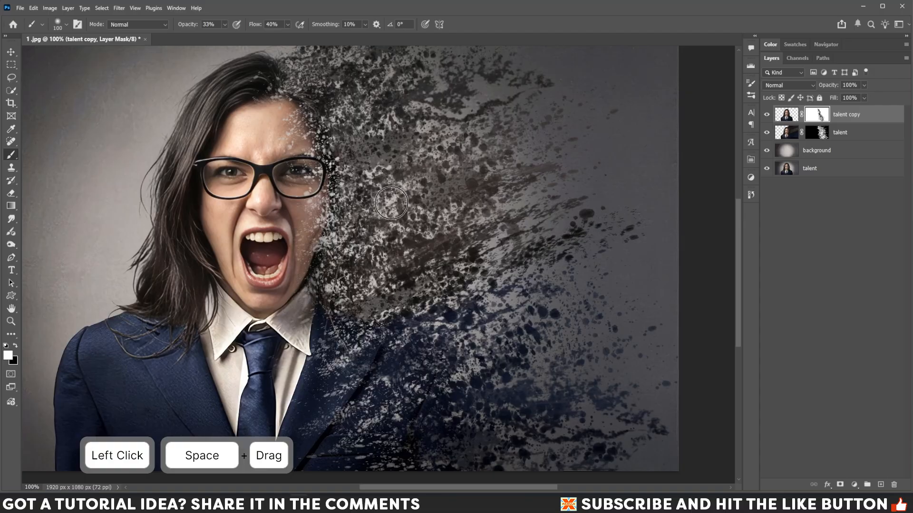
Step: Fit the image on screen and apply Levels to the talent layer's mask, raising the black input and setting the white input to 228
left_click(11, 322)
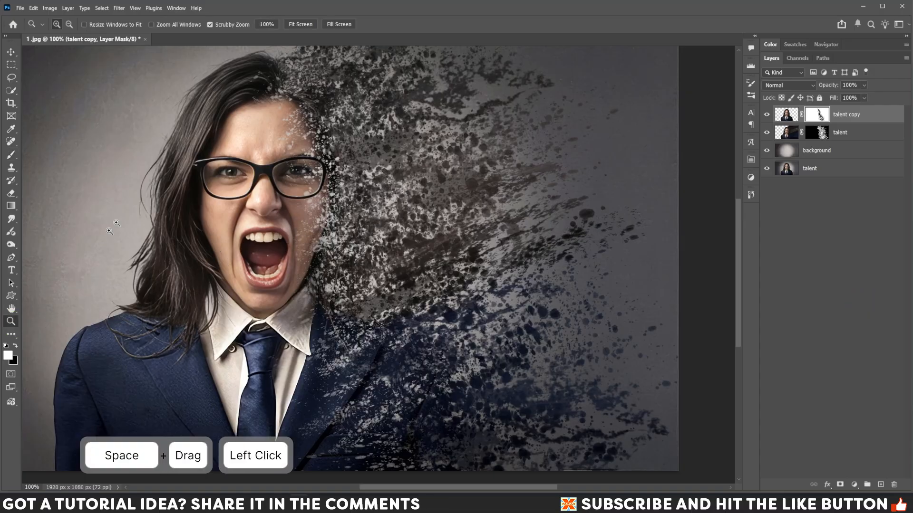
left_click(308, 28)
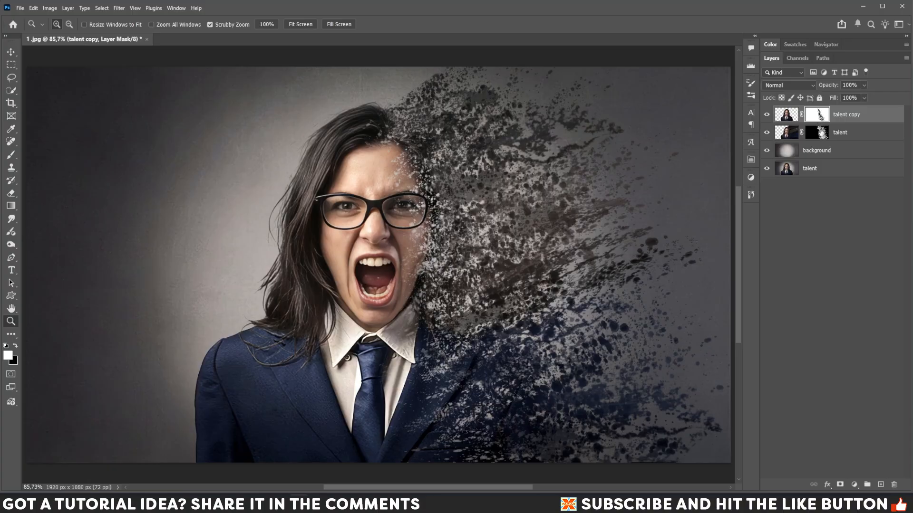
left_click(823, 134)
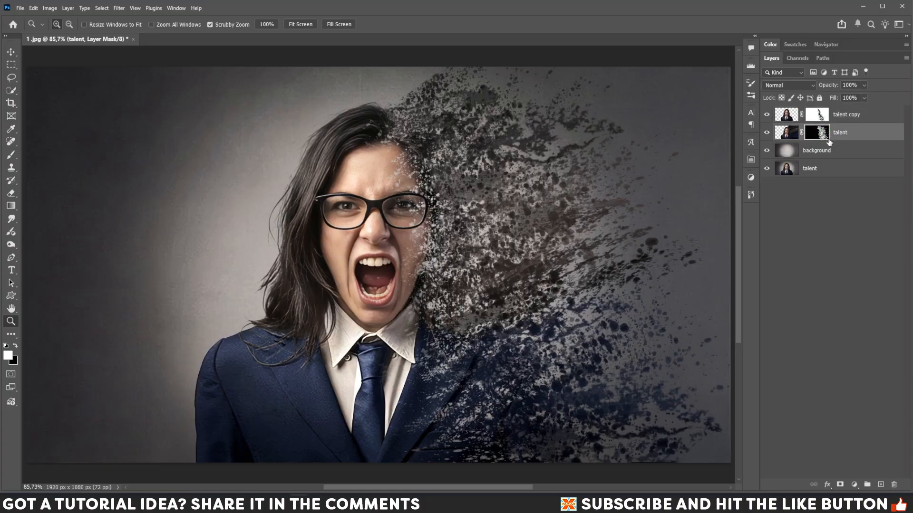
key("ctrl")
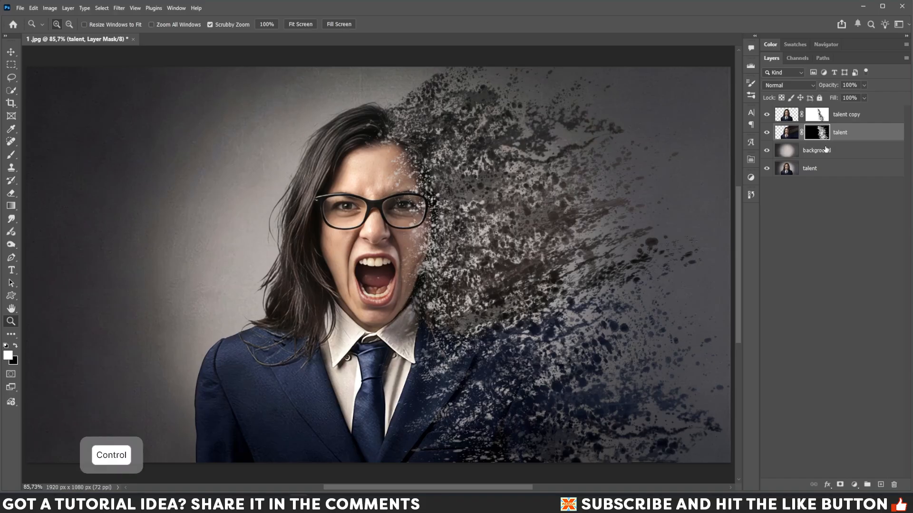
key("ctrl+l")
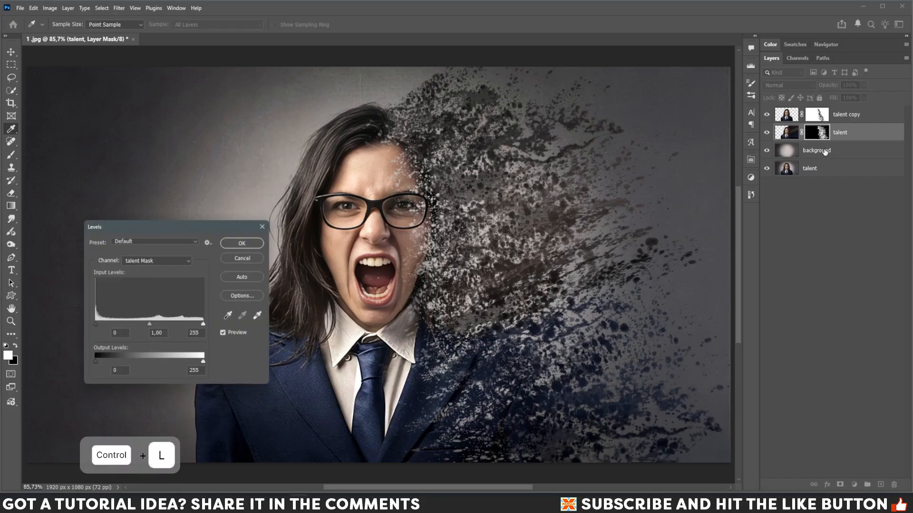
left_click_drag(139, 227, 161, 125)
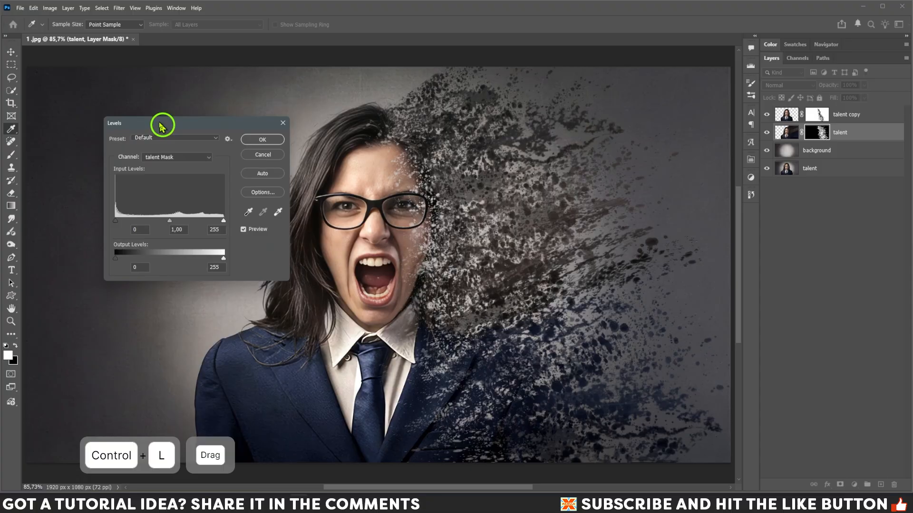
left_click_drag(114, 221, 125, 224)
left_click_drag(223, 221, 211, 224)
left_click_drag(125, 223, 129, 227)
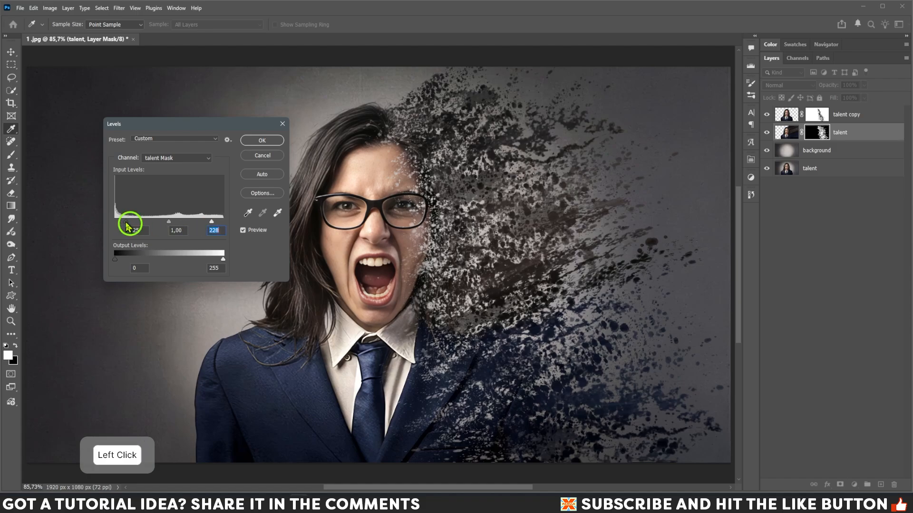
left_click(261, 141)
key("z")
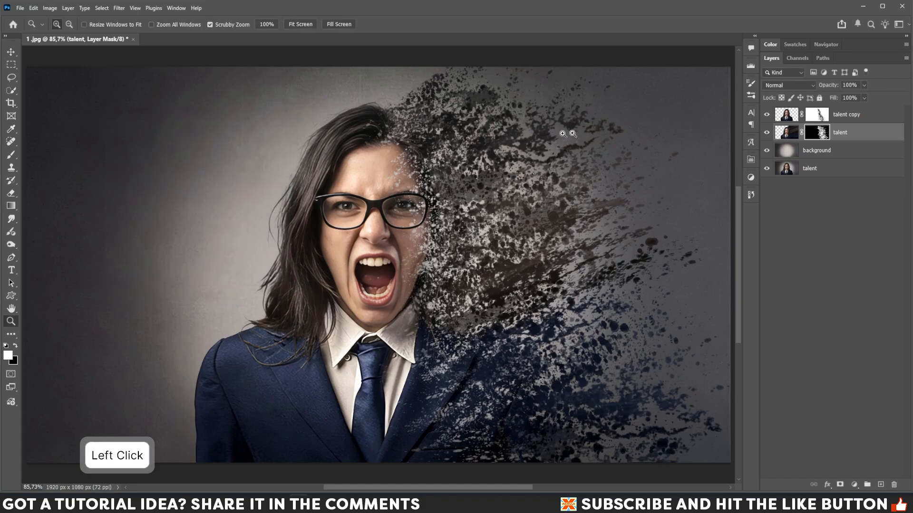
Step: Apply Levels to the talent copy layer's mask, raising the black input slightly and lowering the white input for crisper particles
left_click(821, 117)
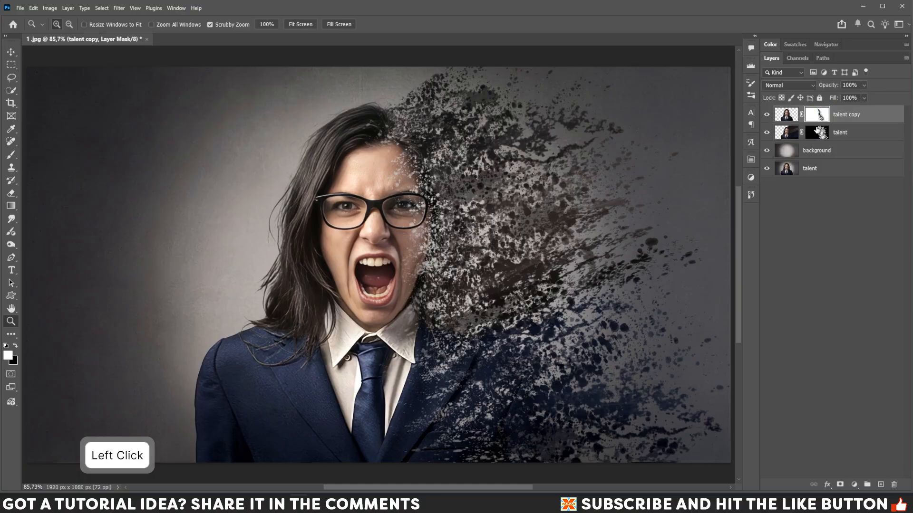
key("ctrl+l")
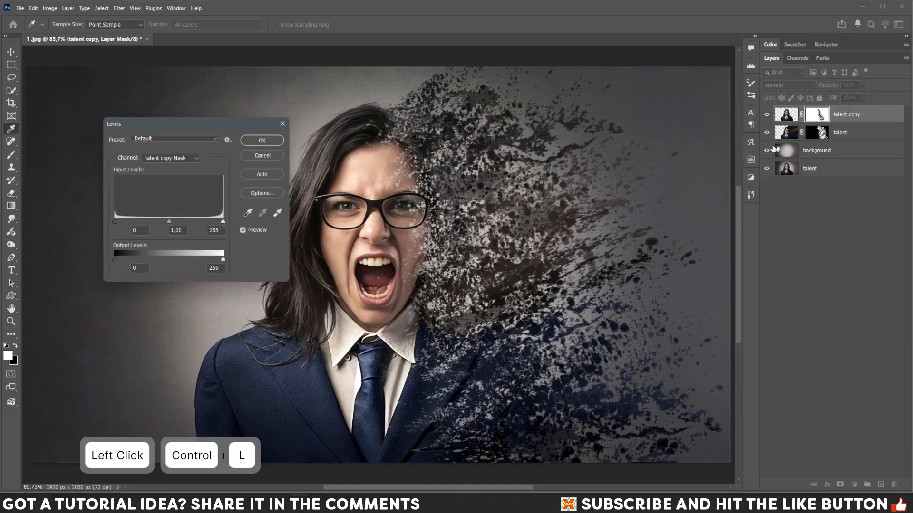
left_click_drag(116, 223, 122, 224)
left_click_drag(223, 222, 209, 224)
left_click(260, 142)
key("z")
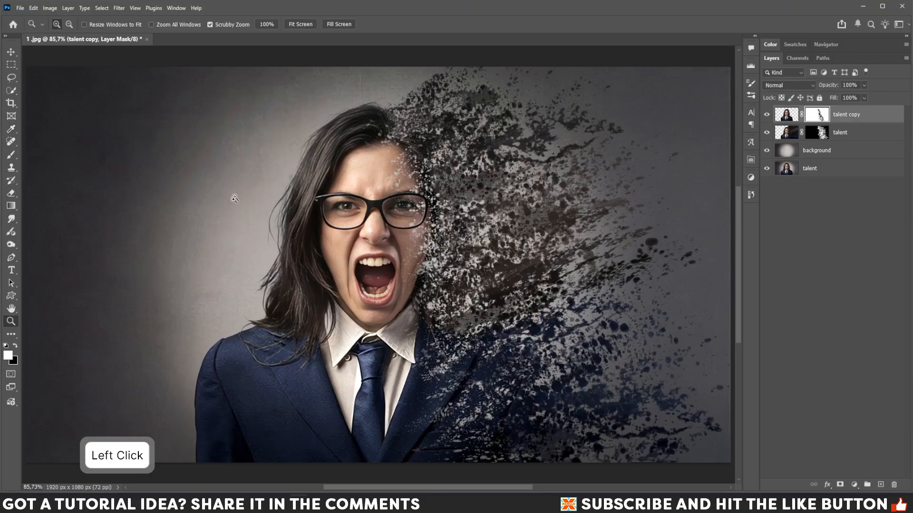
Step: Open the image file broken glass 2.jpg from the m folder
left_click(20, 10)
left_click(36, 29)
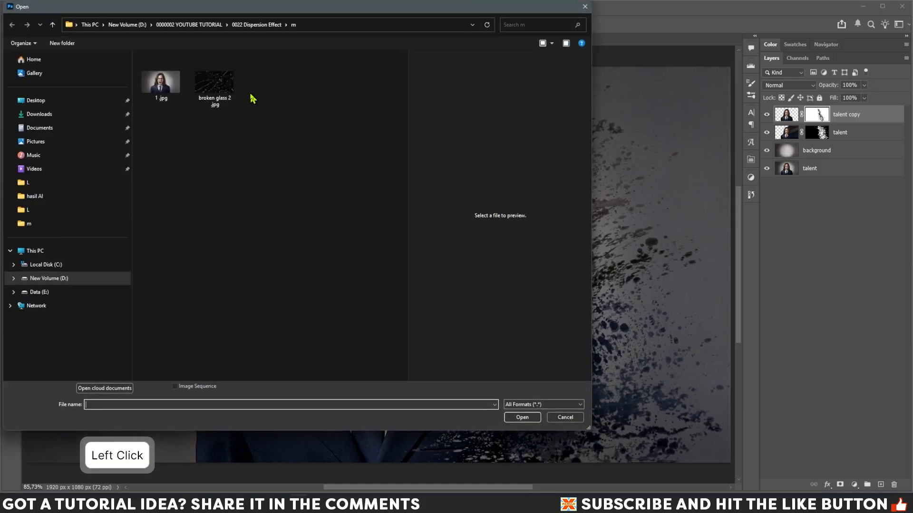
left_click_drag(296, 11, 334, 27)
left_click(253, 95)
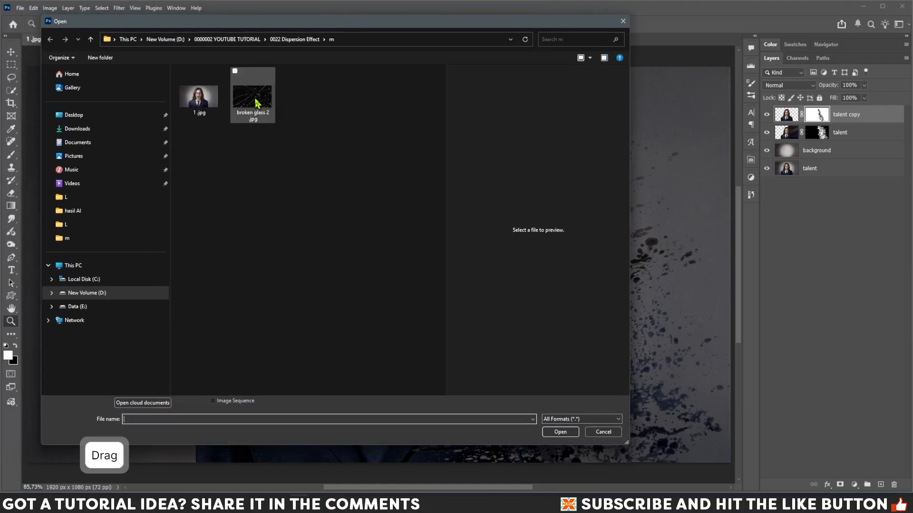
left_click(557, 433)
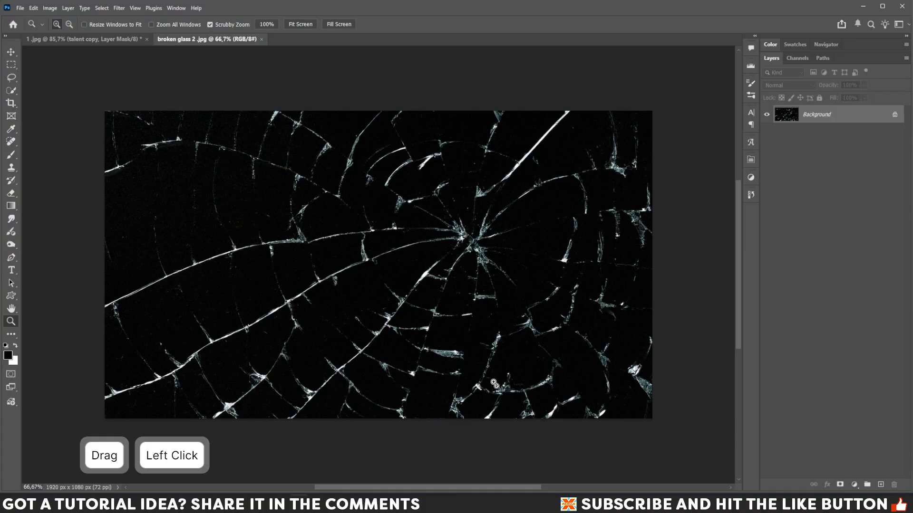
Step: Tile both documents vertically, copy the broken glass layer centred into 1.jpg, and close the broken glass document
left_click(176, 8)
mouse_move(185, 19)
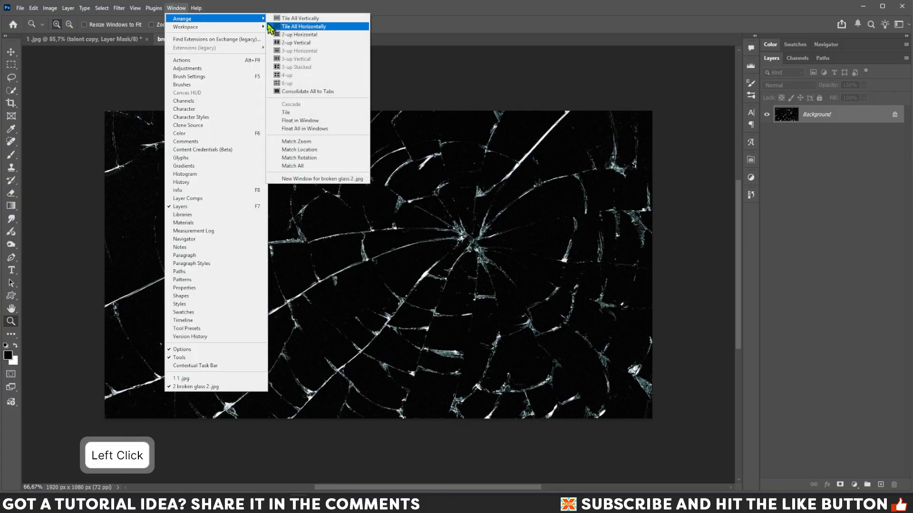
left_click(285, 18)
left_click(327, 70)
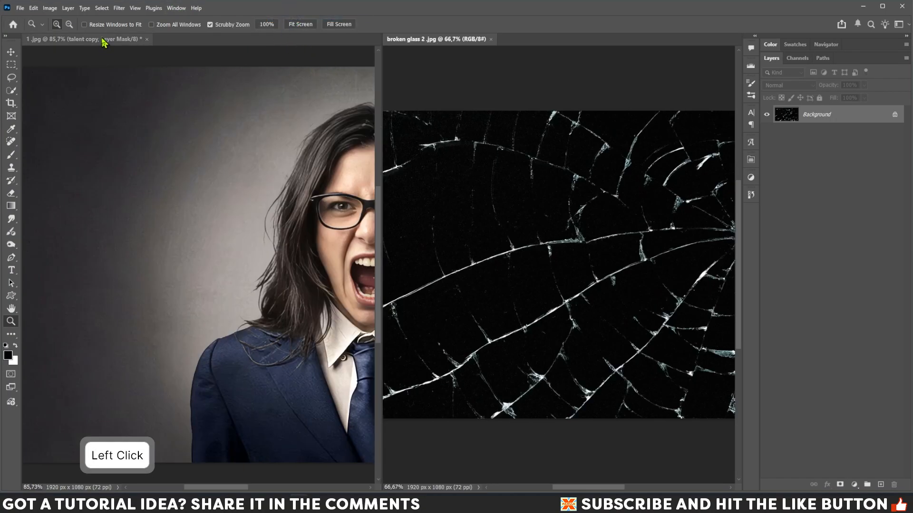
left_click(477, 40)
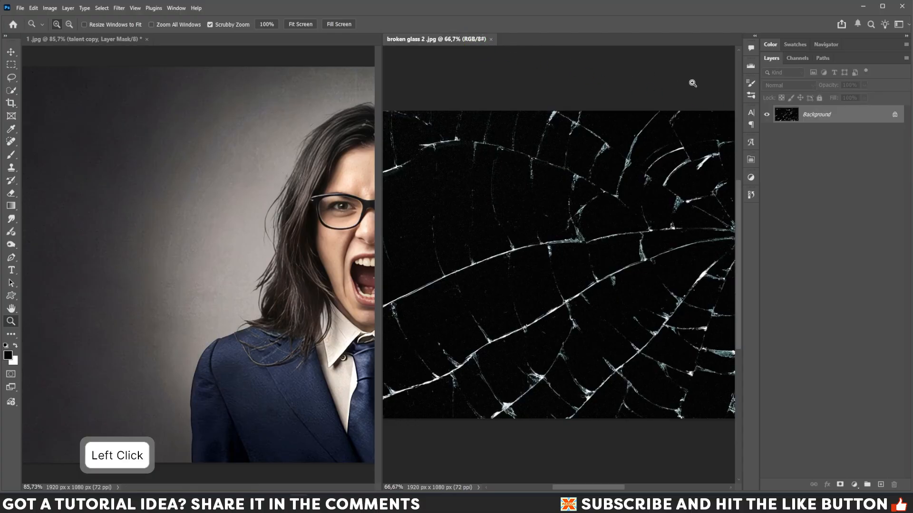
left_click_drag(850, 122, 243, 231)
left_click(491, 40)
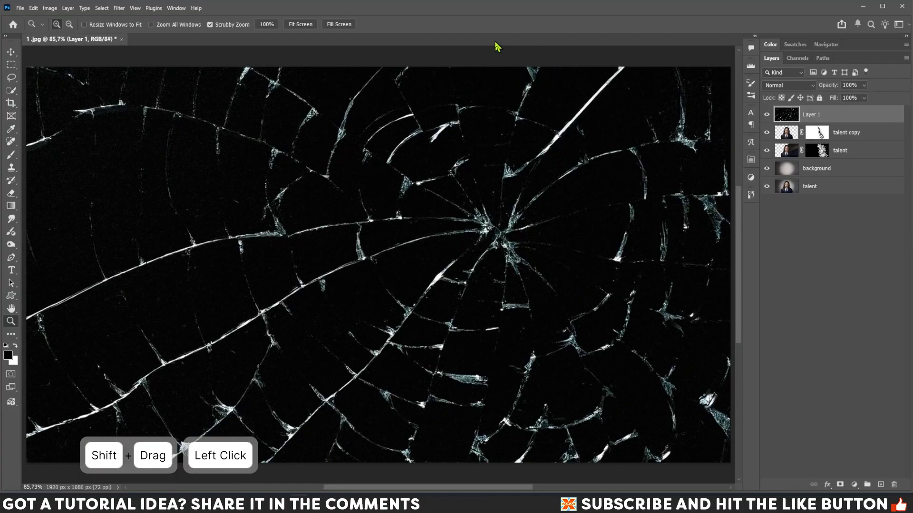
Step: Convert the broken glass layer to a Smart Object
key("ctrl+0")
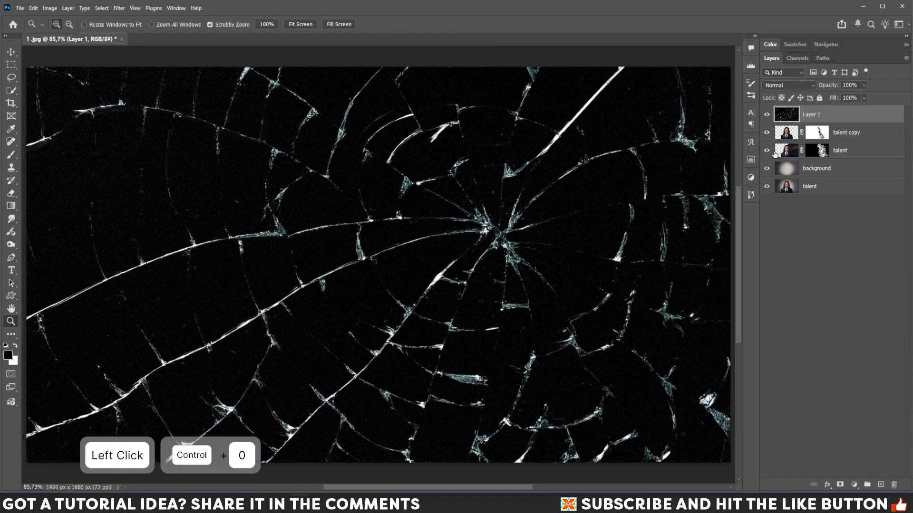
key("ctrl+minus")
right_click(826, 118)
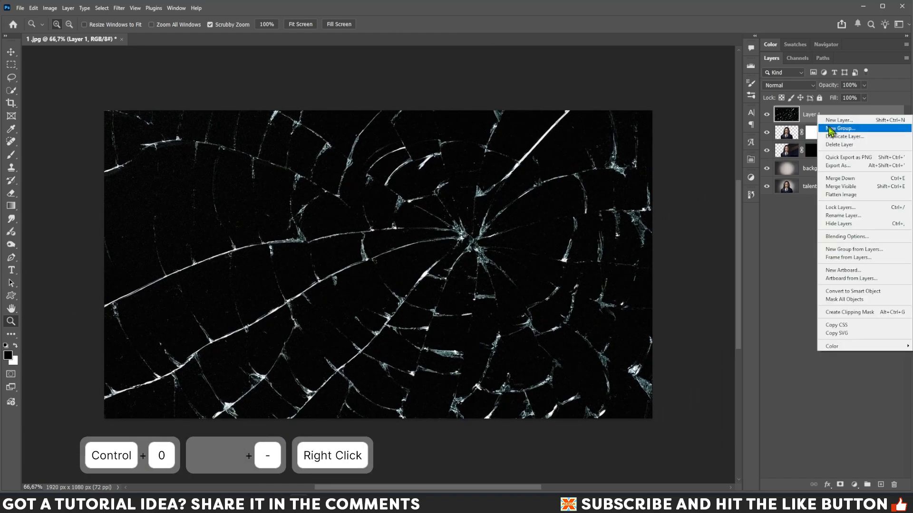
left_click(860, 292)
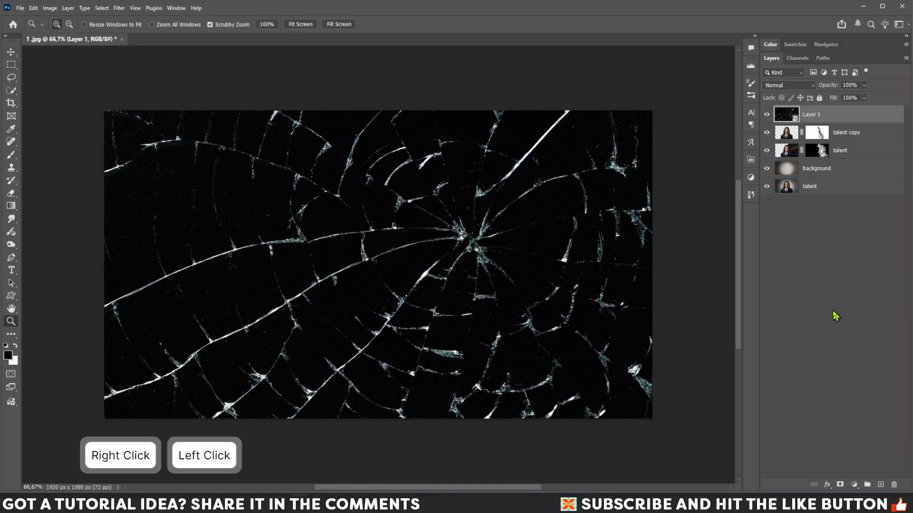
Step: Scale the broken glass layer down to about 35% so it sits over the woman's face
key("ctrl+t")
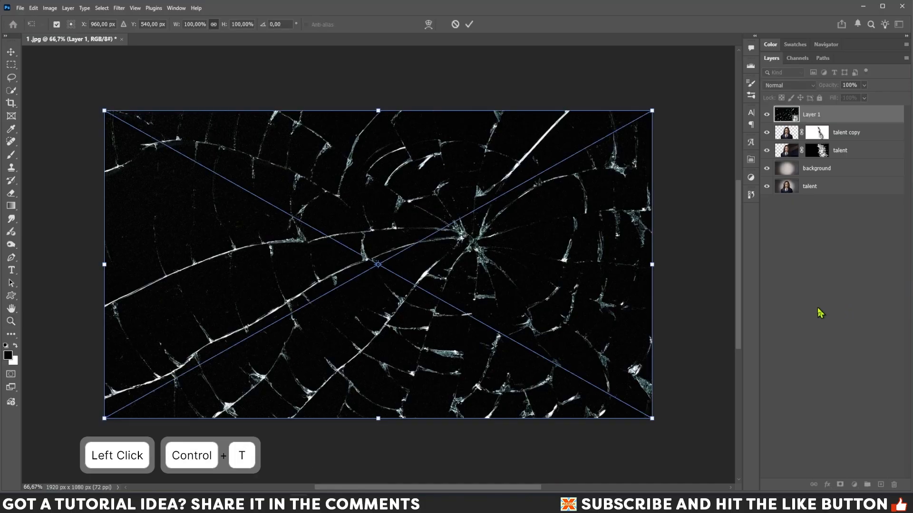
left_click_drag(105, 418, 290, 315)
left_click_drag(652, 111, 479, 207)
key("Return")
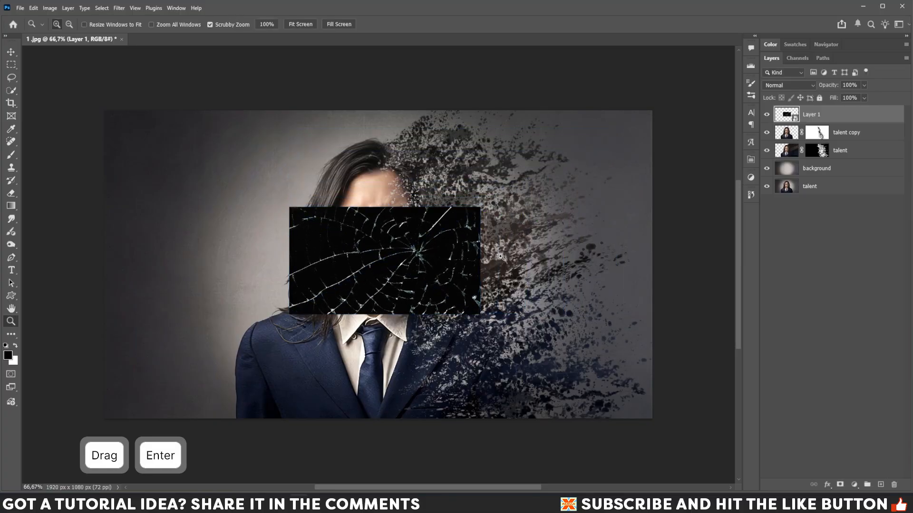
Step: Set the broken glass layer's blend mode to Screen
key("ctrl+equal")
left_click(808, 86)
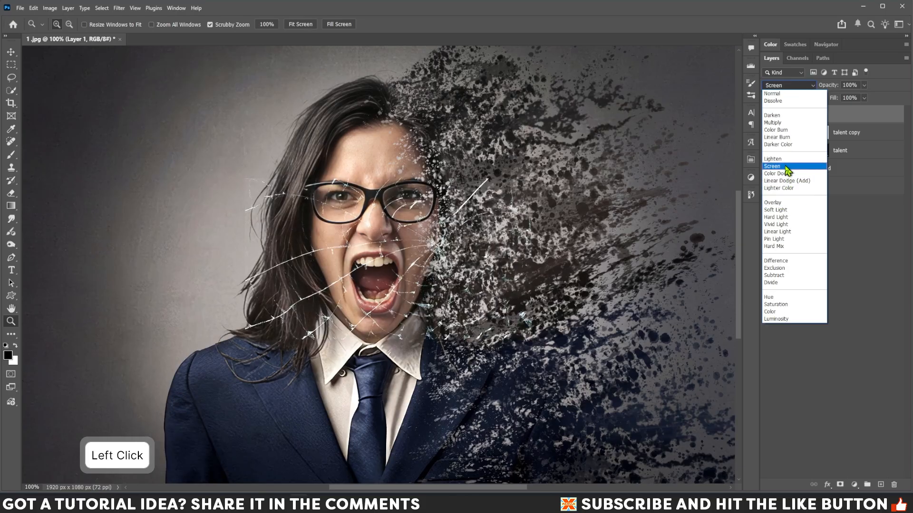
left_click(785, 166)
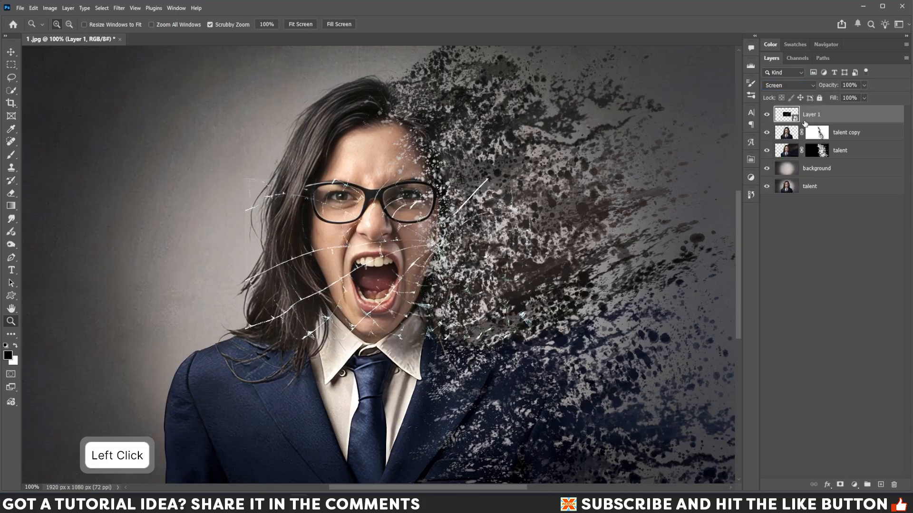
Step: Move the broken glass layer onto the eyeglasses and scale it to about 17% so it spans both lenses
key("ctrl+t")
left_click_drag(423, 270, 398, 240)
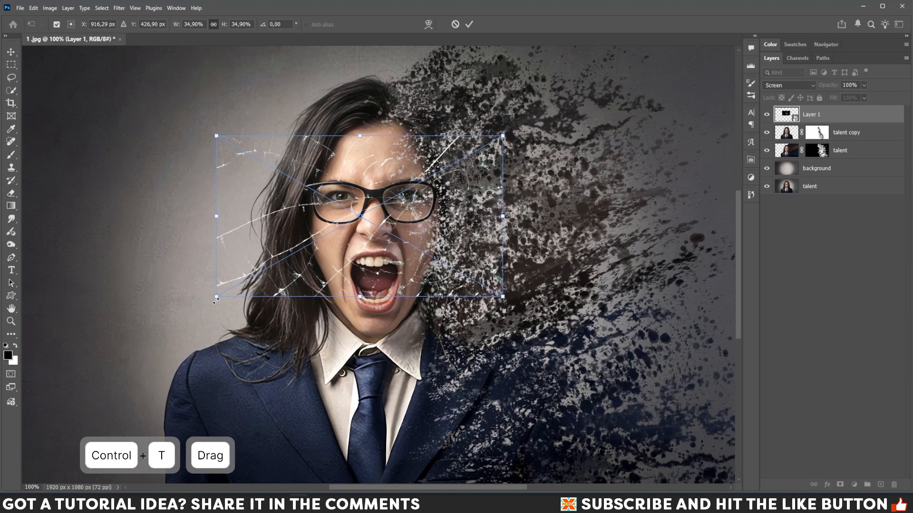
left_click_drag(215, 300, 303, 248)
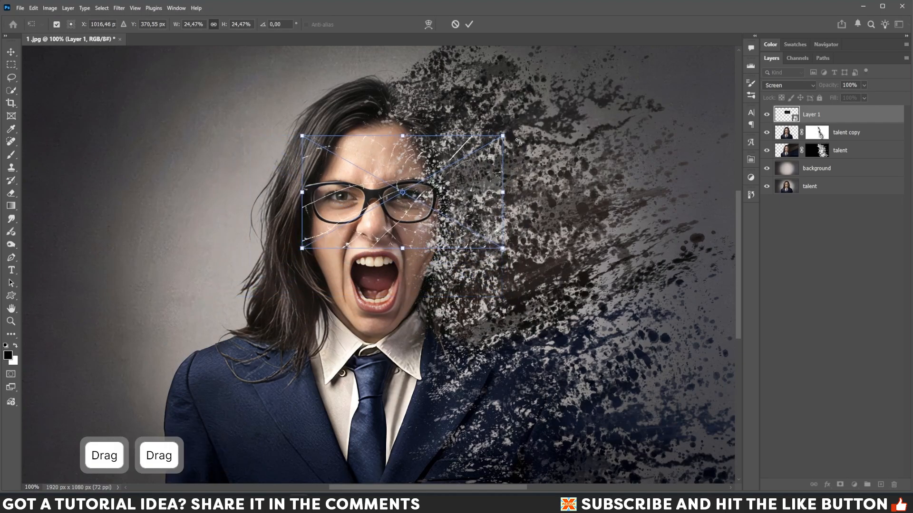
left_click_drag(502, 136, 441, 170)
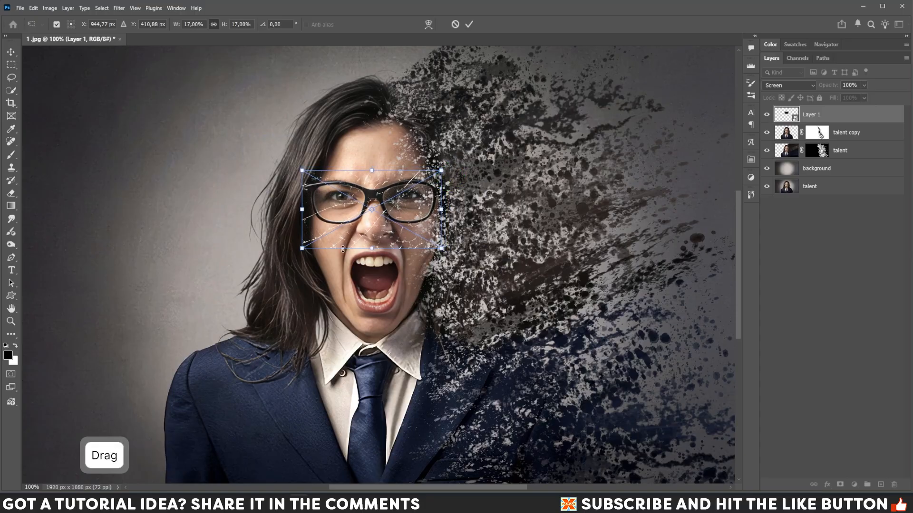
left_click_drag(304, 251, 307, 246)
key("Return")
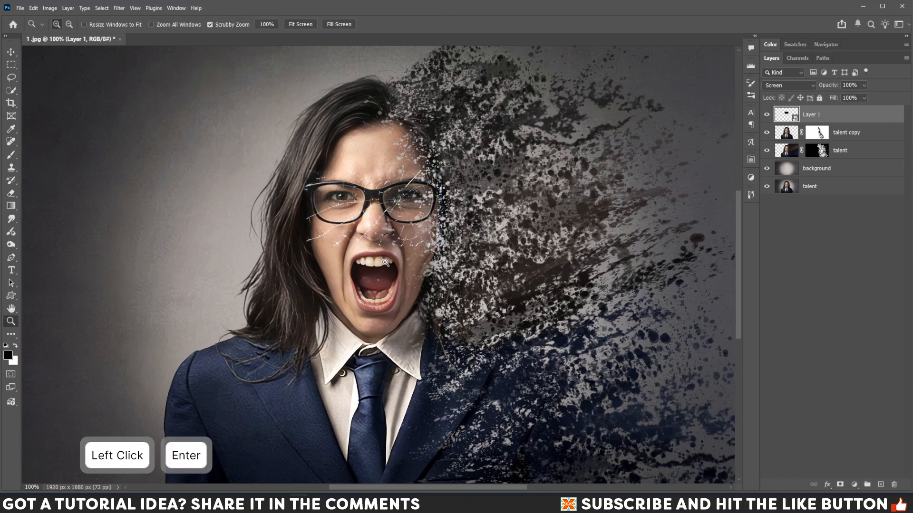
Step: Set up the Pen tool in Path mode with the Combine Shapes path operation for tracing the eyeglass lenses
key("ctrl+equal")
key("ctrl+equal")
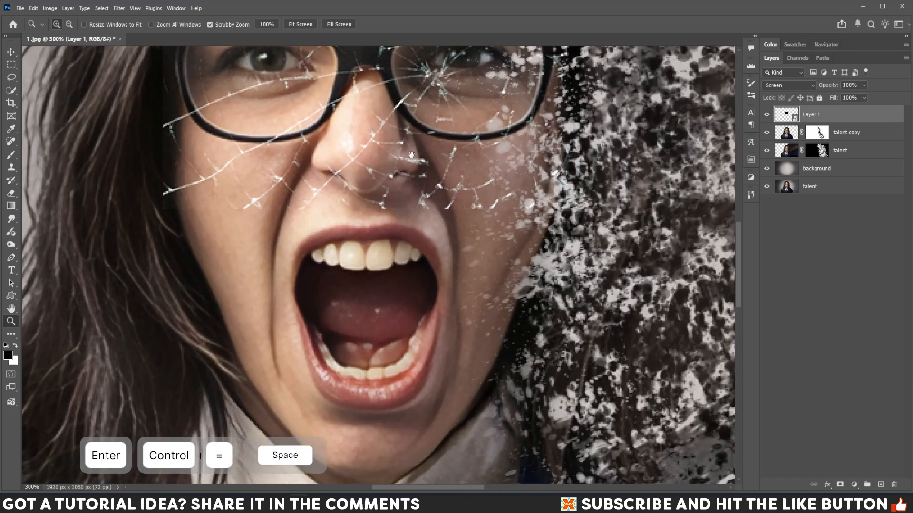
left_click_drag(442, 188, 413, 281)
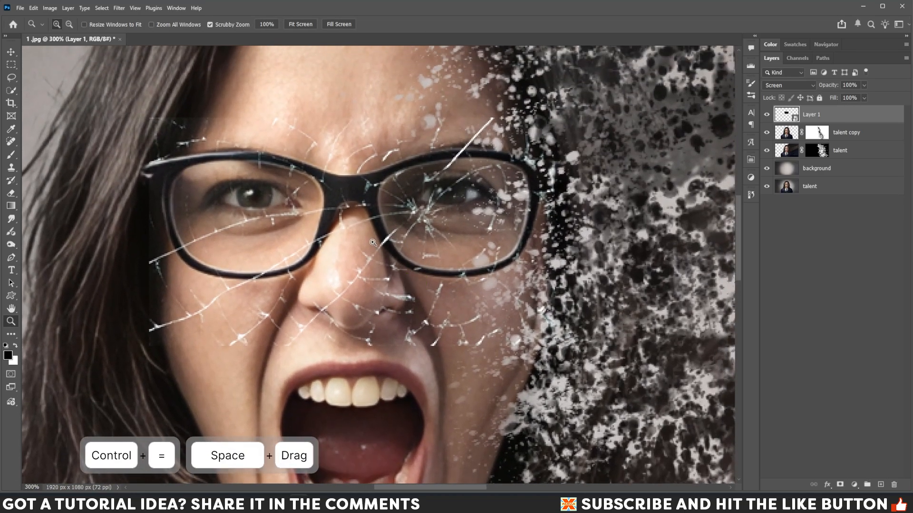
left_click(11, 257)
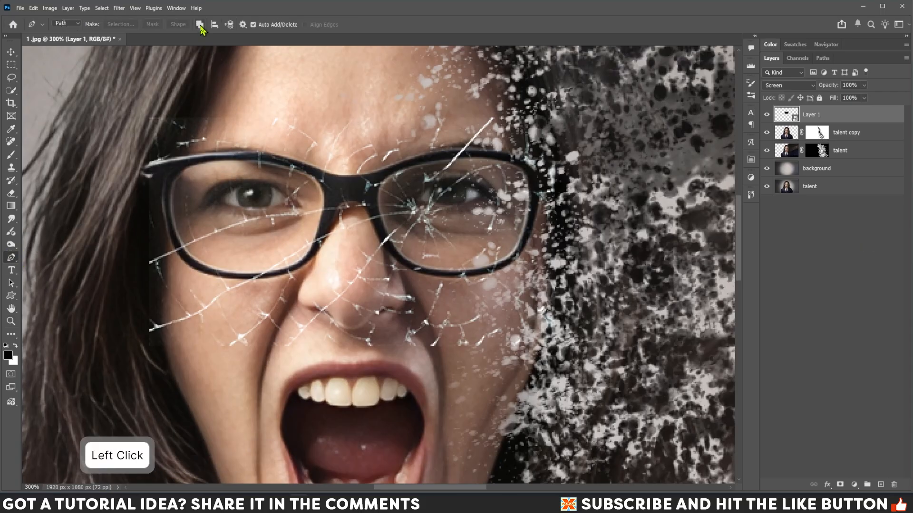
left_click(199, 26)
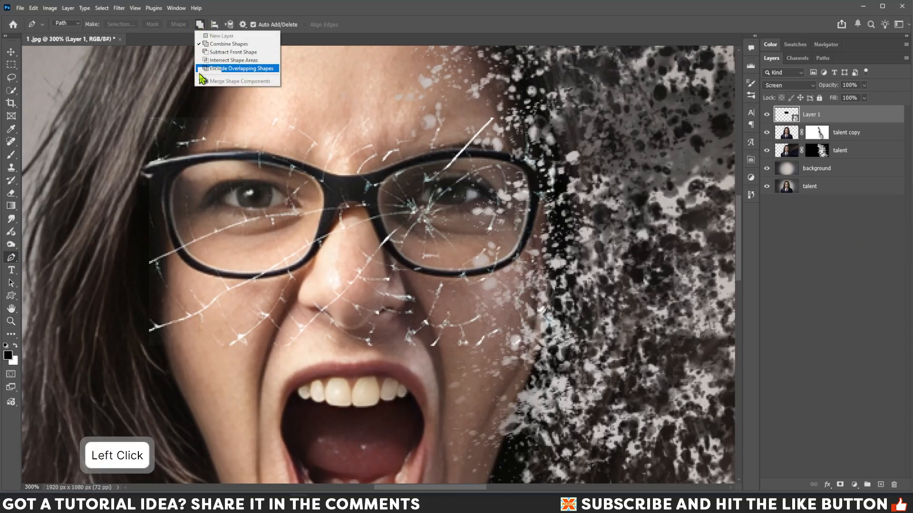
left_click(215, 46)
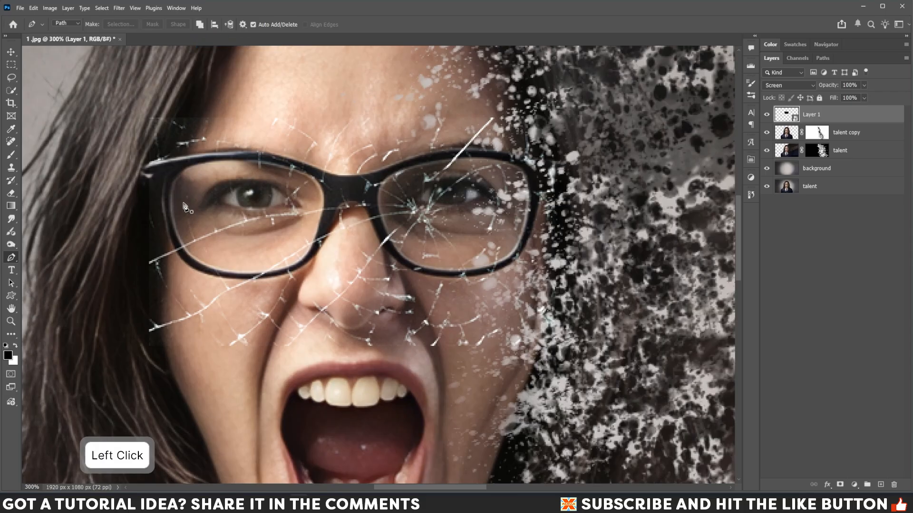
Step: Trace a closed path along the inner rim of the eyeglass lens farther from the dispersion
key("ctrl+equal")
left_click(104, 164)
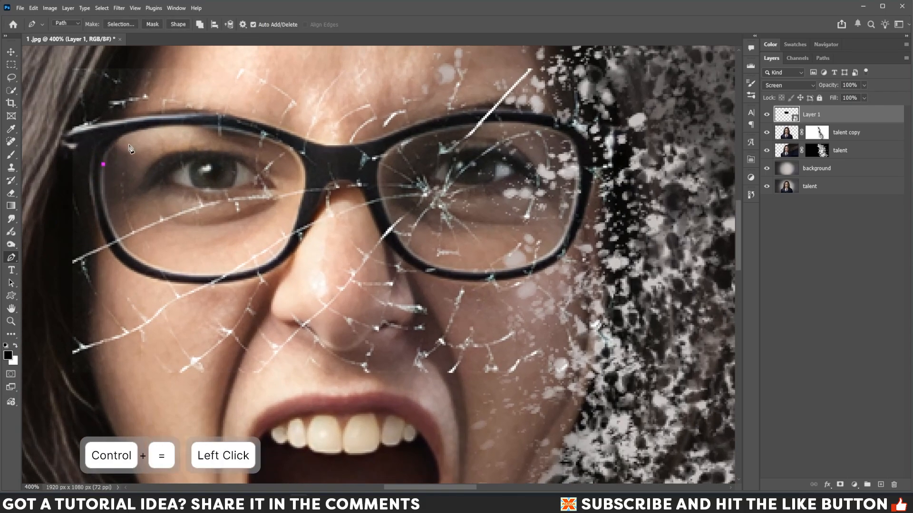
left_click_drag(132, 131, 153, 126)
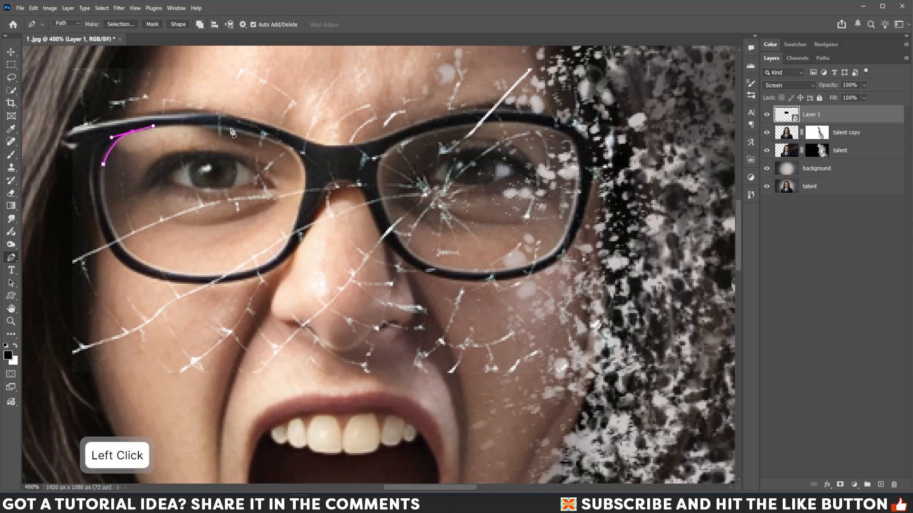
left_click_drag(230, 128, 257, 133)
left_click_drag(301, 154, 305, 161)
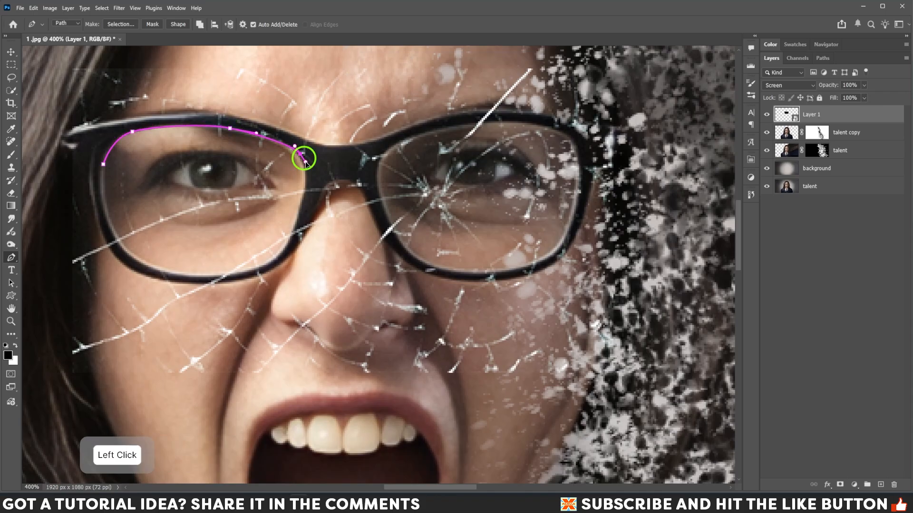
left_click_drag(297, 222, 285, 250)
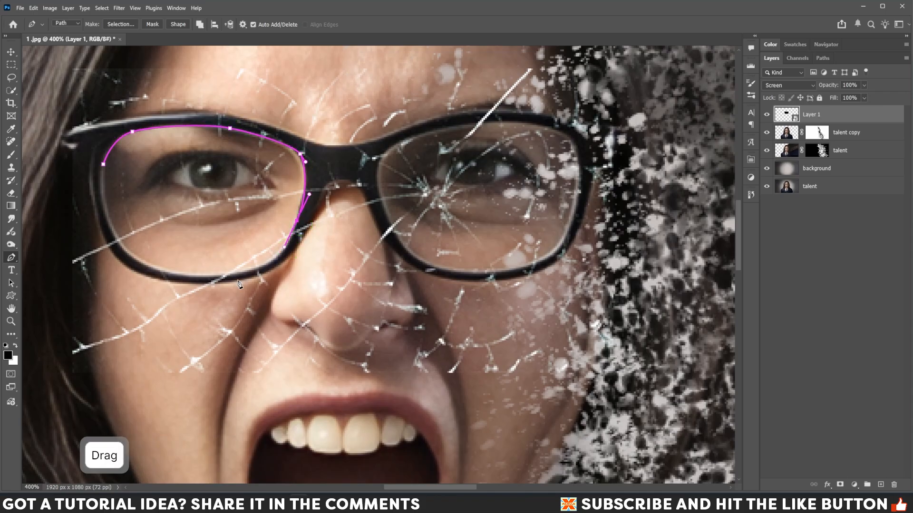
left_click_drag(241, 275, 213, 278)
key("ctrl+z")
left_click(148, 267)
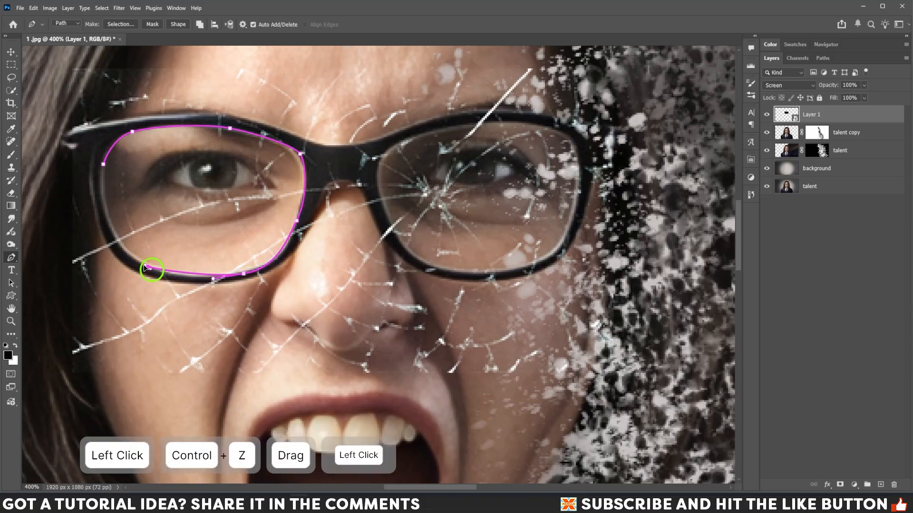
left_click(130, 260)
left_click(109, 217)
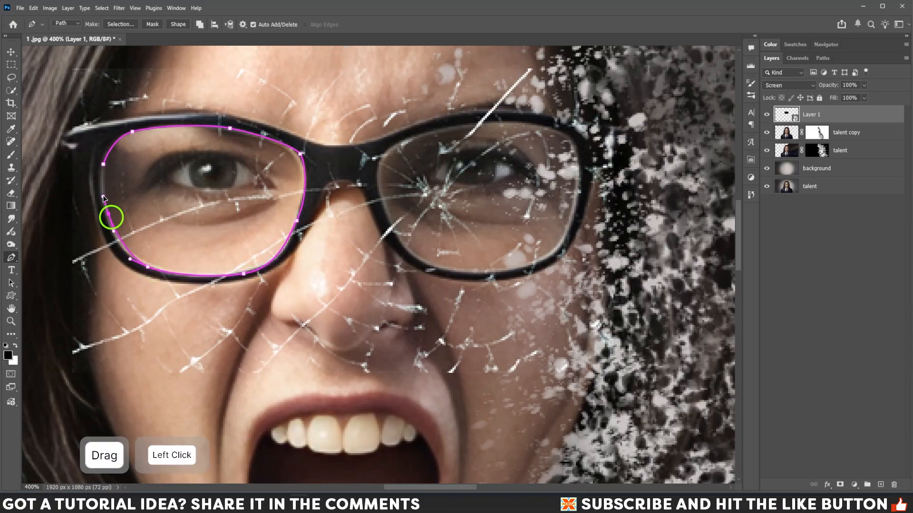
left_click(105, 165)
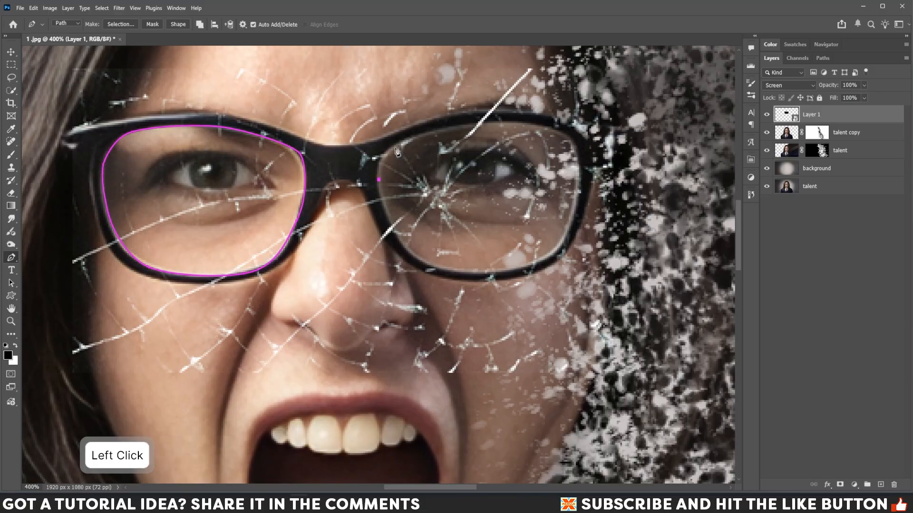
Step: Trace a second closed path along the inner rim of the eyeglass lens beside the dispersion
left_click(399, 143)
left_click(422, 135)
left_click_drag(492, 122, 525, 123)
left_click_drag(572, 142, 583, 154)
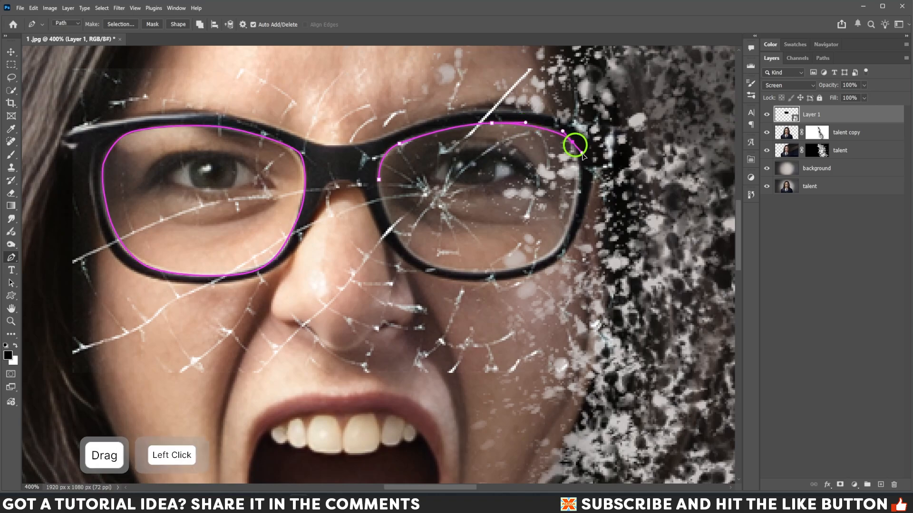
left_click_drag(573, 225, 560, 246)
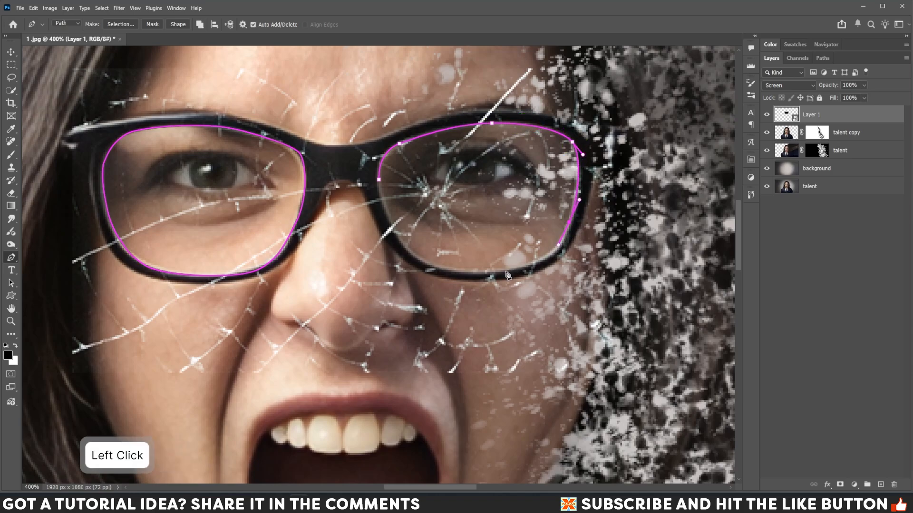
left_click_drag(507, 271, 464, 274)
left_click(416, 256)
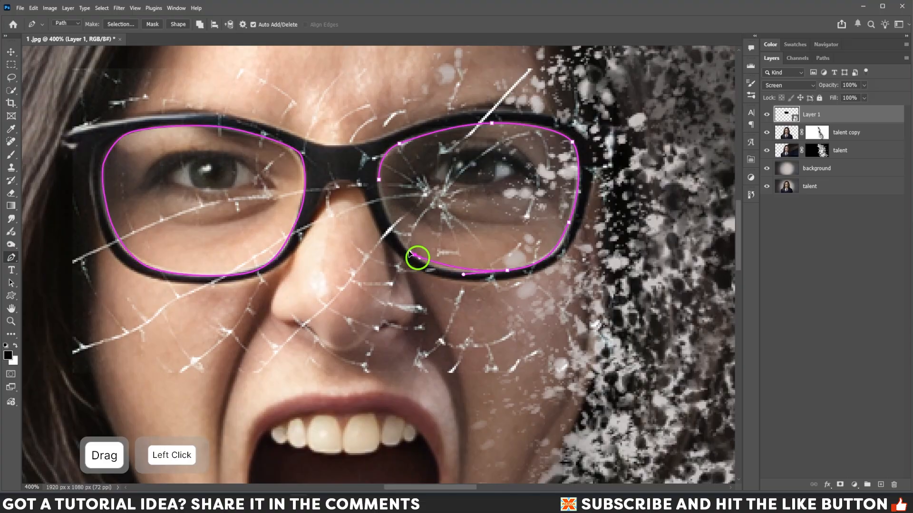
left_click_drag(380, 183, 374, 151)
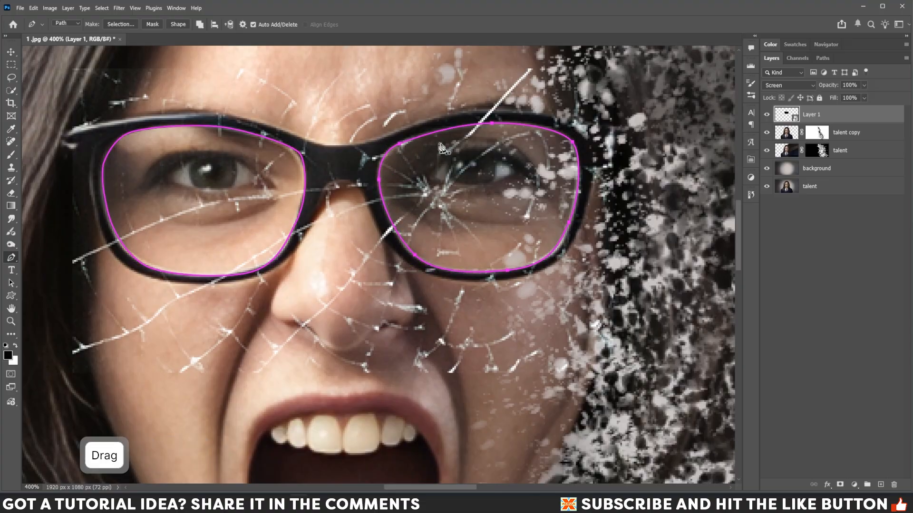
Step: Load the traced work path of both eyeglass lenses as a selection and return to the layer stack
left_click(823, 58)
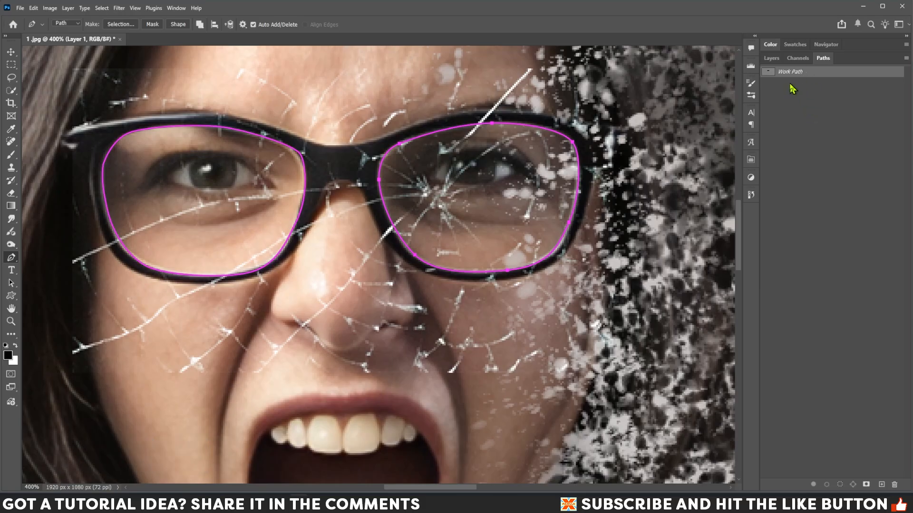
left_click(772, 75, "ctrl")
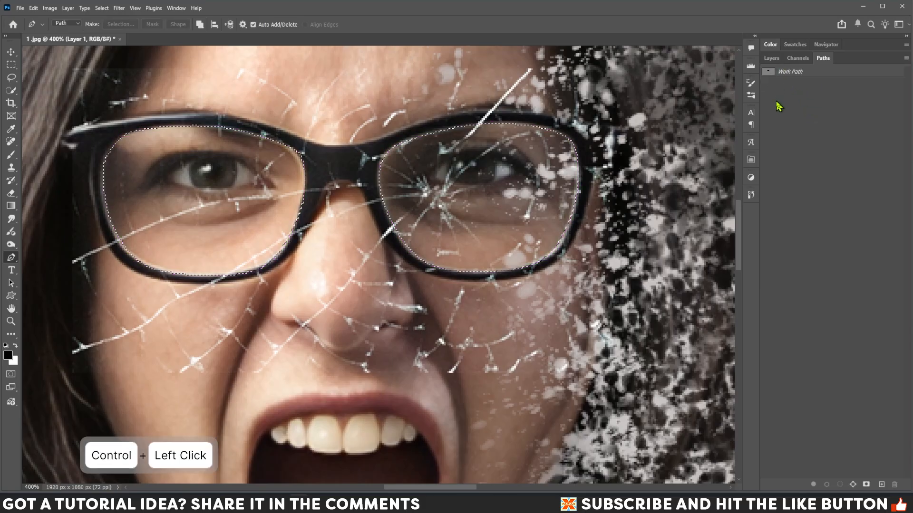
left_click(771, 58)
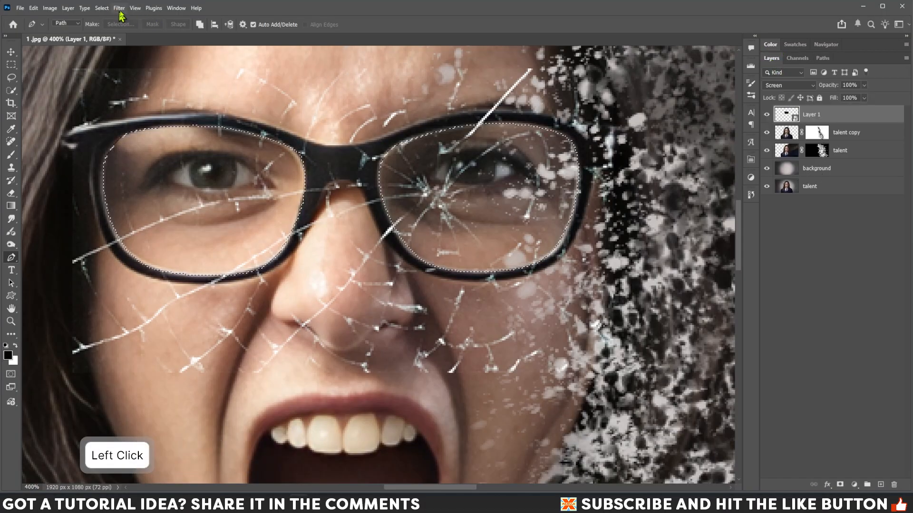
Step: Feather the lens selection with a radius of 0.6 pixels
left_click(101, 8)
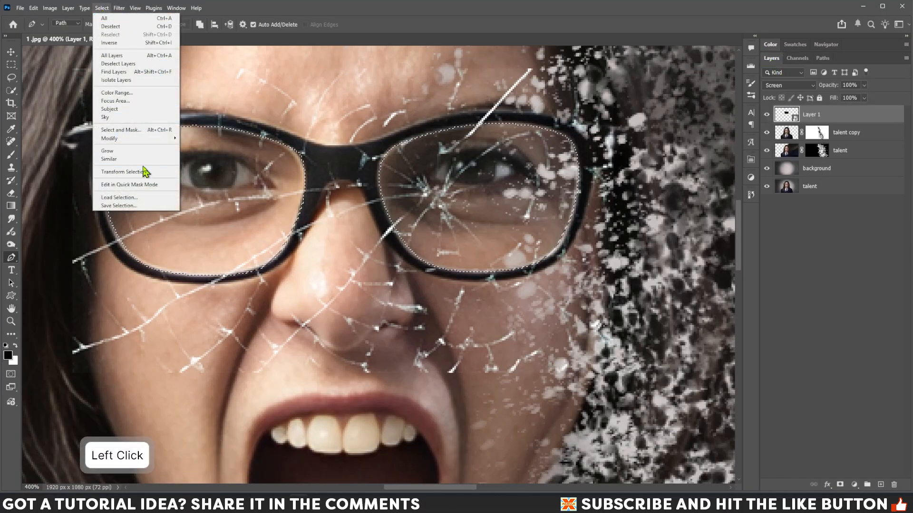
left_click(135, 131)
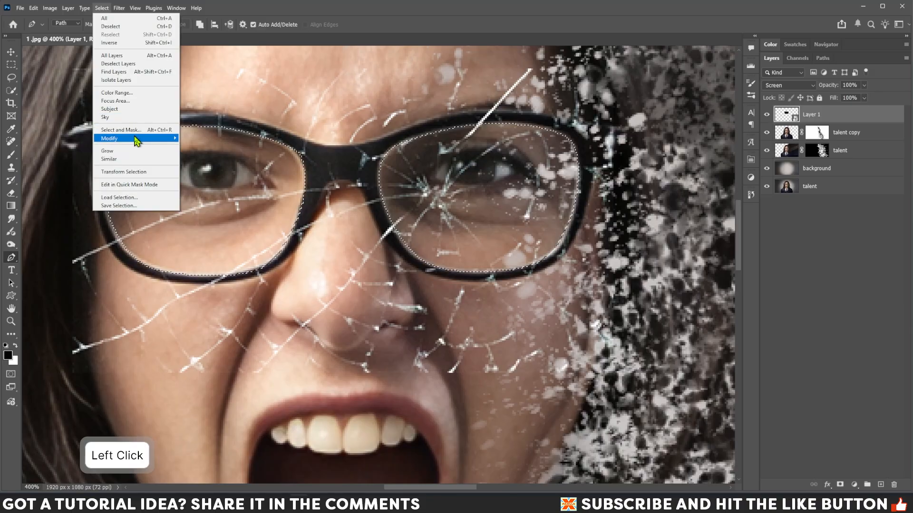
left_click(136, 141)
left_click(191, 170)
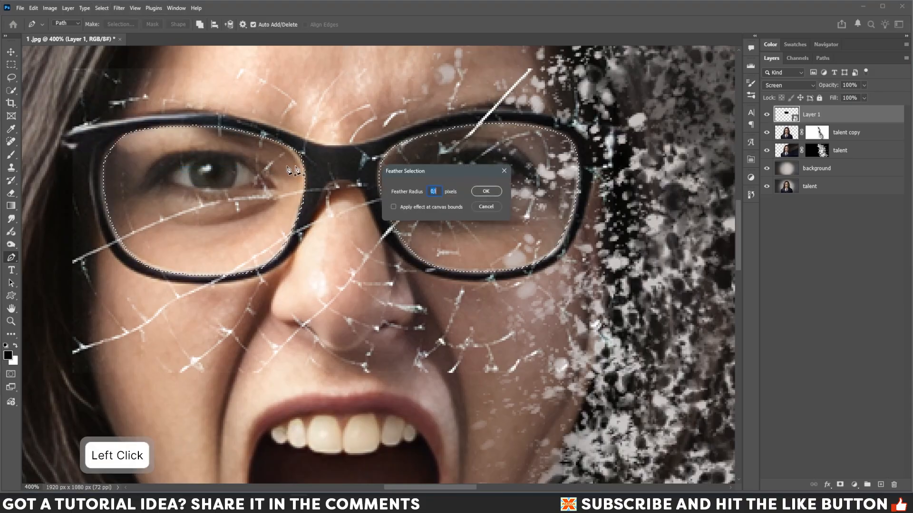
key("Up")
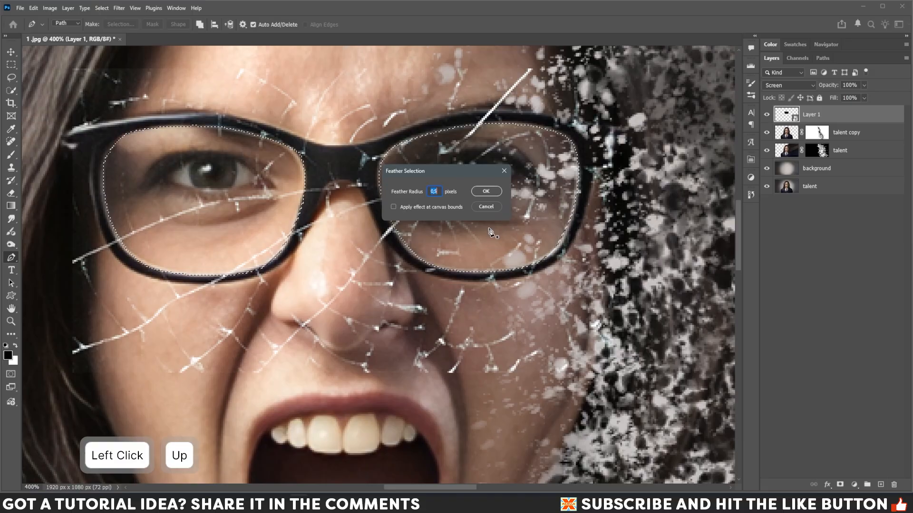
key("Up")
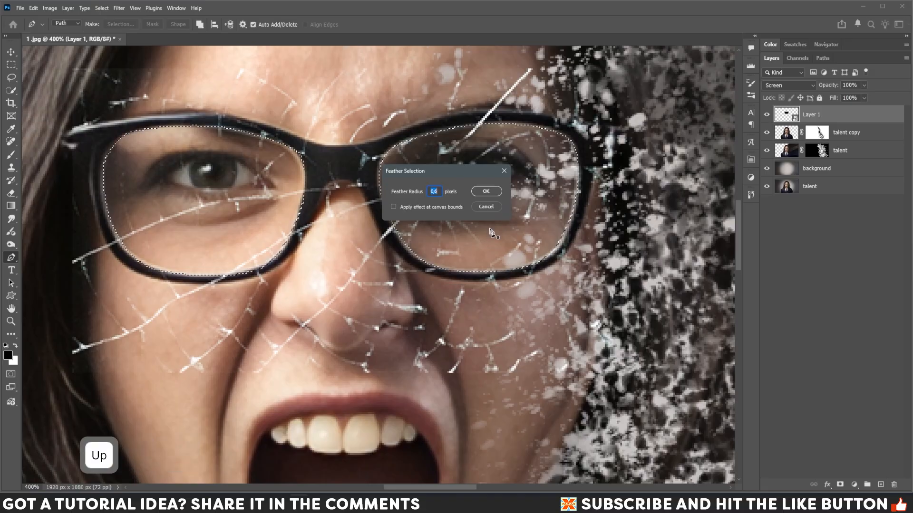
left_click(487, 192)
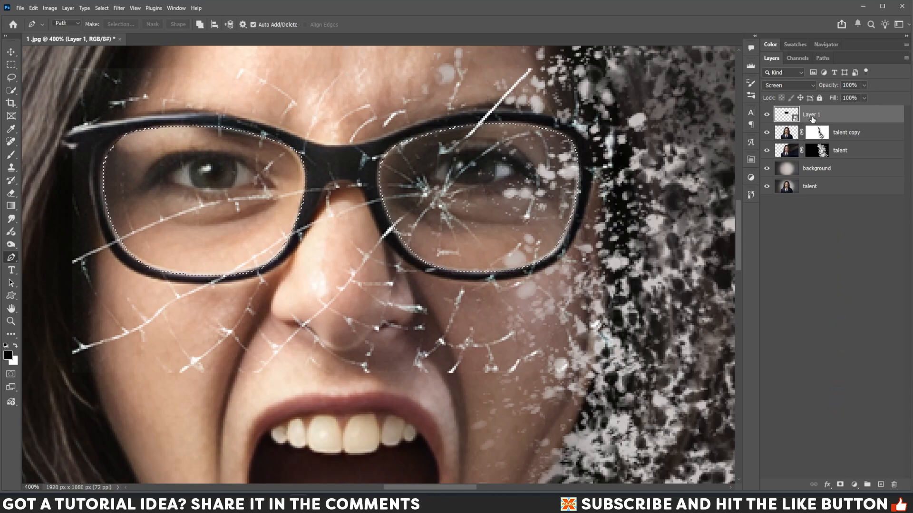
Step: Put the broken glass layer in a group and mask the group with the lens selection
key("ctrl+g")
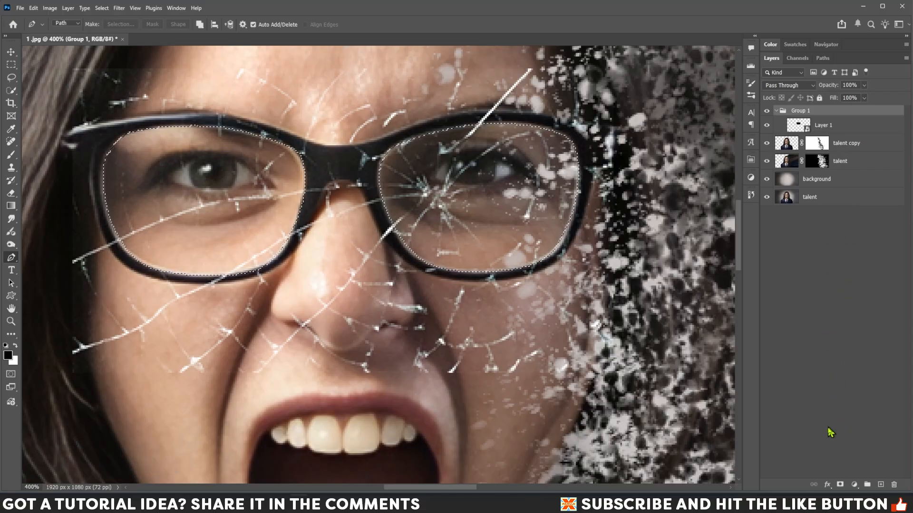
left_click(840, 486)
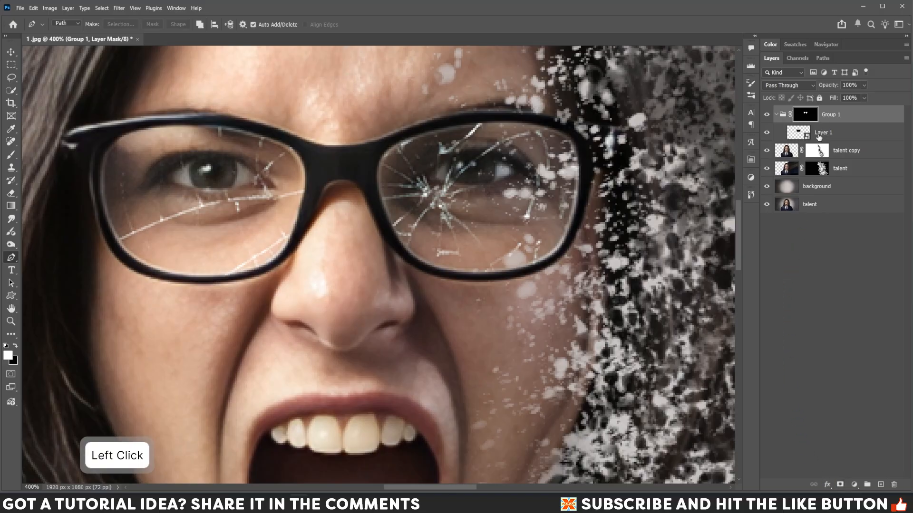
left_click_drag(656, 153, 670, 165)
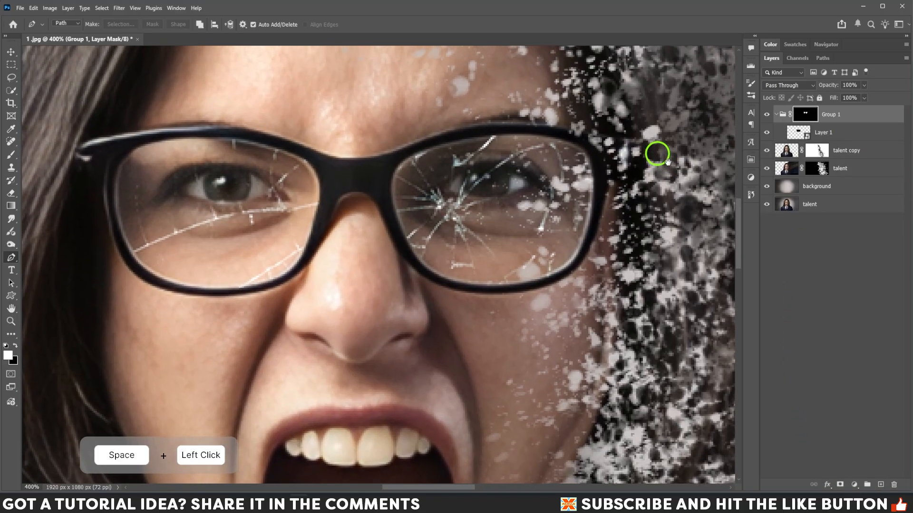
Step: Duplicate the broken glass layer twice inside the masked group to strengthen the cracks
left_click(832, 133)
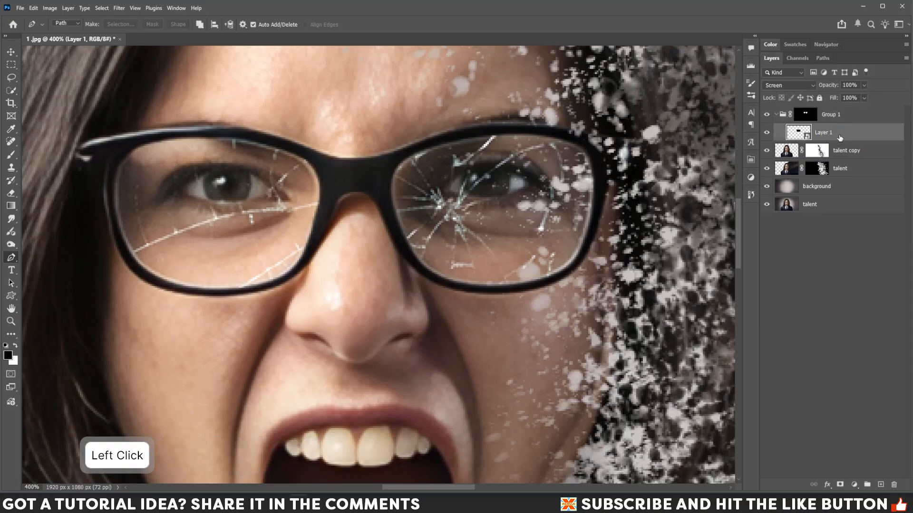
key("ctrl")
key("ctrl+j")
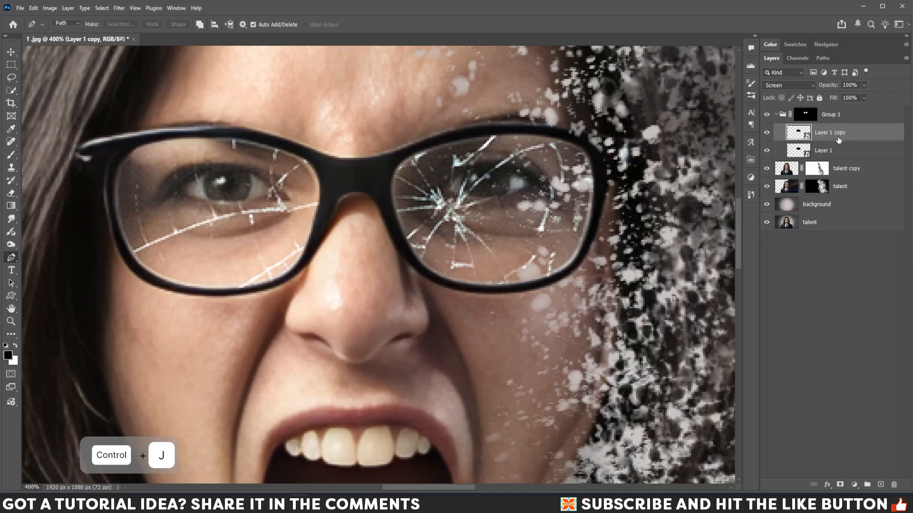
key("ctrl+j")
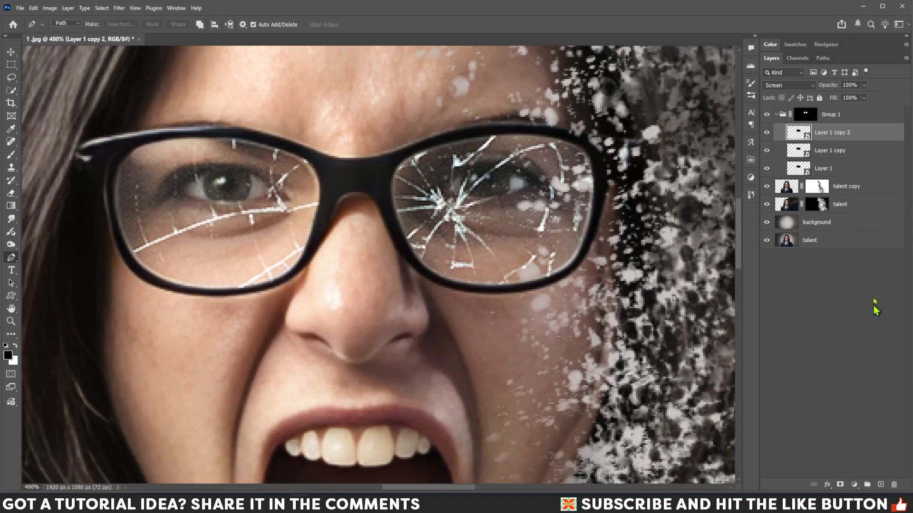
Step: Add a new empty layer above talent copy and move it into Group 1 beneath the broken glass layers
left_click(862, 188)
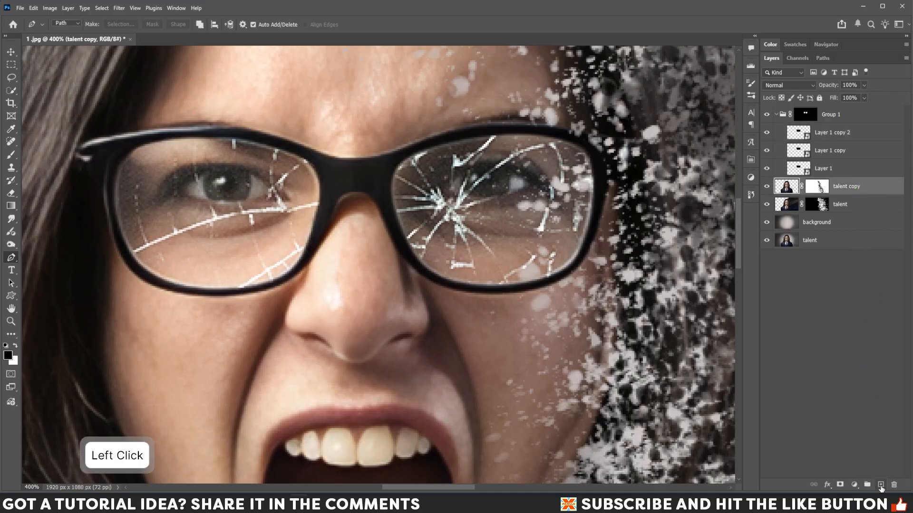
left_click(881, 485)
left_click_drag(867, 186, 867, 182)
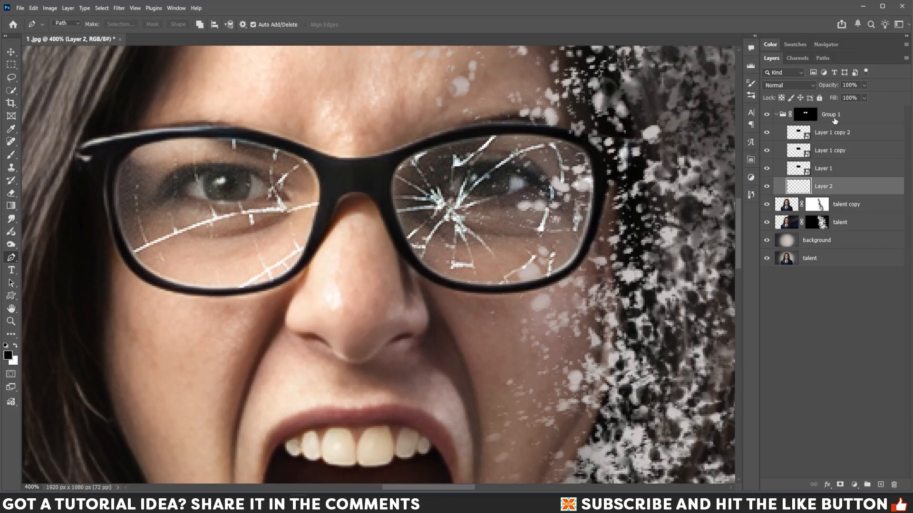
Step: Fill a rectangular selection around the whole eyeglasses with black on the new layer, and deselect
key("m")
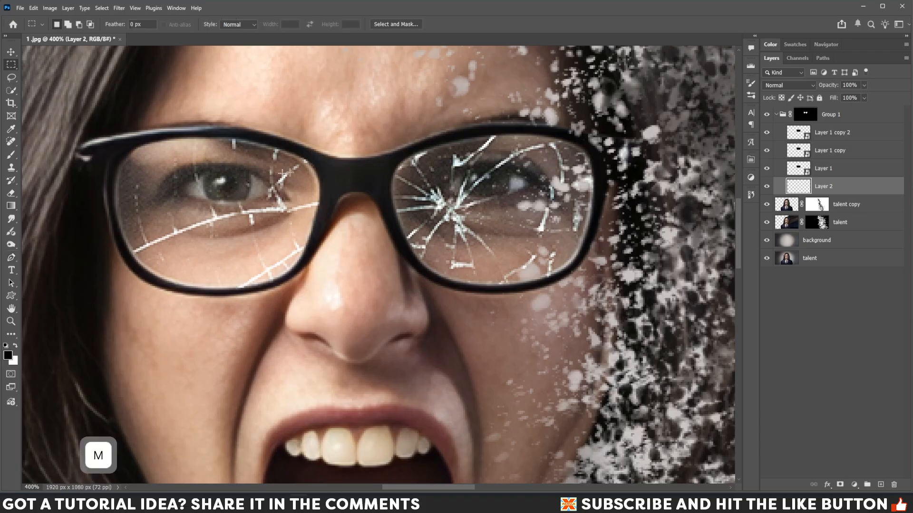
left_click_drag(72, 87, 634, 325)
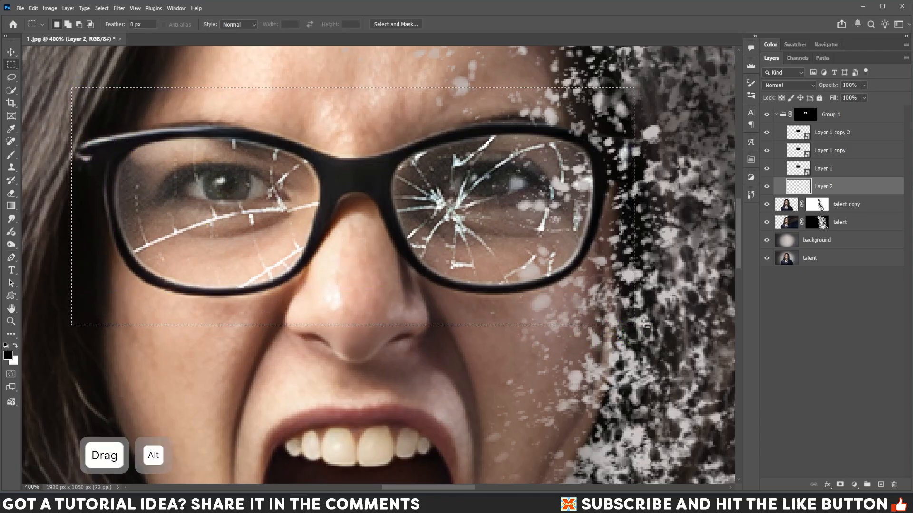
key("alt+Delete")
key("ctrl")
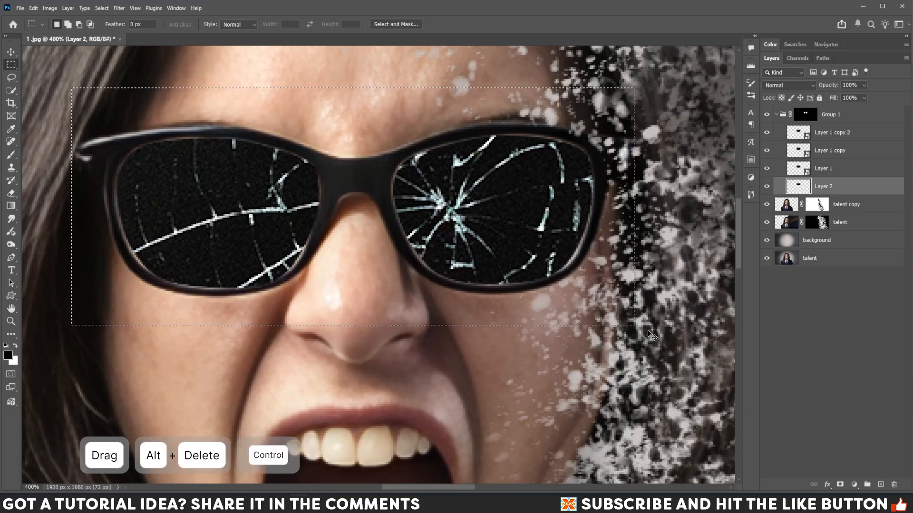
key("ctrl+d")
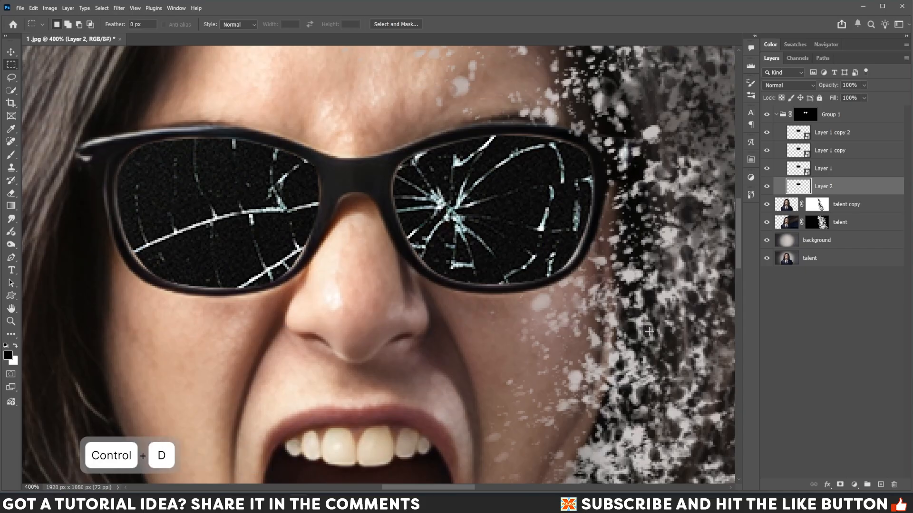
Step: Lower the black lens layer's opacity to 40% and fit the whole image in the view
left_click(864, 86)
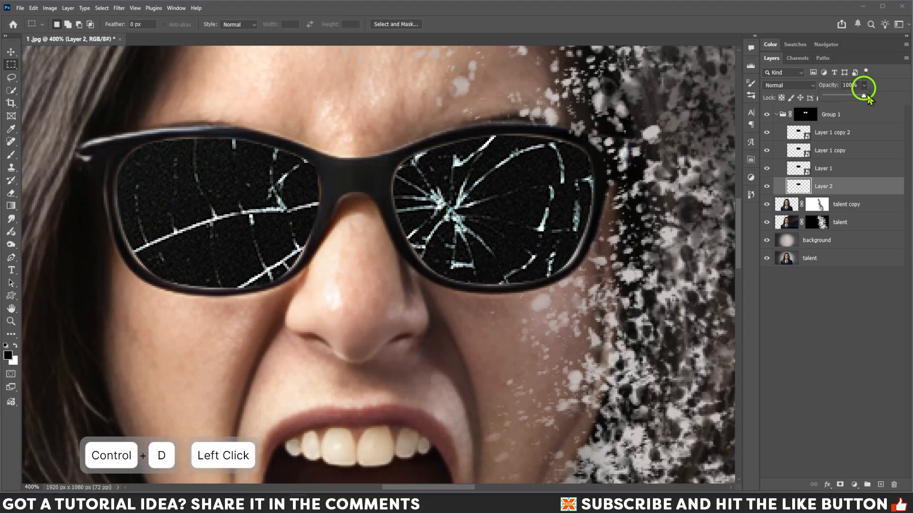
left_click_drag(864, 95, 839, 106)
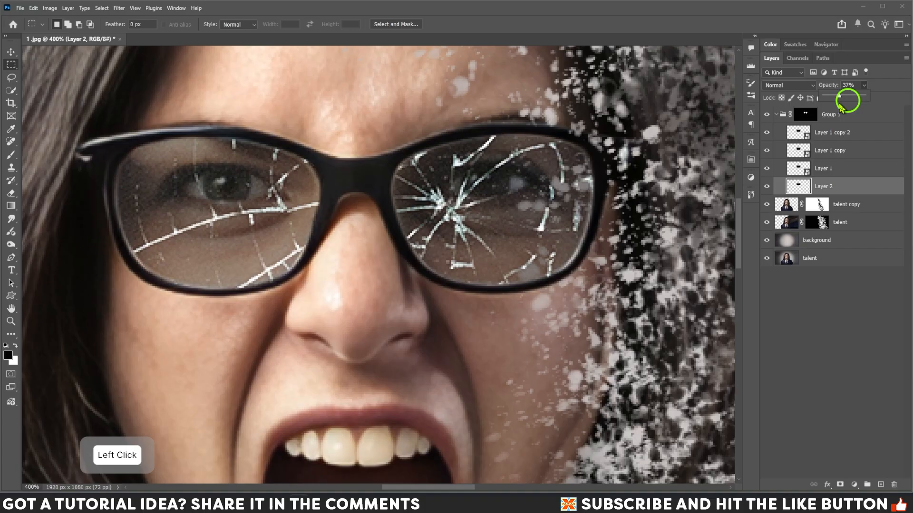
key("Return")
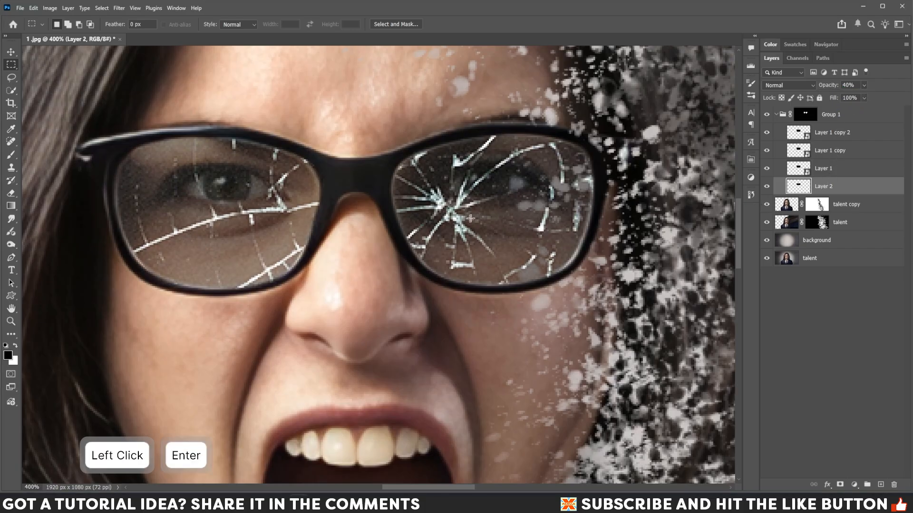
key("ctrl")
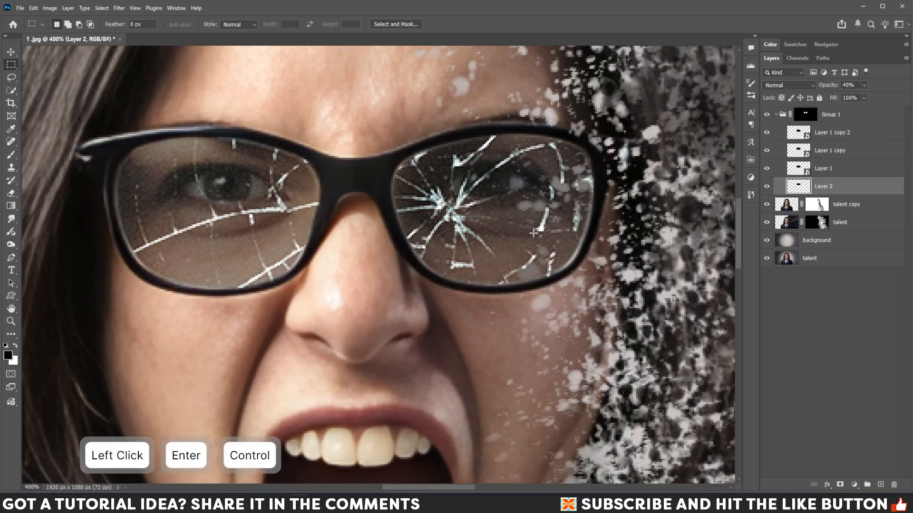
key("ctrl+0")
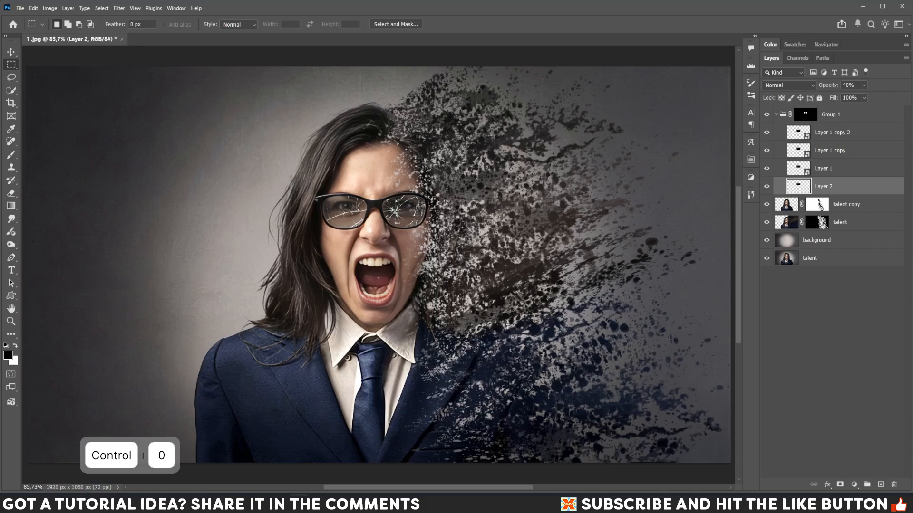
Step: Group Group 1 with the talent copy and talent layers, and convert the new group to a Smart Object
left_click(776, 115)
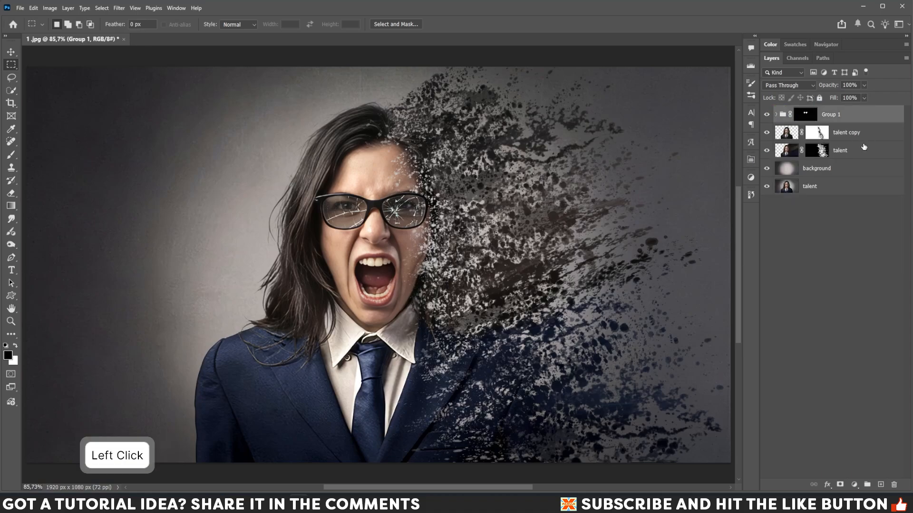
left_click(862, 140)
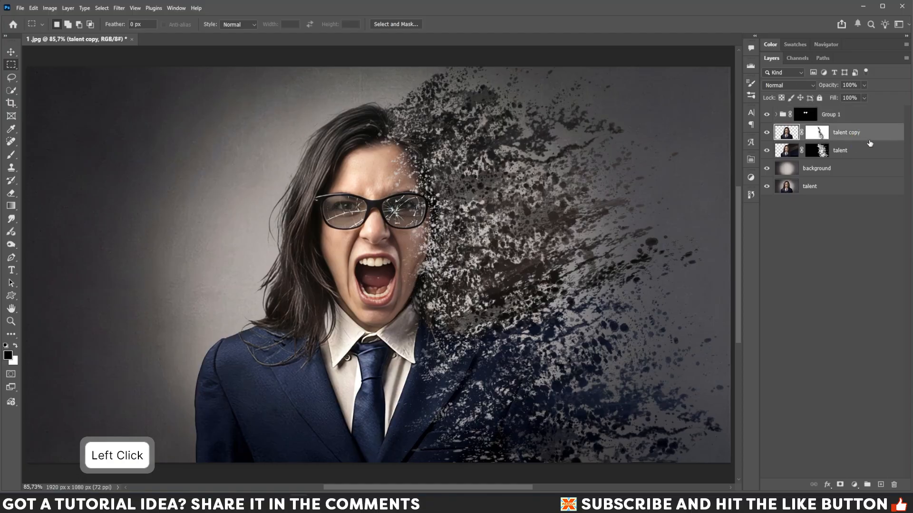
left_click(857, 114)
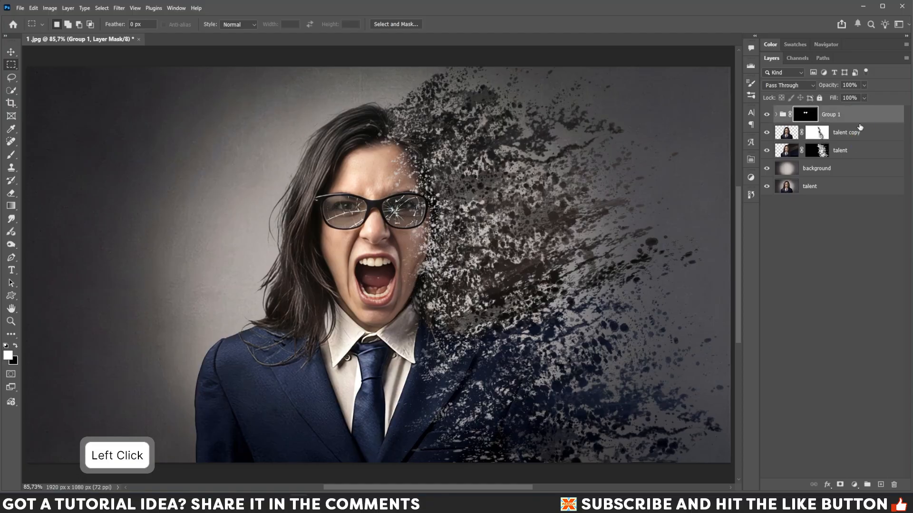
left_click(853, 152, "shift")
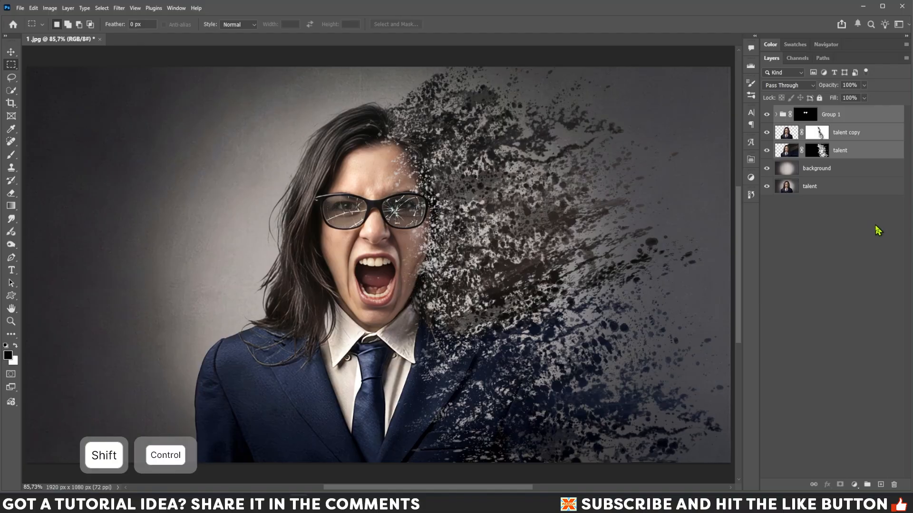
key("ctrl+g")
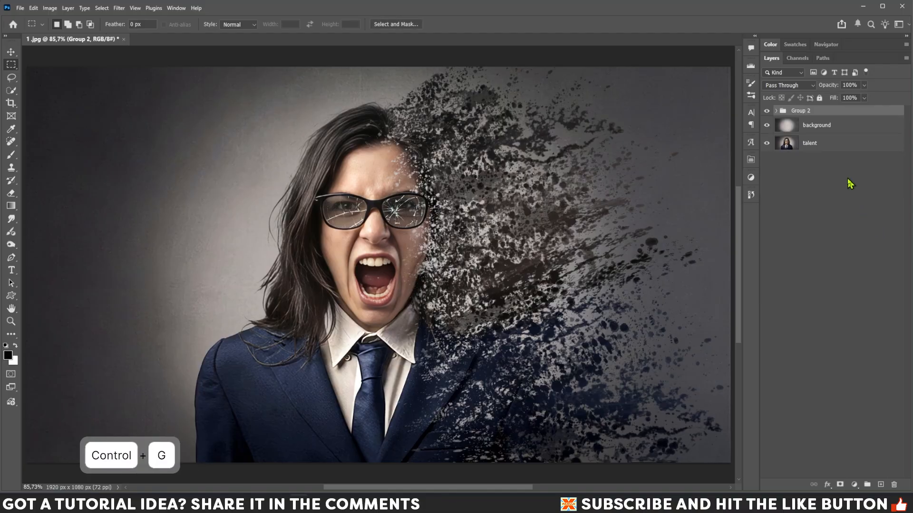
right_click(831, 114)
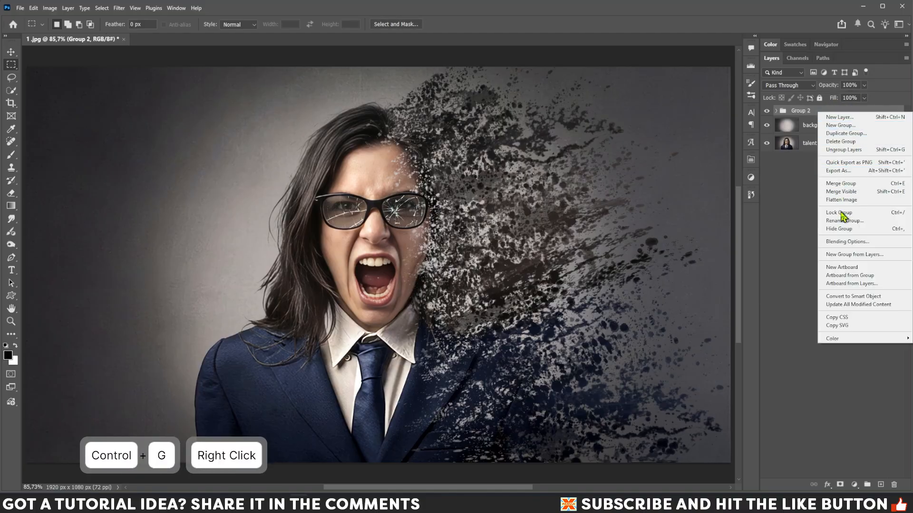
left_click(854, 298)
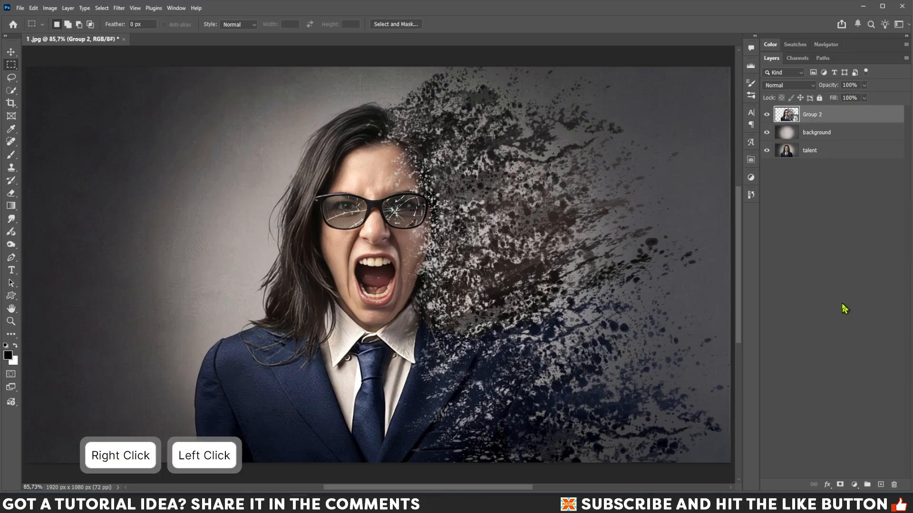
Step: Apply a Motion Blur smart filter to Group 2 with a 16° angle and a 23-pixel distance
left_click(120, 14)
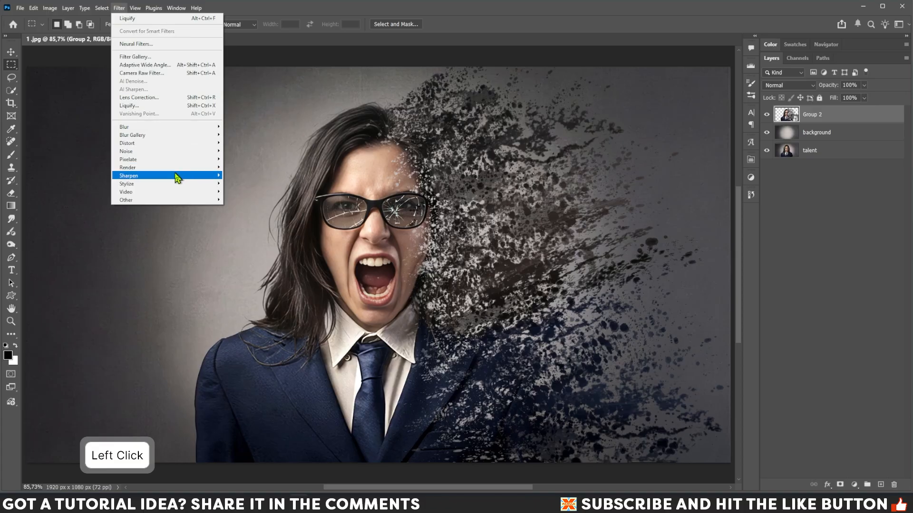
mouse_move(175, 169)
mouse_move(183, 128)
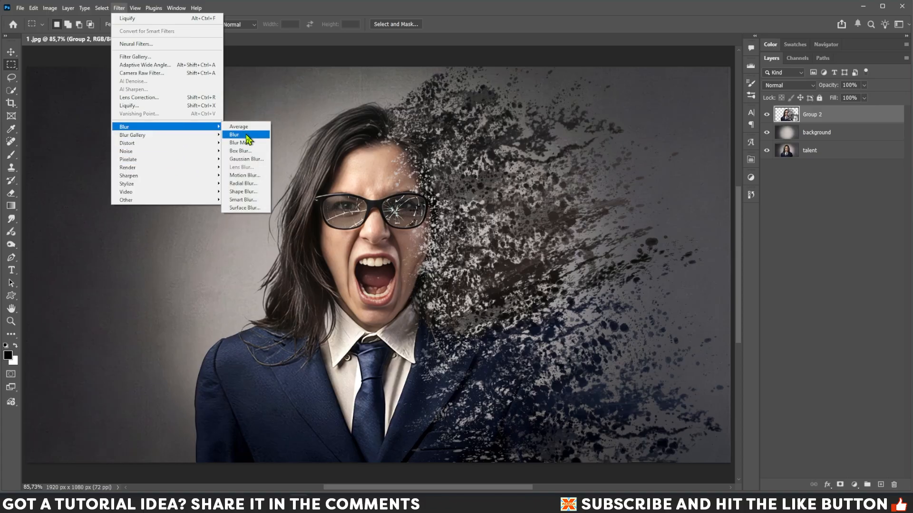
left_click(243, 174)
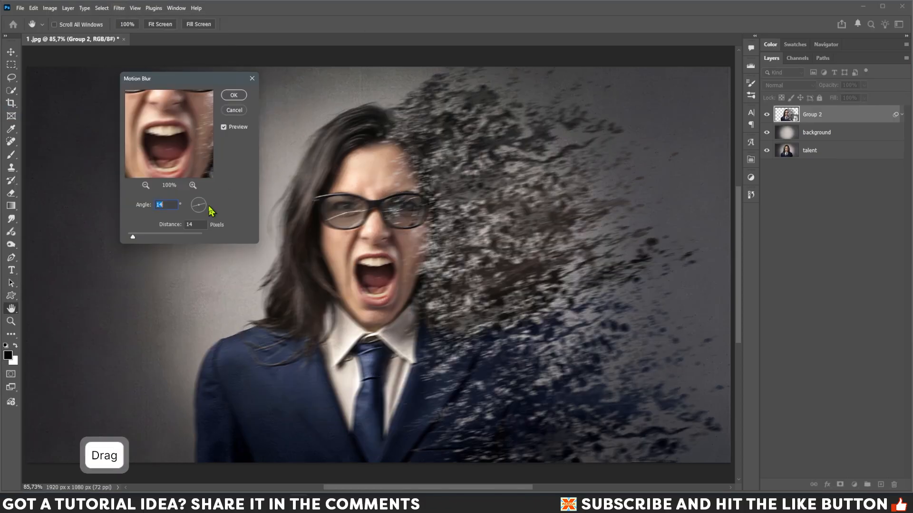
left_click(205, 208)
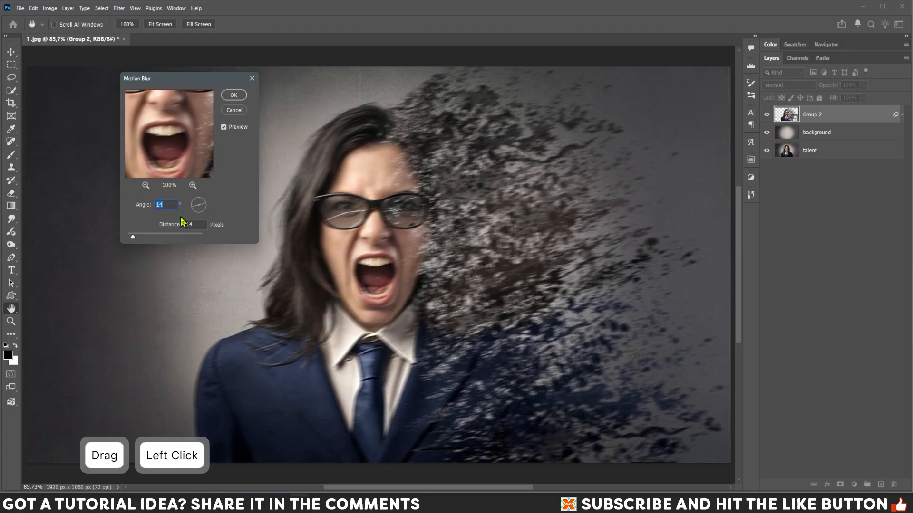
left_click(207, 207)
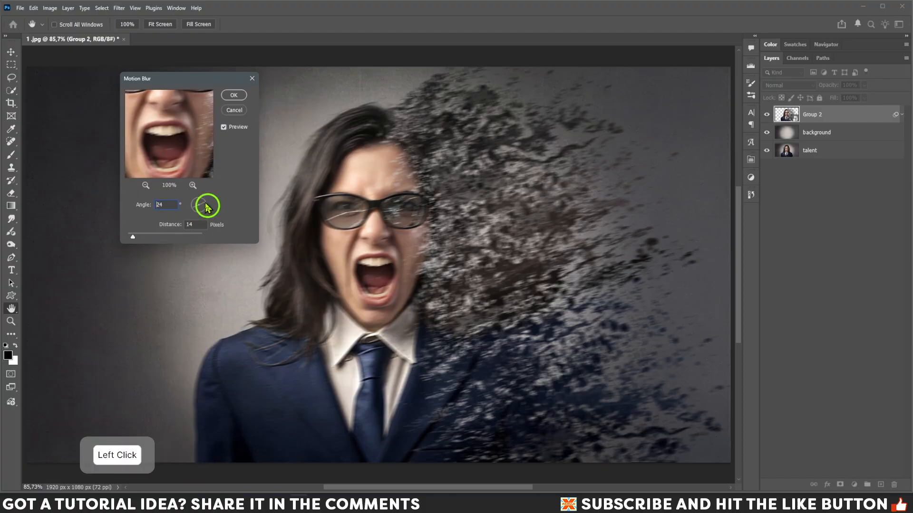
left_click(134, 239)
left_click(136, 239)
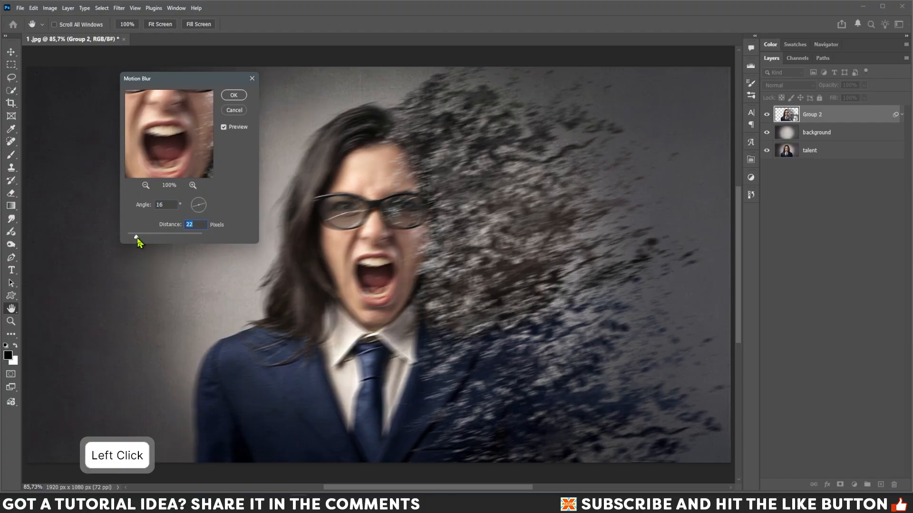
left_click(138, 240)
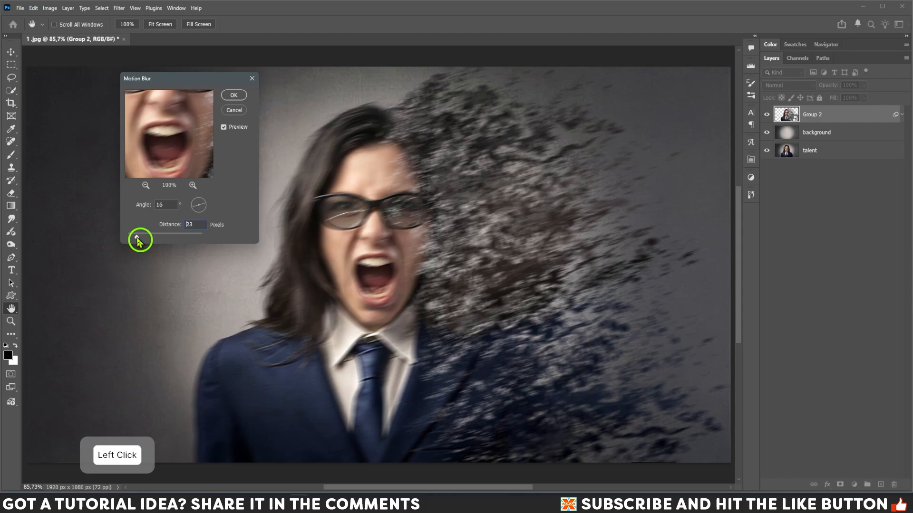
left_click(234, 96)
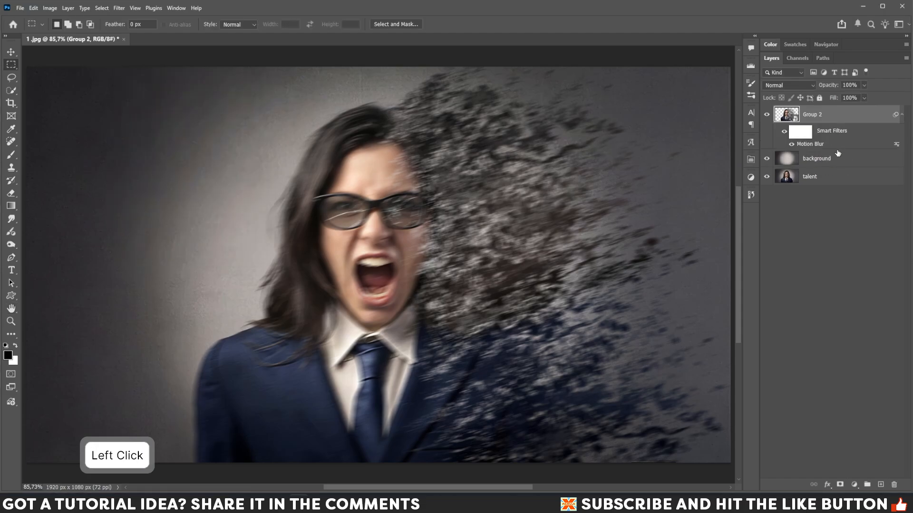
Step: Fill Group 2's smart filter mask with black to hide the Motion Blur
left_click(803, 135)
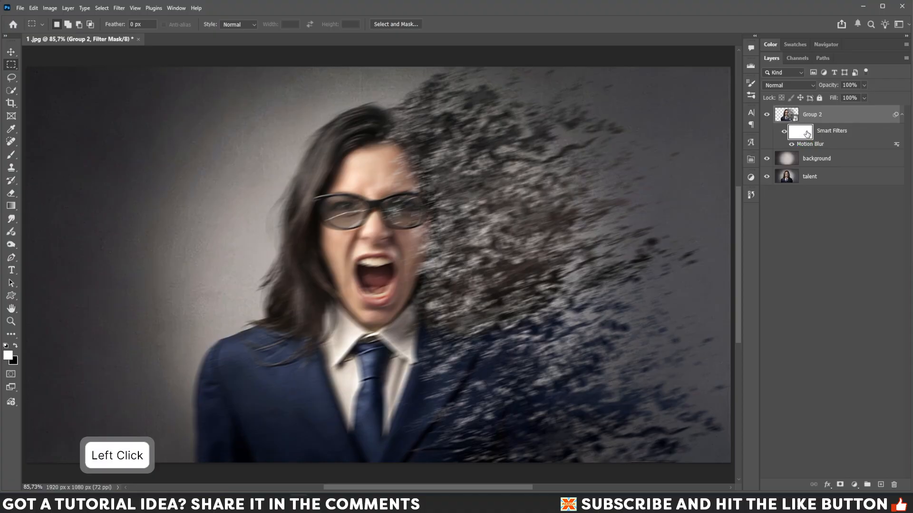
key("ctrl")
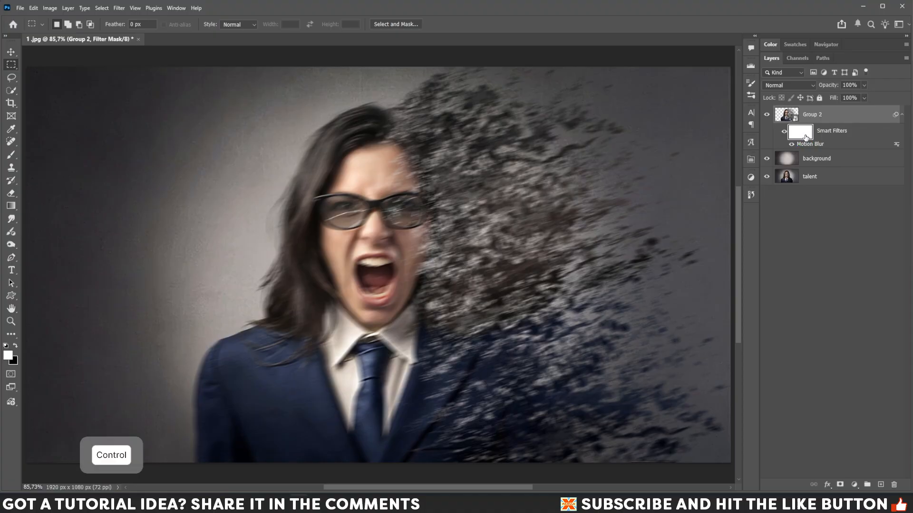
key("ctrl+Delete")
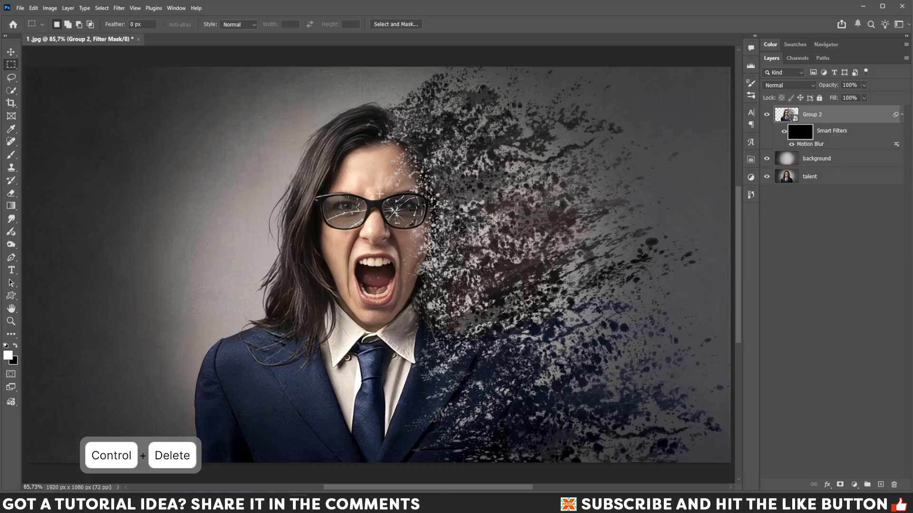
Step: Paint white on the filter mask over the upper, middle and lower dispersed fragments with a soft round brush at 33% opacity and 40% flow
left_click(12, 155)
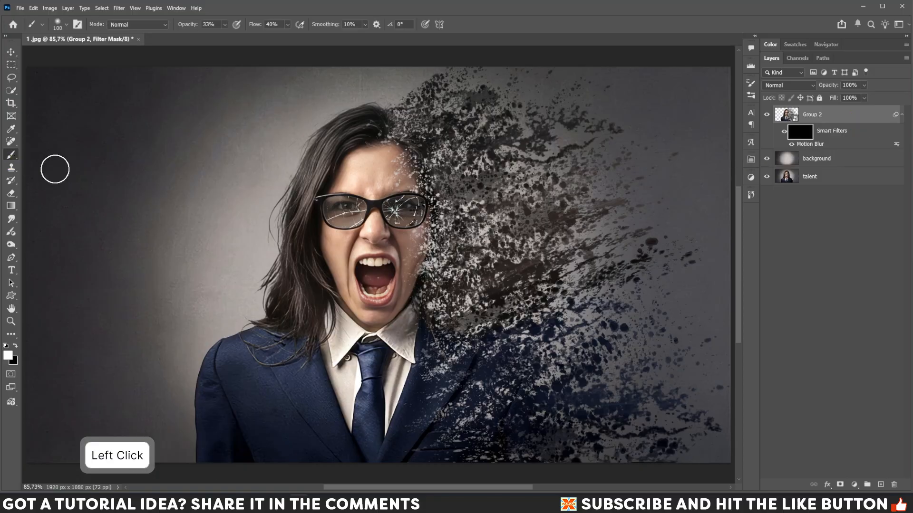
right_click(481, 179)
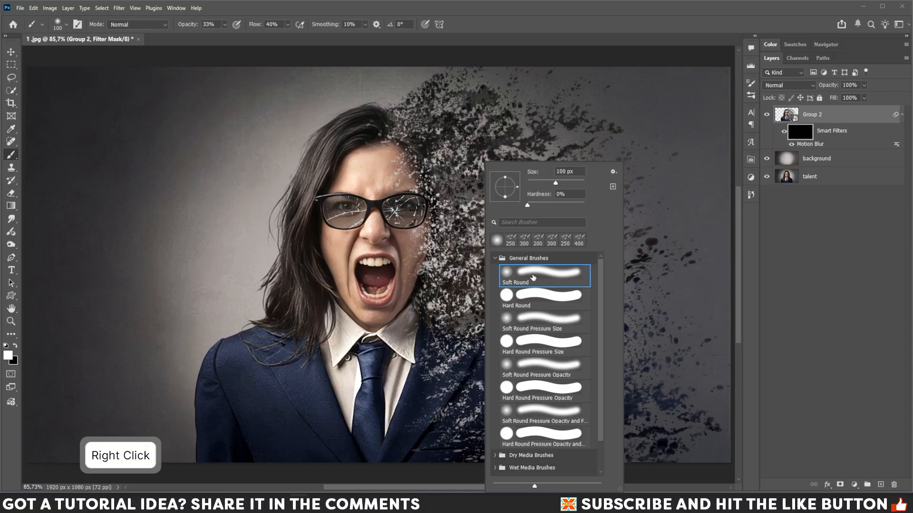
key("Return")
key("bracketleft")
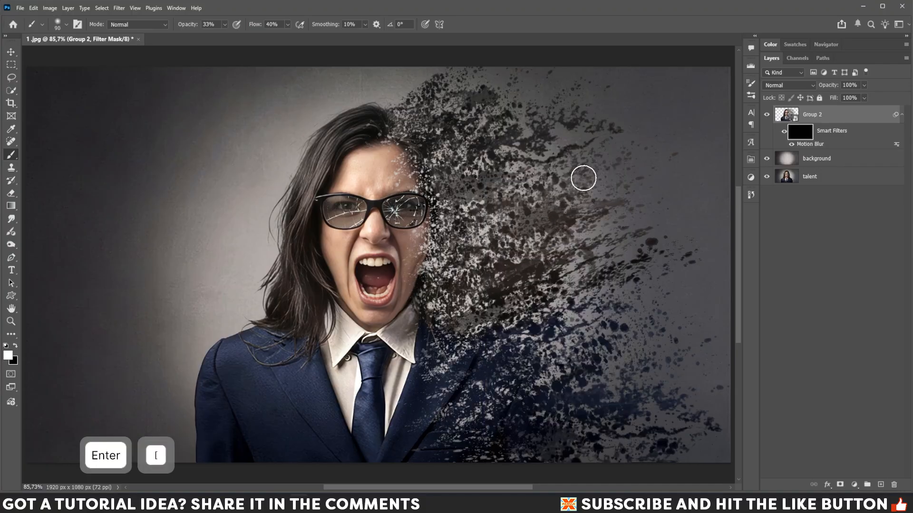
key("bracketleft")
left_click_drag(558, 181, 645, 155)
left_click_drag(584, 175, 692, 136)
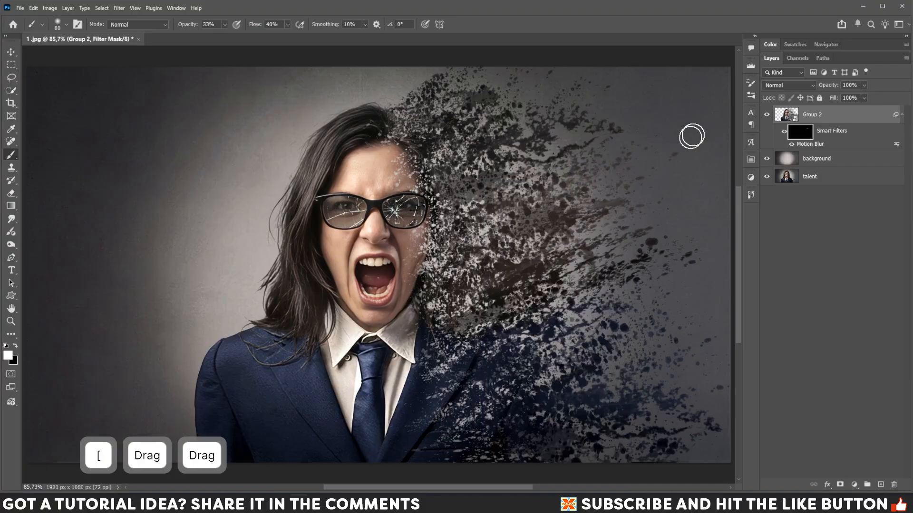
key("bracketright")
left_click_drag(638, 167, 724, 143)
key("bracketright")
mouse_move(569, 92)
left_mouse_down()
mouse_move(508, 86)
mouse_move(599, 144)
left_mouse_up()
key("bracketright")
key("bracketleft")
mouse_move(538, 183)
left_mouse_down()
mouse_move(676, 143)
mouse_move(563, 181)
mouse_move(703, 158)
left_mouse_up()
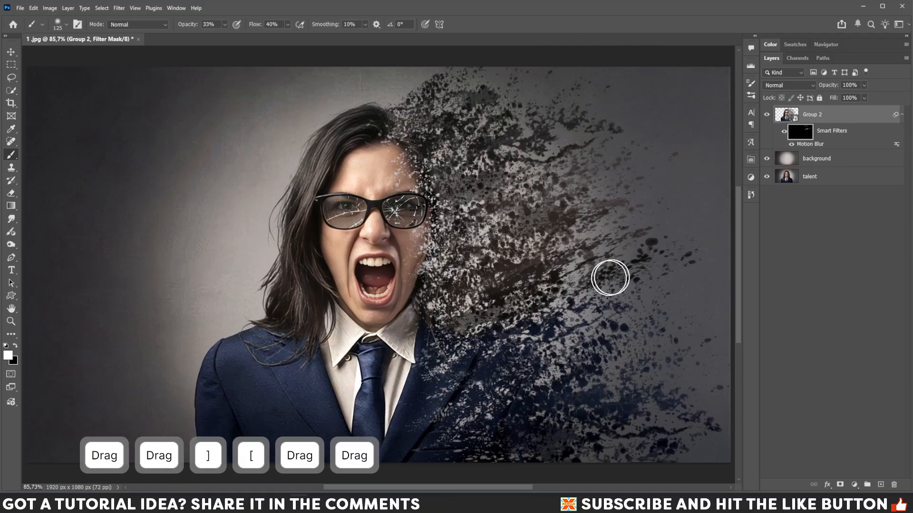
key("bracketleft")
left_click_drag(538, 250, 632, 223)
left_click_drag(558, 253, 651, 219)
key("bracketright")
key("bracketright")
left_click_drag(579, 310, 731, 259)
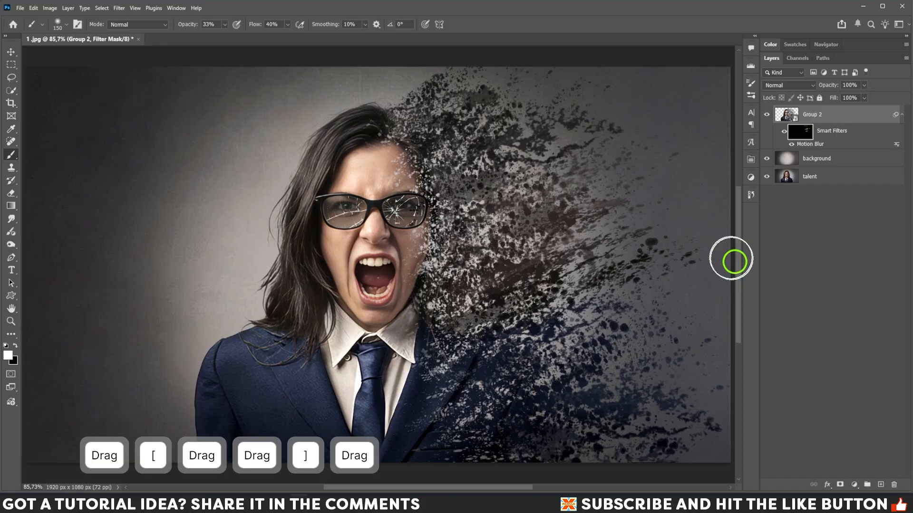
left_click_drag(602, 294, 713, 257)
key("bracketleft")
mouse_move(589, 267)
left_mouse_down()
mouse_move(607, 253)
mouse_move(689, 273)
left_mouse_up()
key("bracketright")
left_click_drag(605, 368, 709, 323)
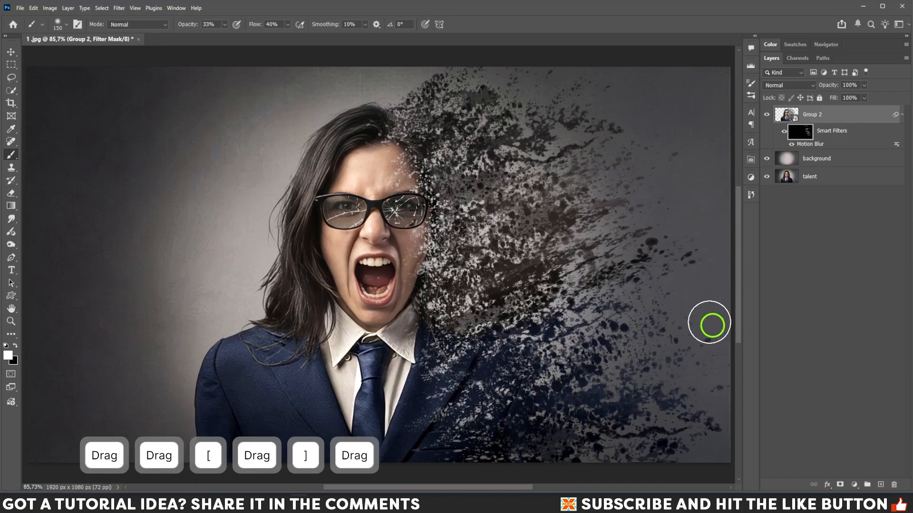
left_click_drag(635, 335, 696, 348)
key("bracketright")
mouse_move(603, 403)
left_mouse_down()
mouse_move(668, 370)
mouse_move(690, 385)
left_mouse_up()
key("bracketleft")
left_click_drag(666, 418, 750, 401)
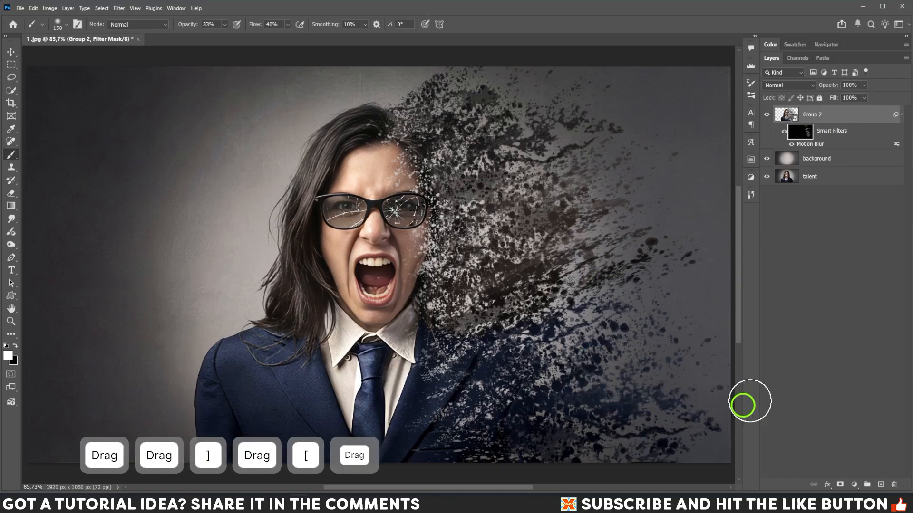
key("bracketright")
left_click_drag(616, 456, 703, 431)
key("bracketleft")
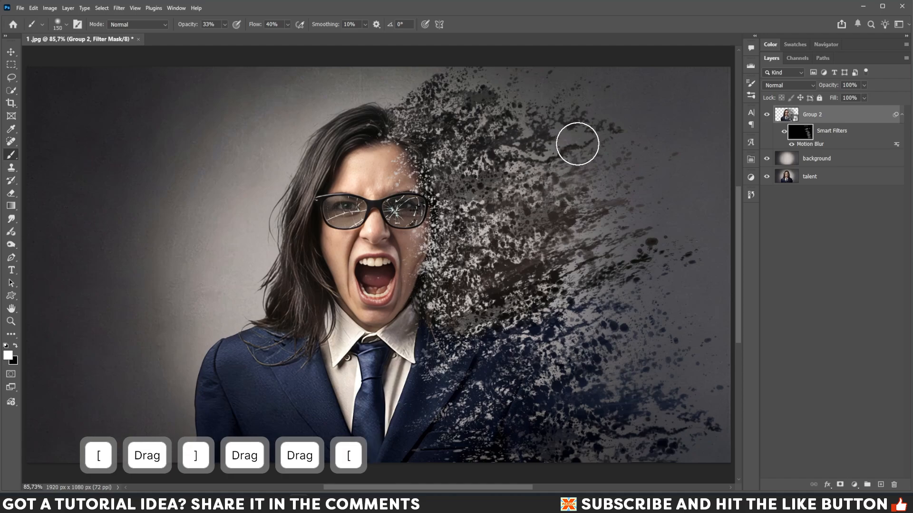
left_click_drag(469, 92, 499, 65)
key("bracketright")
left_click_drag(438, 81, 530, 103)
key("bracketright")
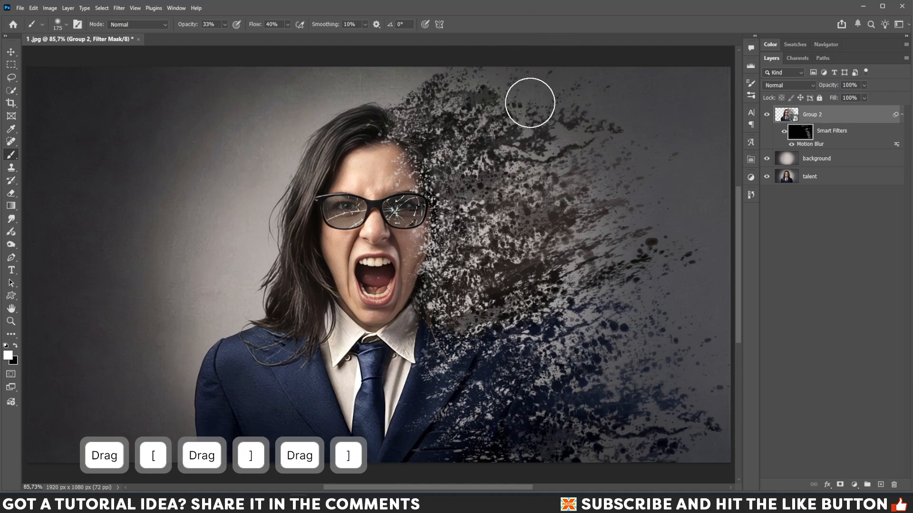
key("bracketleft")
left_click_drag(466, 139, 532, 107)
left_click_drag(542, 98, 604, 71)
key("bracketright")
mouse_move(519, 133)
left_mouse_down()
mouse_move(548, 113)
mouse_move(633, 106)
left_mouse_up()
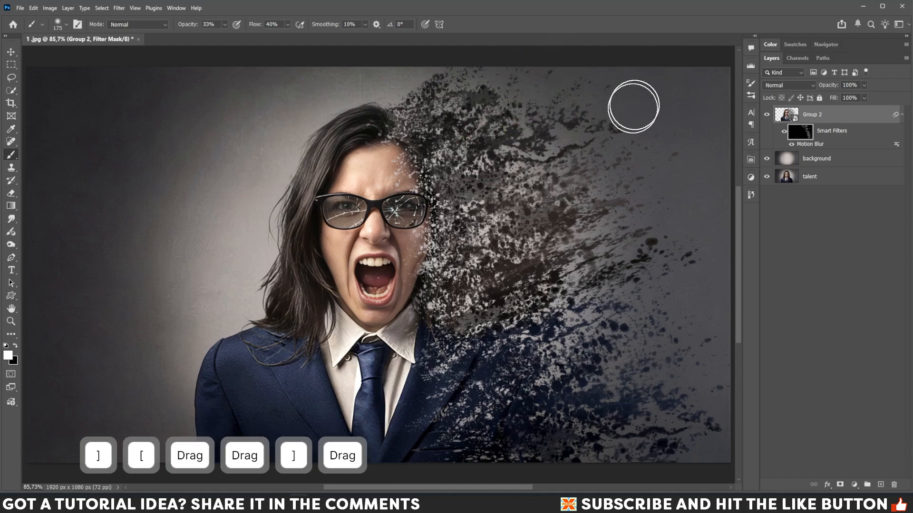
key("bracketleft")
key("bracketleft")
left_click_drag(501, 207, 680, 154)
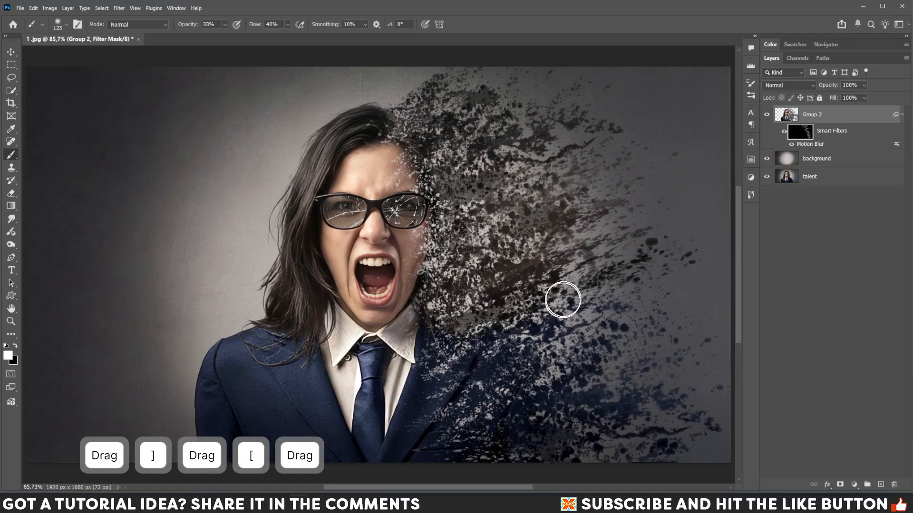
key("bracketright")
left_click_drag(569, 283, 742, 235)
mouse_move(518, 347)
left_mouse_down()
mouse_move(596, 328)
mouse_move(611, 301)
mouse_move(632, 294)
left_mouse_up()
key("bracketleft")
key("bracketleft")
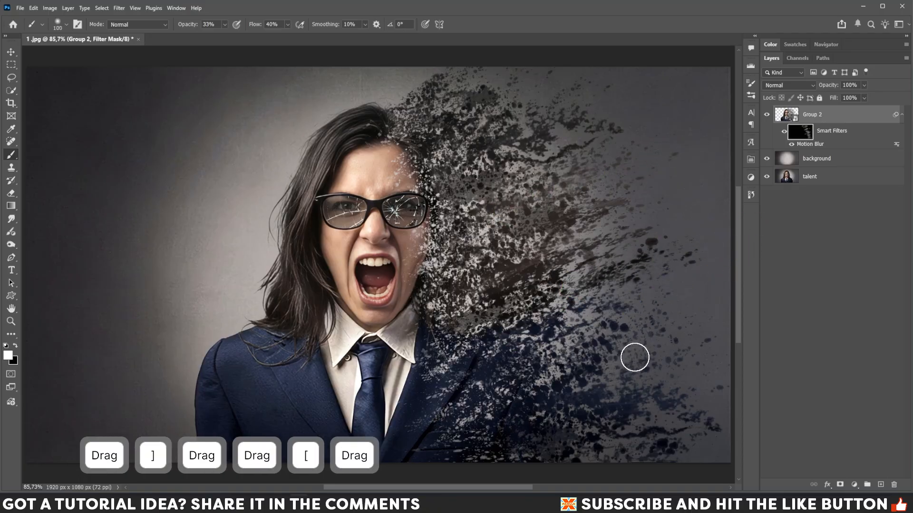
left_click_drag(635, 357, 704, 333)
key("bracketright")
left_click_drag(647, 377, 740, 340)
key("bracketright")
key("bracketleft")
mouse_move(680, 420)
left_mouse_down()
mouse_move(533, 414)
mouse_move(594, 326)
left_mouse_up()
key("bracketleft")
key("bracketleft")
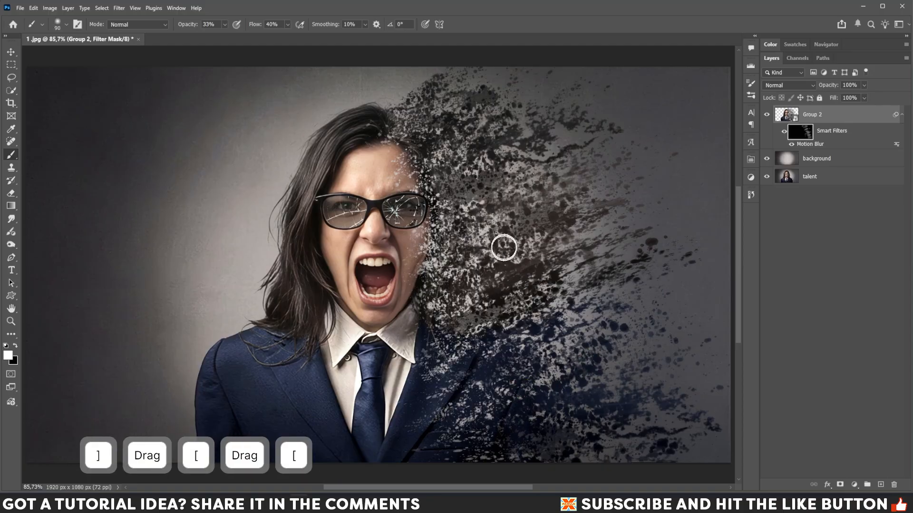
Step: Set the brush opacity and flow to 100%, and paint white on the filter mask over the outermost fragments
left_click(225, 25)
left_click_drag(224, 35, 336, 35)
left_click(289, 25)
key("Return")
key("bracketright")
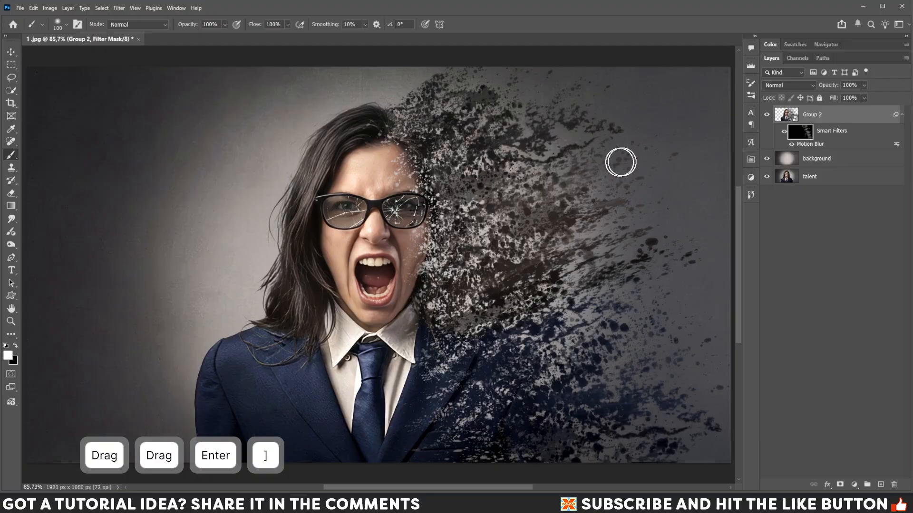
key("bracketleft")
left_click_drag(618, 163, 684, 153)
key("bracketleft")
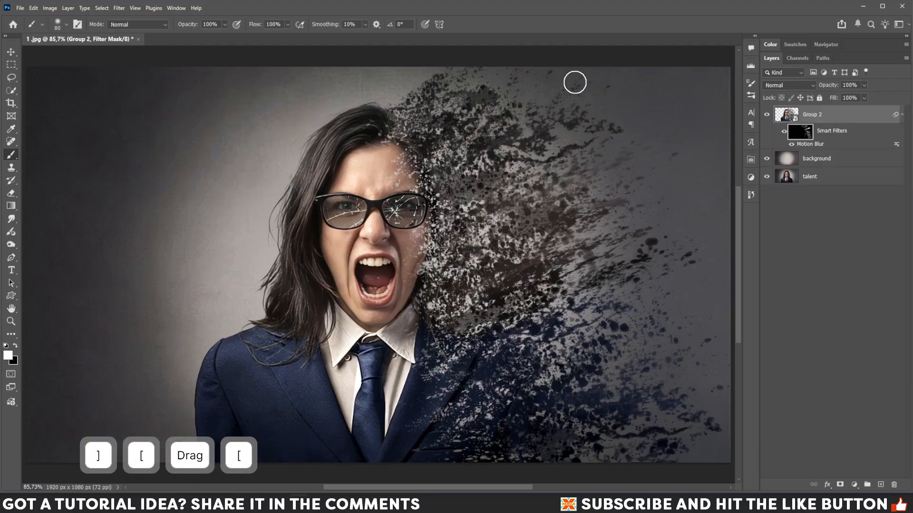
left_click_drag(574, 82, 661, 52)
mouse_move(618, 82)
left_mouse_down()
mouse_move(534, 69)
mouse_move(523, 77)
left_mouse_up()
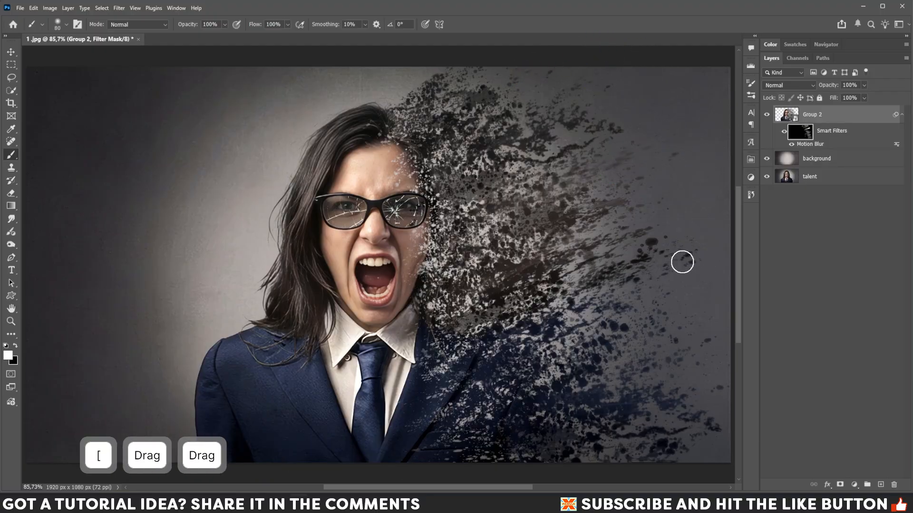
left_click_drag(682, 262, 768, 232)
key("bracketright")
left_click_drag(697, 353, 742, 331)
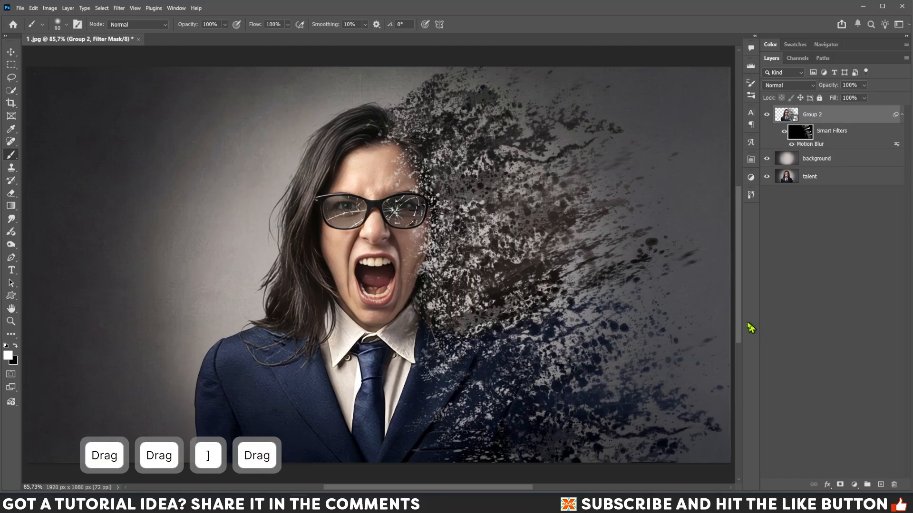
key("bracketright")
mouse_move(668, 310)
left_mouse_down()
mouse_move(721, 407)
mouse_move(758, 393)
left_mouse_up()
key("bracketright")
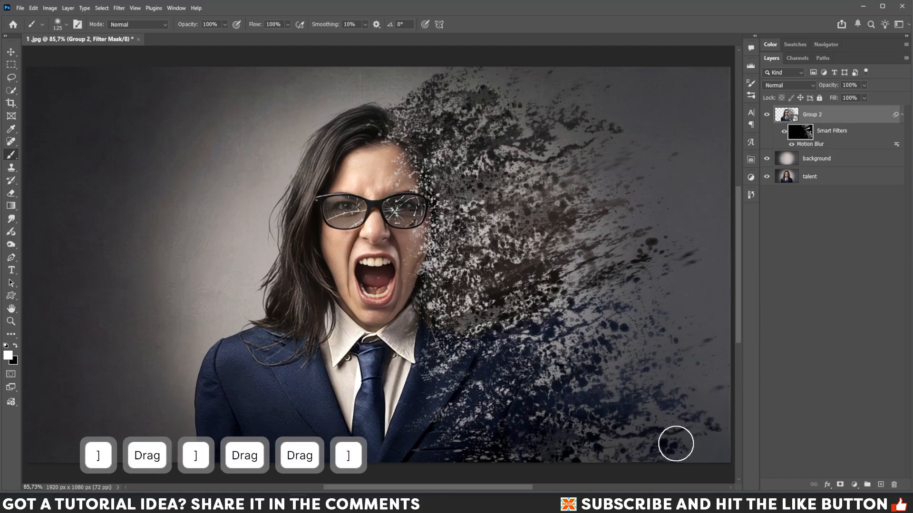
key("bracketleft")
left_click_drag(672, 447, 733, 442)
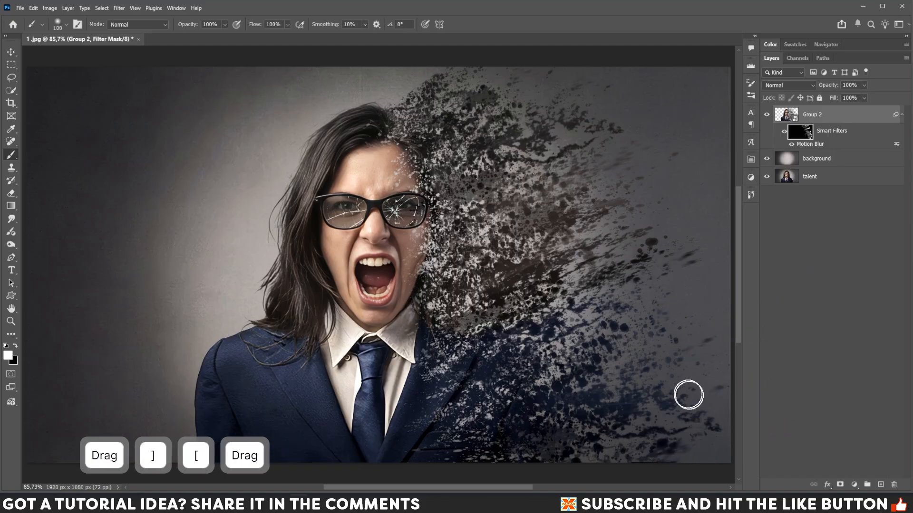
Step: Add a Color Lookup adjustment layer above Group 2 using the Bleach Bypass.look 3D LUT
left_click_drag(682, 359, 646, 352)
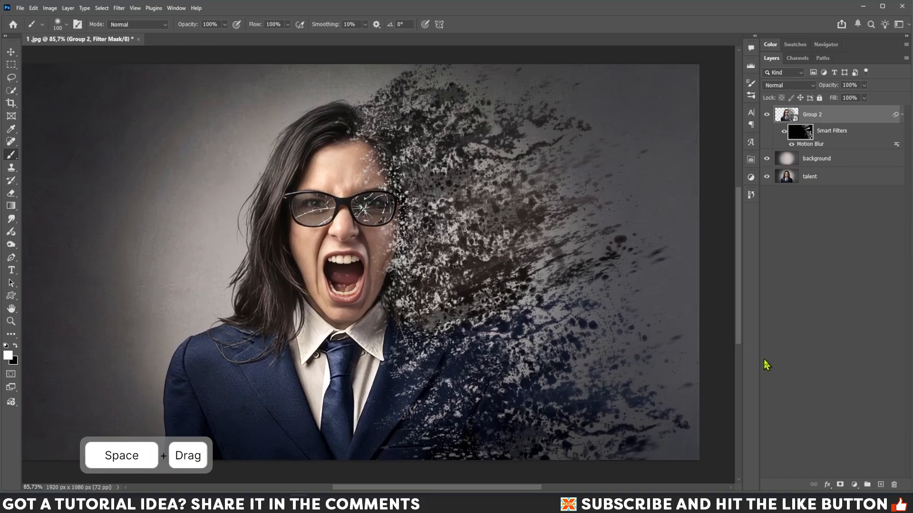
left_click(11, 321)
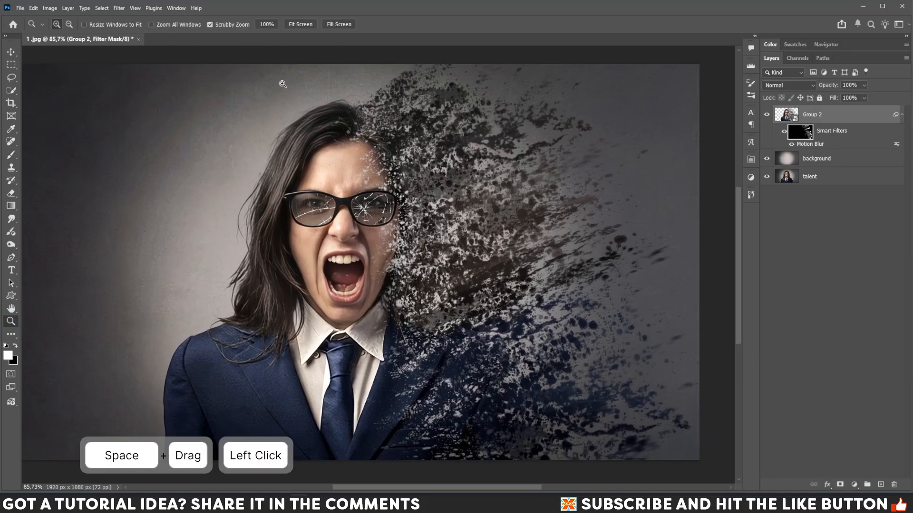
left_click(300, 26)
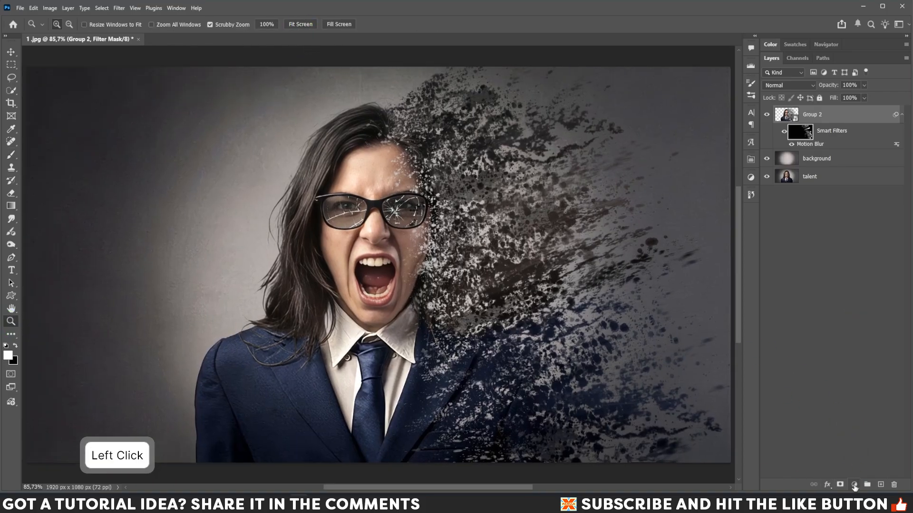
left_click(855, 485)
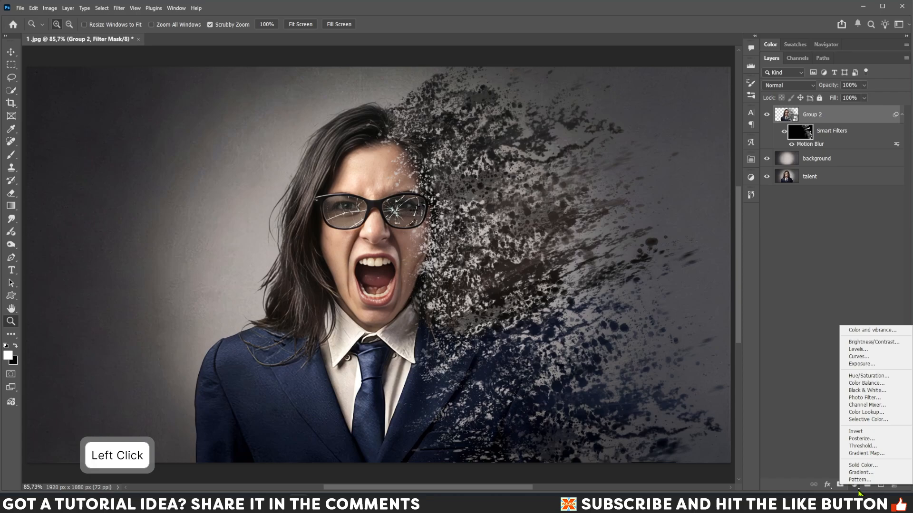
left_click(863, 413)
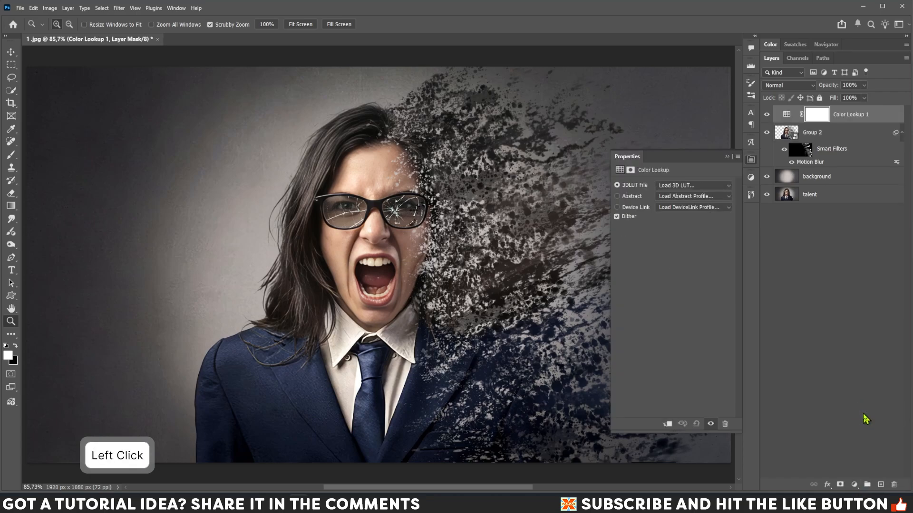
left_click(725, 187)
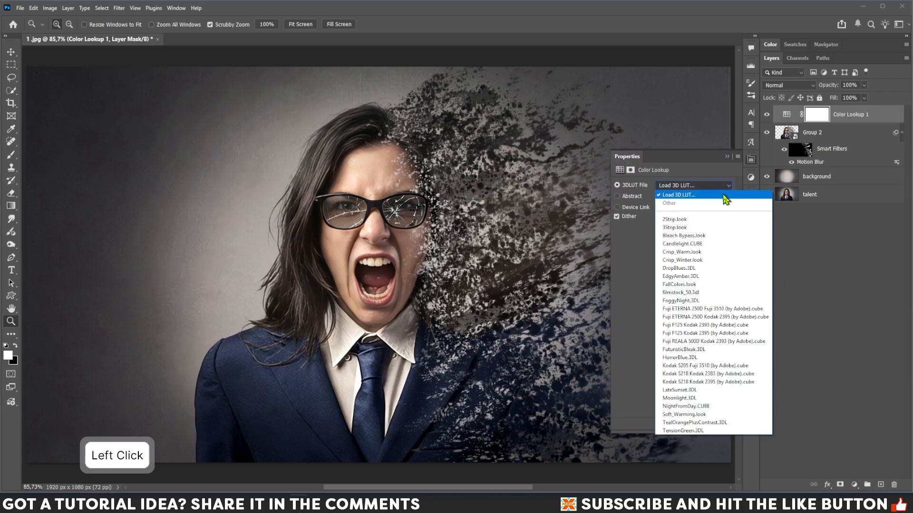
left_click(697, 238)
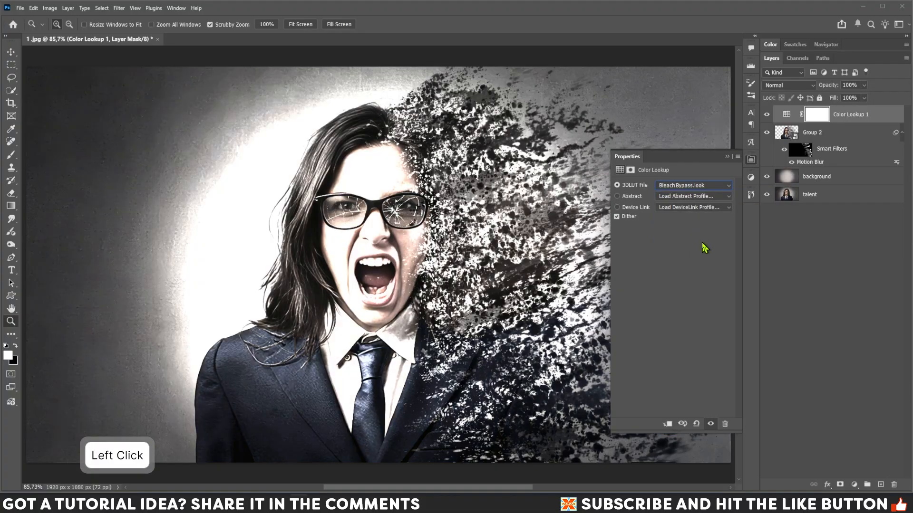
left_click(728, 157)
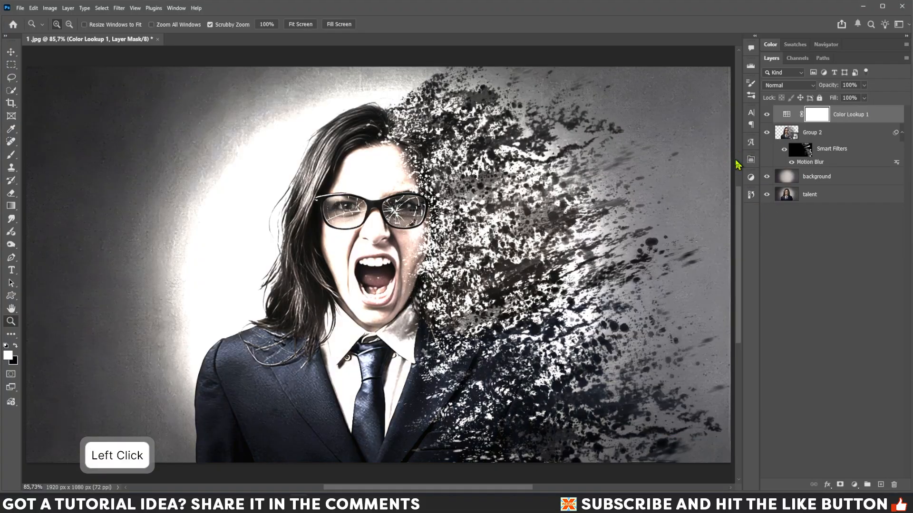
Step: Lower the Color Lookup layer's opacity to 10% and select its adjustment thumbnail instead of the mask
left_click(864, 86)
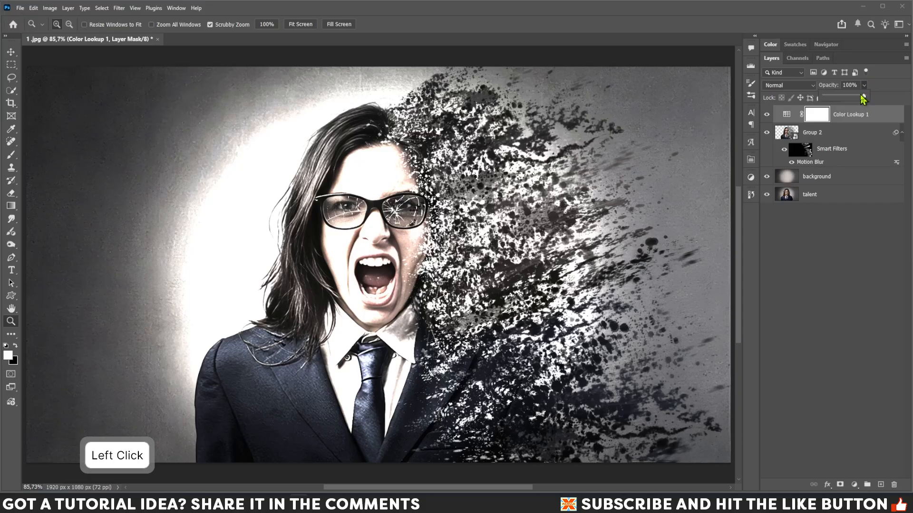
left_click_drag(863, 98, 829, 103)
left_click(786, 114)
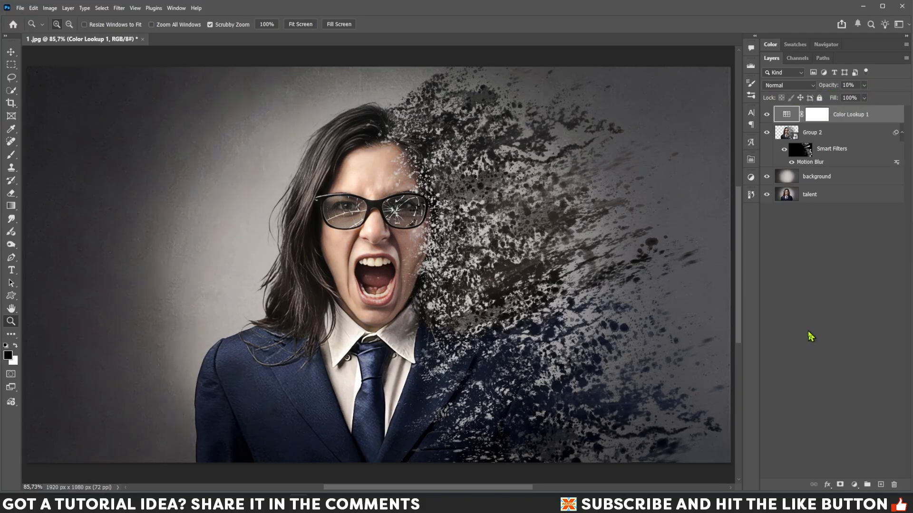